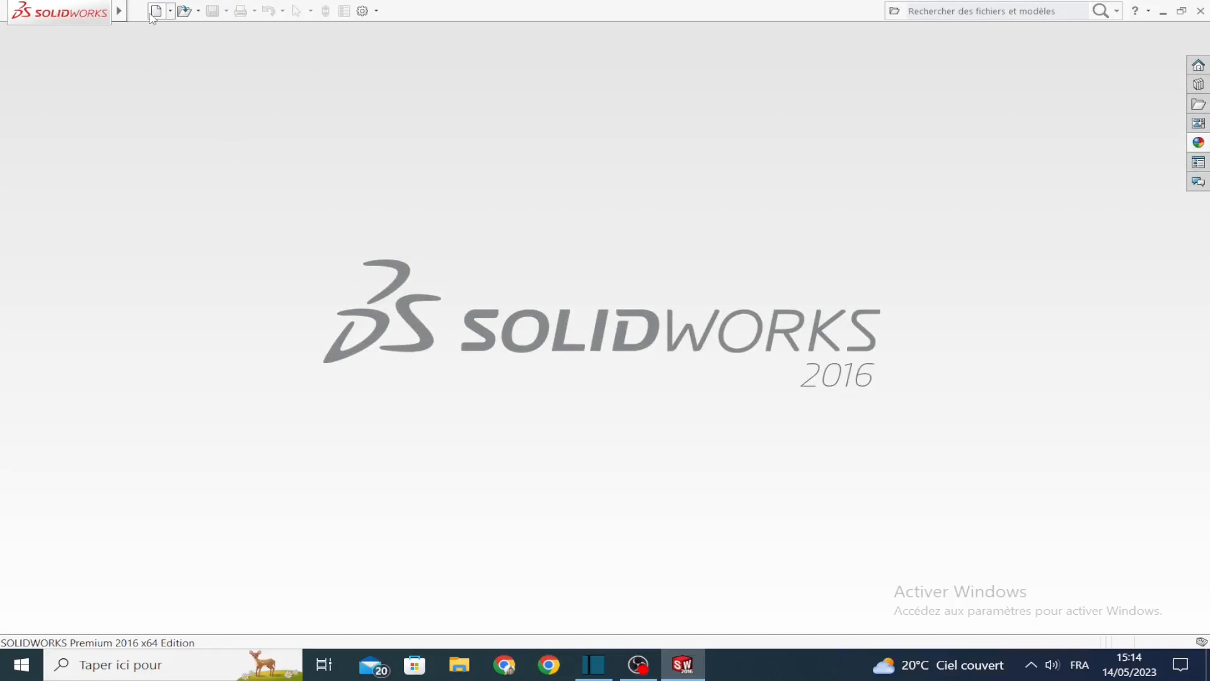
Create a new part document and start a line sketch on the front plane (Plan de face).
{"action": "left_click", "coordinate": [155, 11]}
{"action": "left_click", "coordinate": [572, 508]}
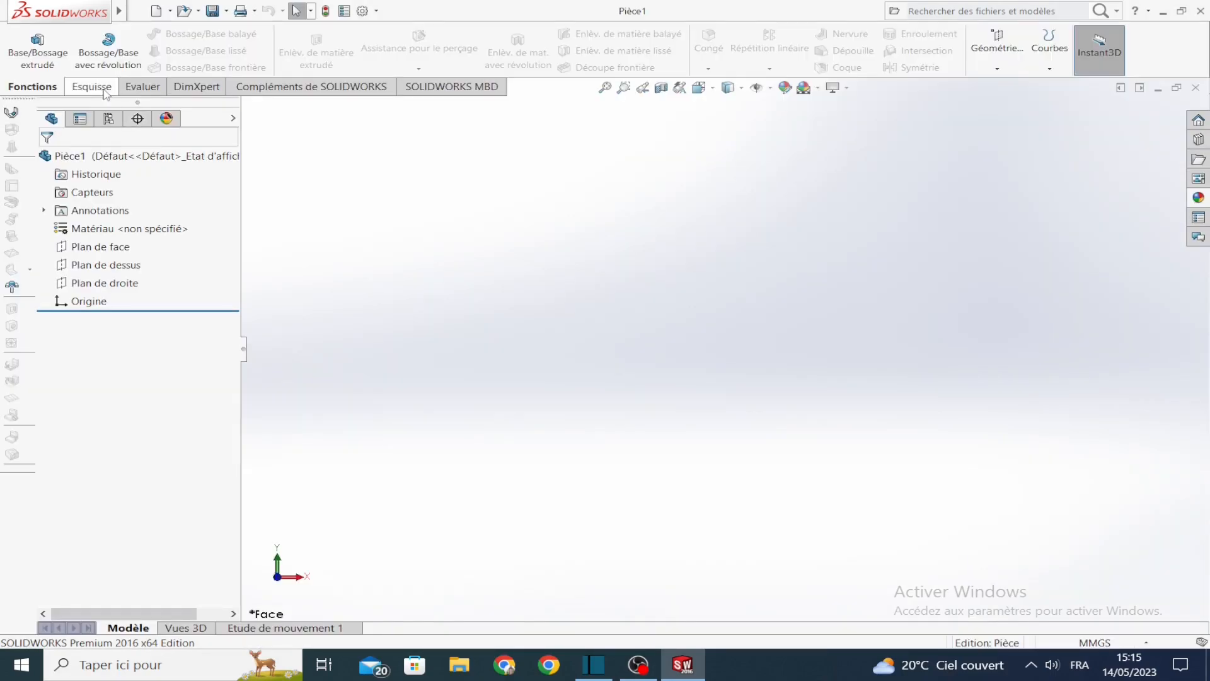
{"action": "left_click", "coordinate": [91, 87]}
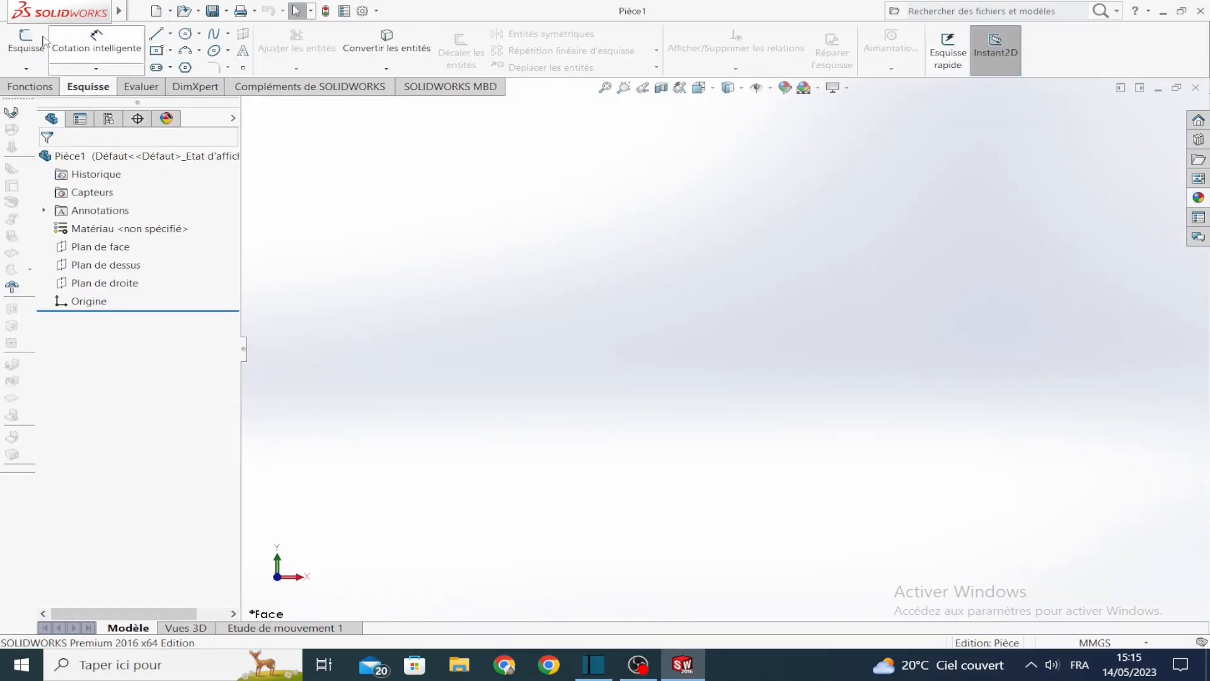
{"action": "left_click", "coordinate": [156, 33]}
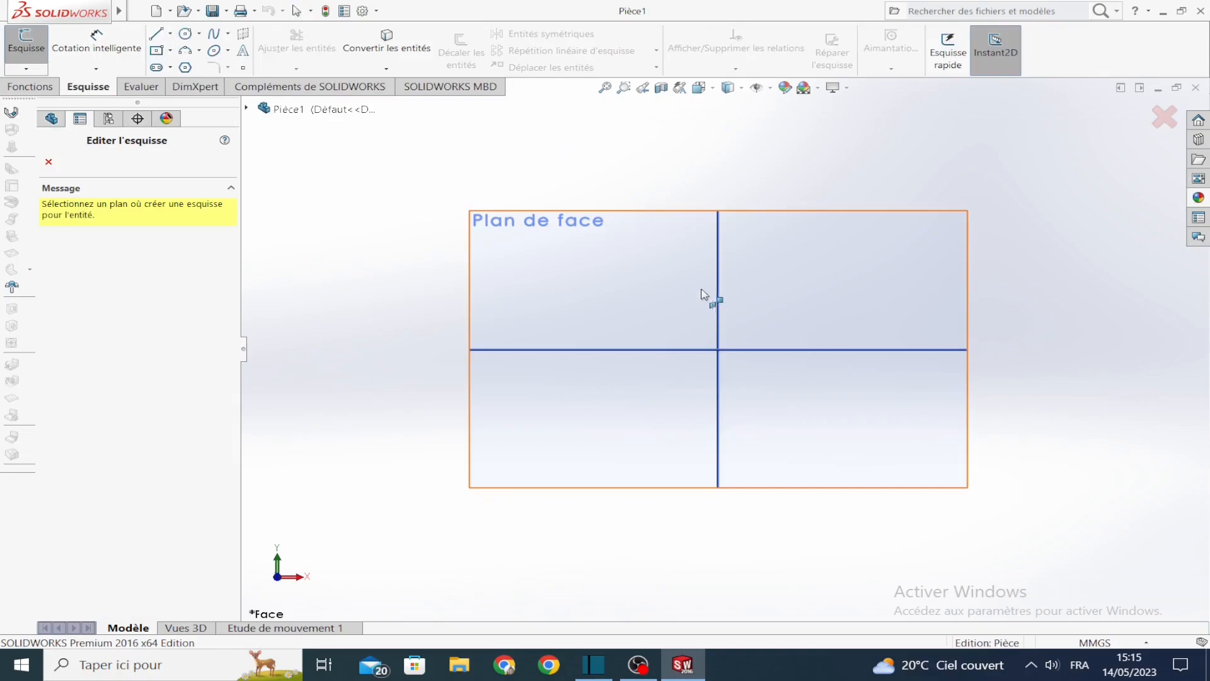
{"action": "left_click", "coordinate": [693, 283]}
{"action": "left_click", "coordinate": [695, 290]}
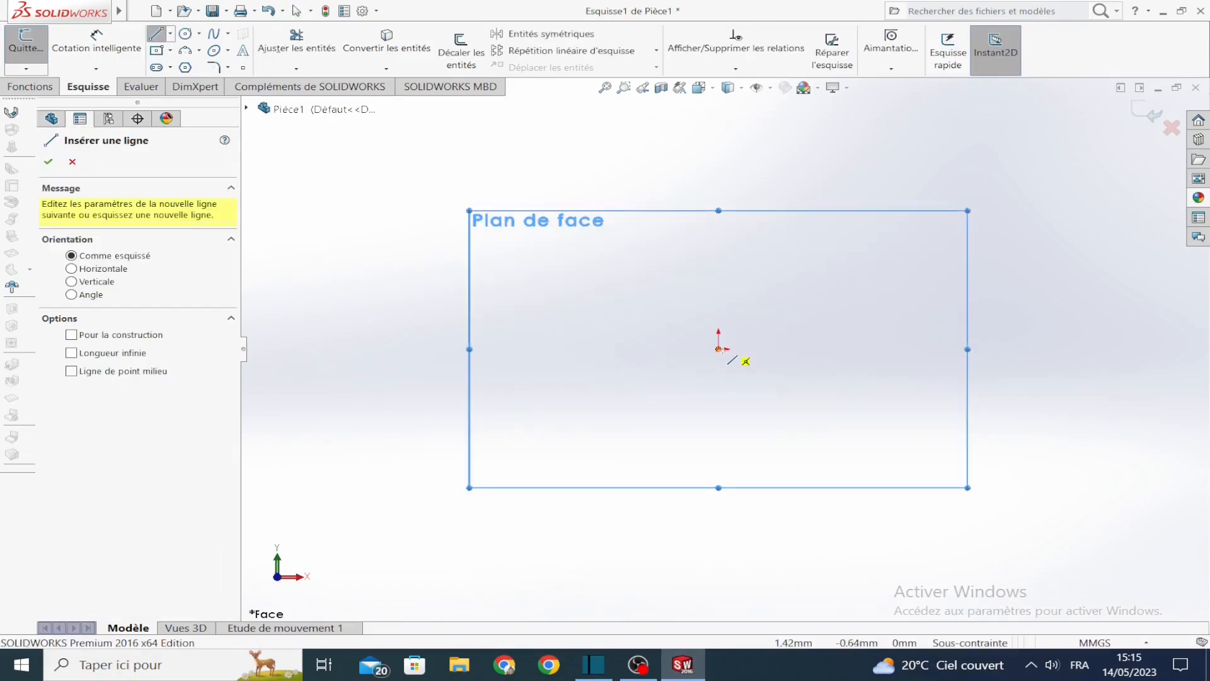
Sketch a line chain from the origin: a vertical about 49 mm high, a short horizontal top line, and two downward steps with horizontal treads.
{"action": "left_click", "coordinate": [718, 349]}
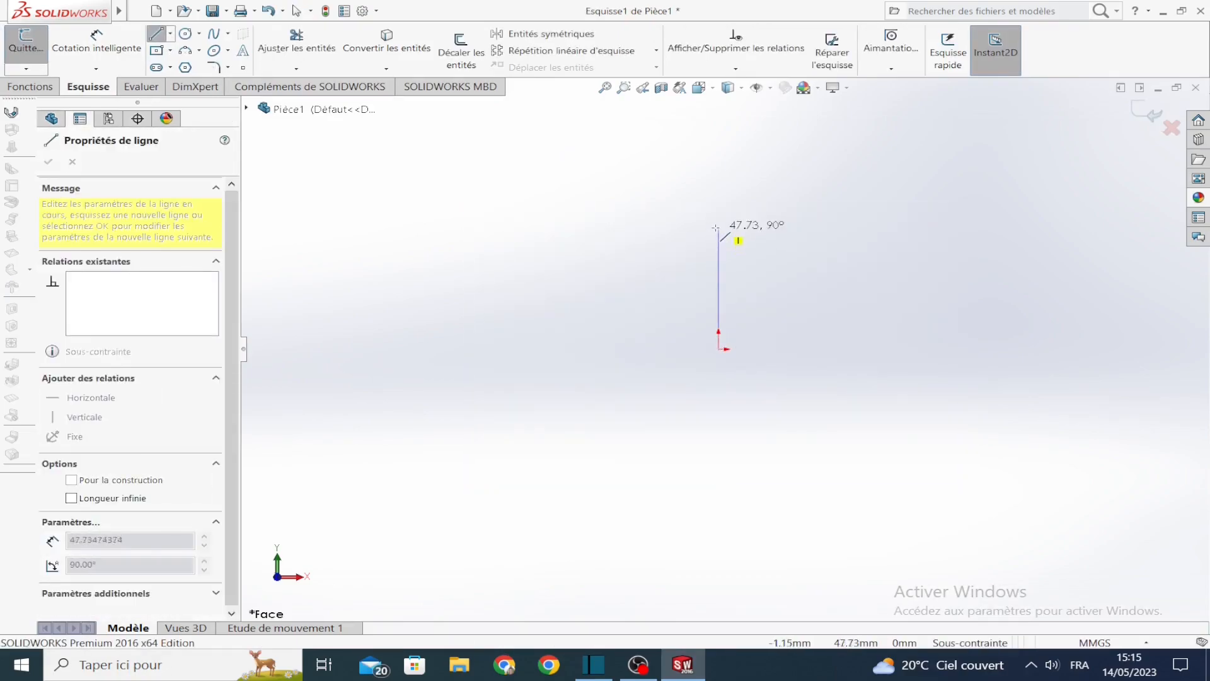
{"action": "left_click", "coordinate": [718, 225]}
{"action": "left_click", "coordinate": [751, 225]}
{"action": "left_click", "coordinate": [751, 255]}
{"action": "left_click", "coordinate": [891, 255]}
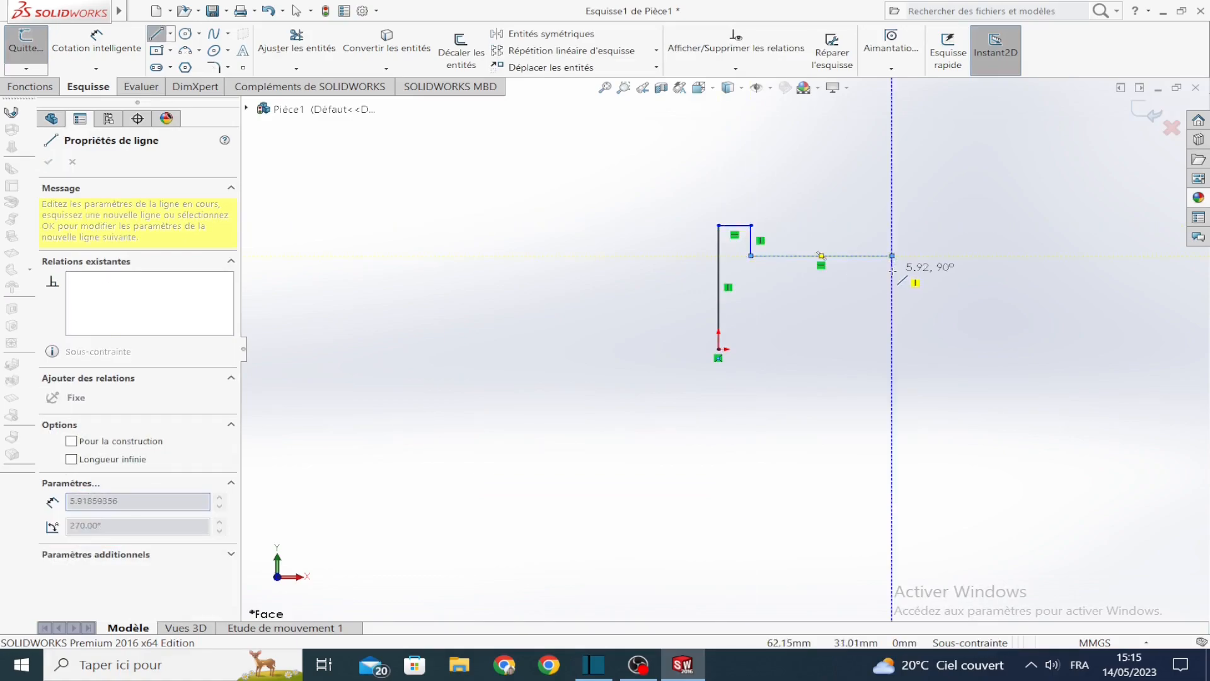
{"action": "left_click", "coordinate": [891, 279]}
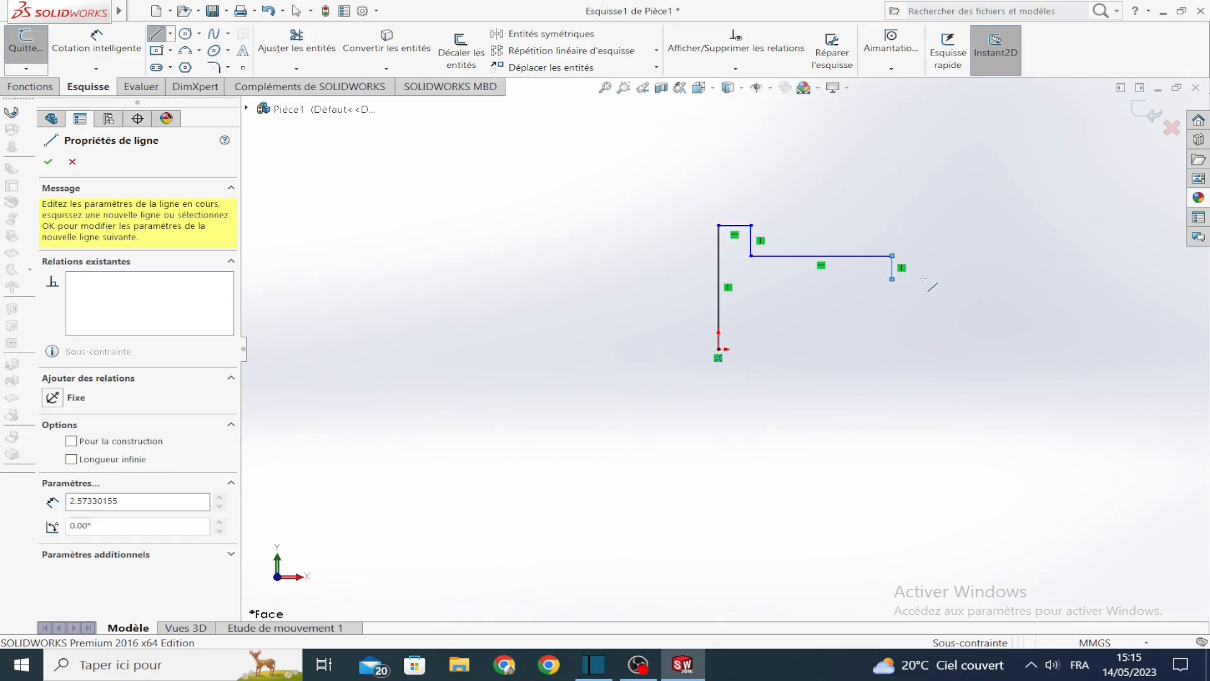
{"action": "left_click", "coordinate": [970, 278]}
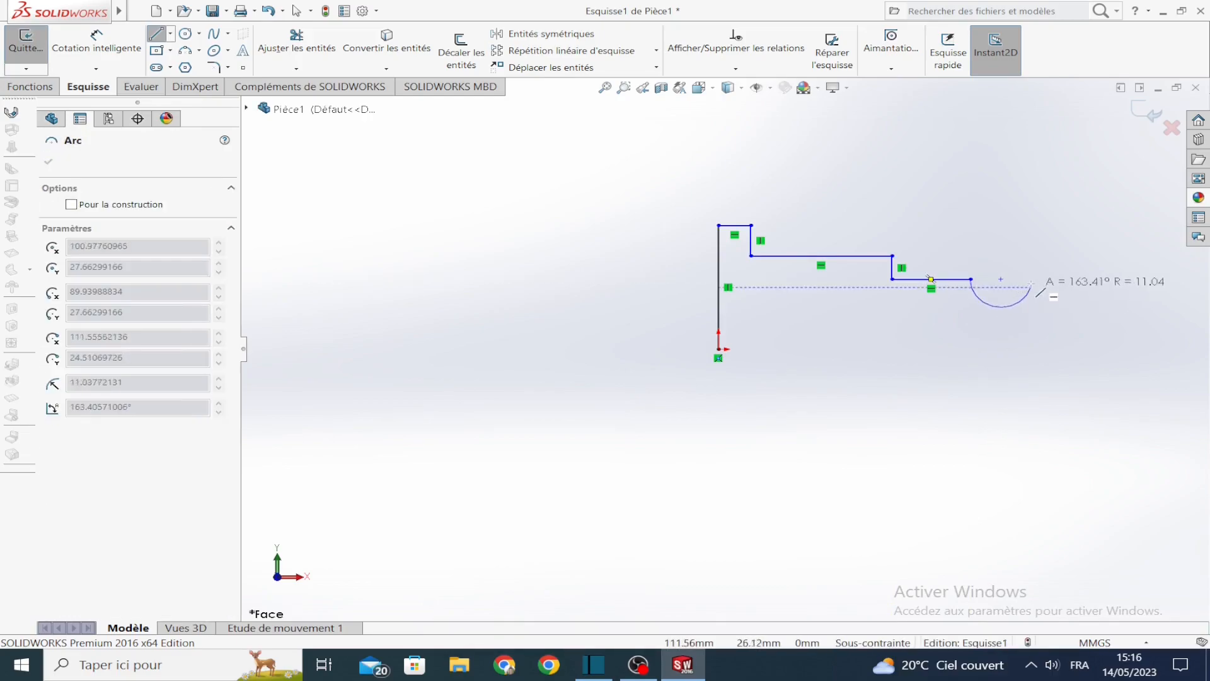
Continue the profile with a downward semicircular arc of about 11 mm radius, one more step, and an end edge, closing with a base line about 156 mm long.
{"action": "left_click", "coordinate": [1051, 291]}
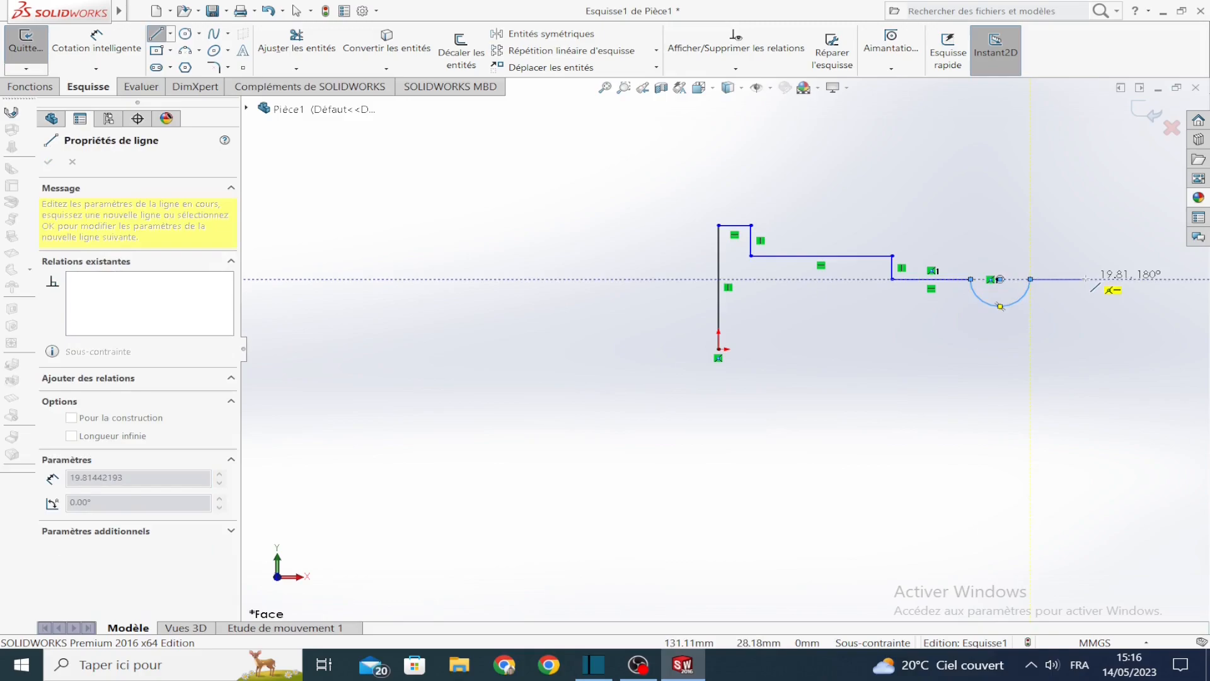
{"action": "left_click", "coordinate": [1086, 279]}
{"action": "left_click", "coordinate": [1086, 306]}
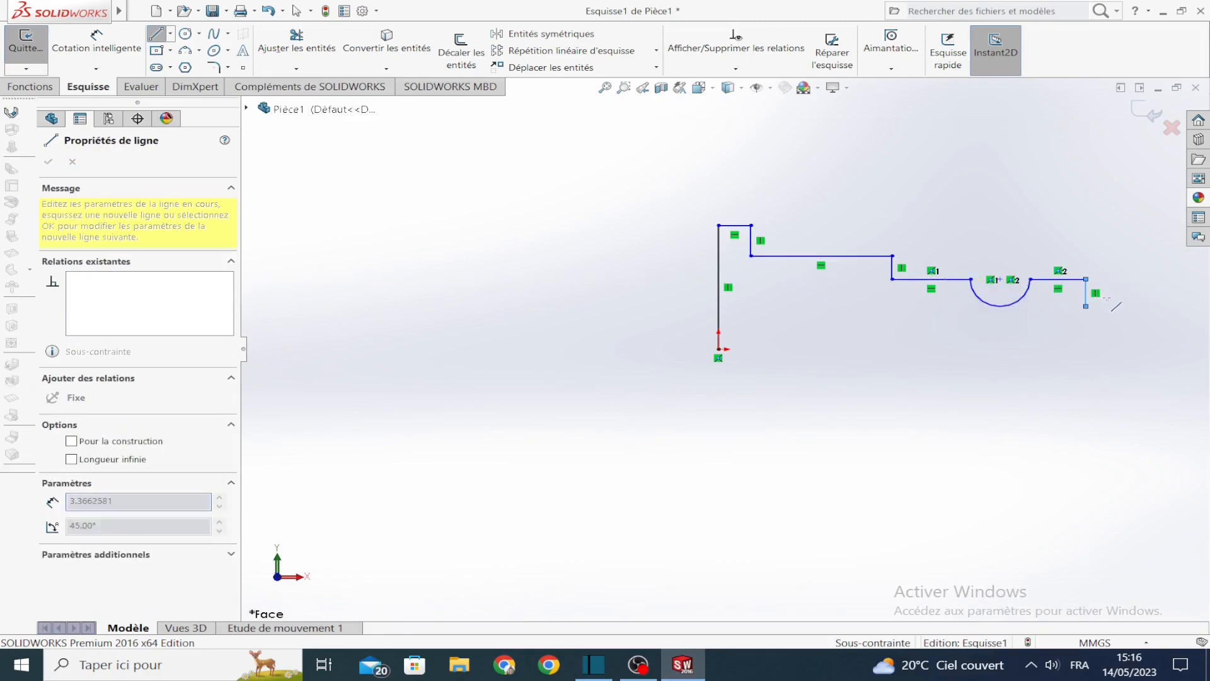
{"action": "left_click", "coordinate": [1154, 306]}
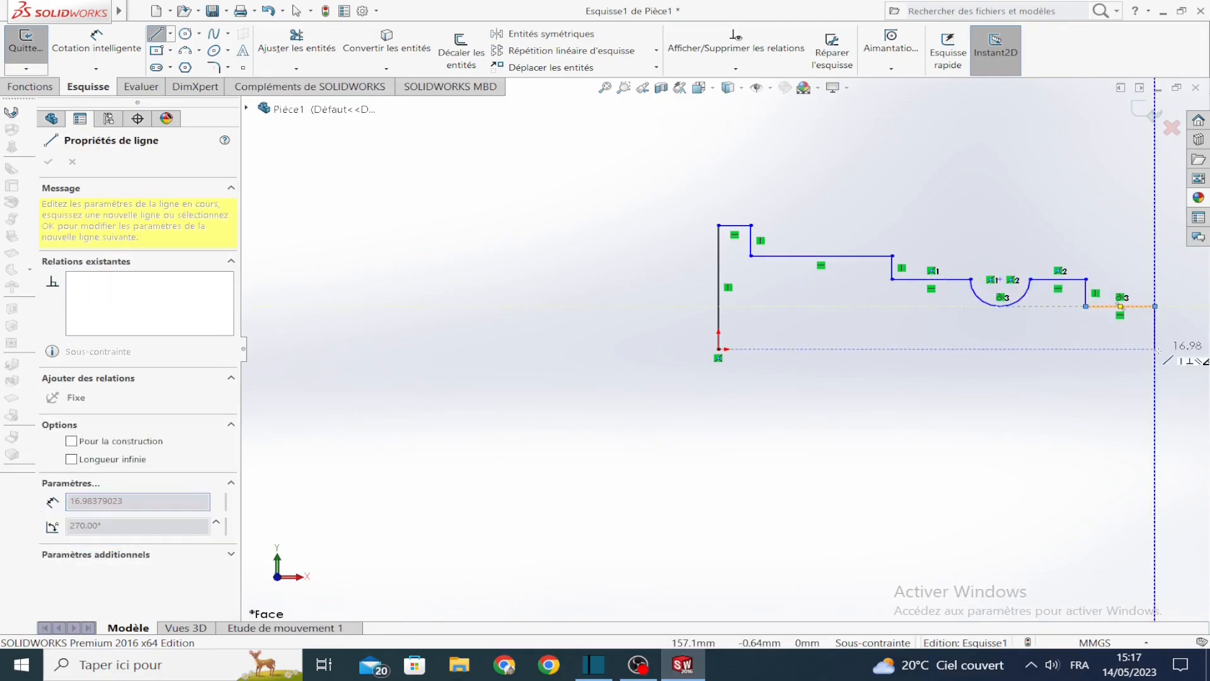
{"action": "left_click", "coordinate": [1155, 349]}
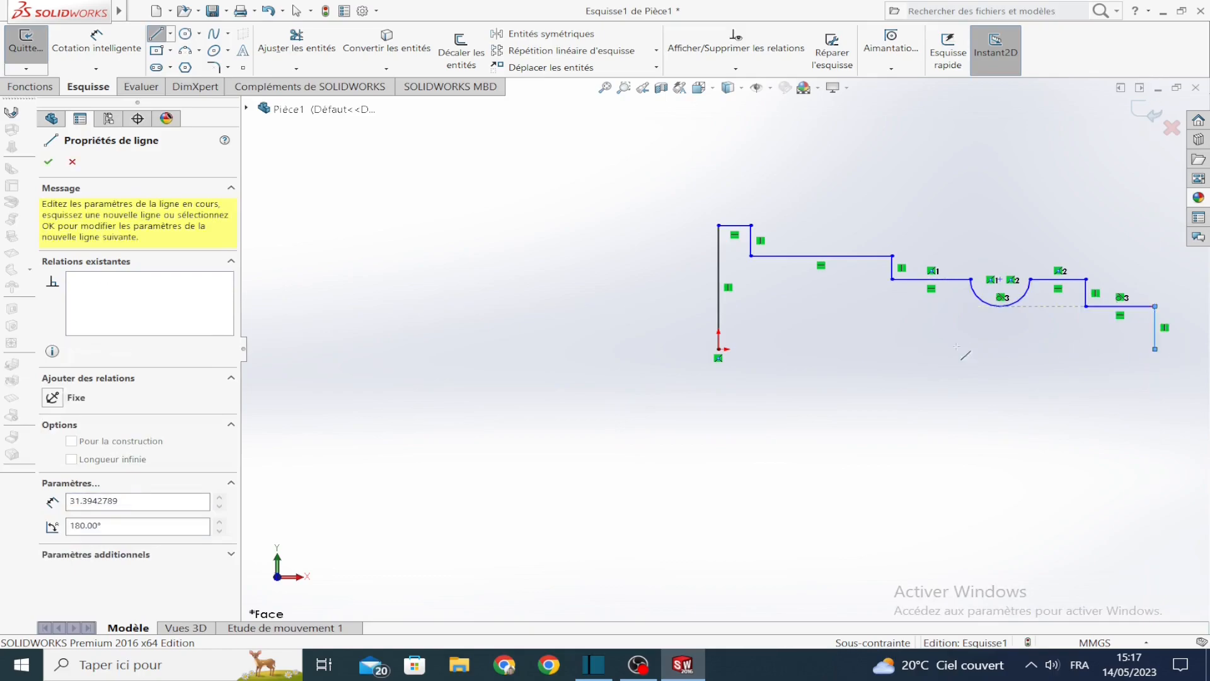
{"action": "left_click", "coordinate": [719, 349]}
Dimension the tall vertical edge at the origin to 45 mm with Smart Dimension.
{"action": "scroll", "coordinate": [443, 287], "scroll_direction": "up", "scroll_amount": 3}
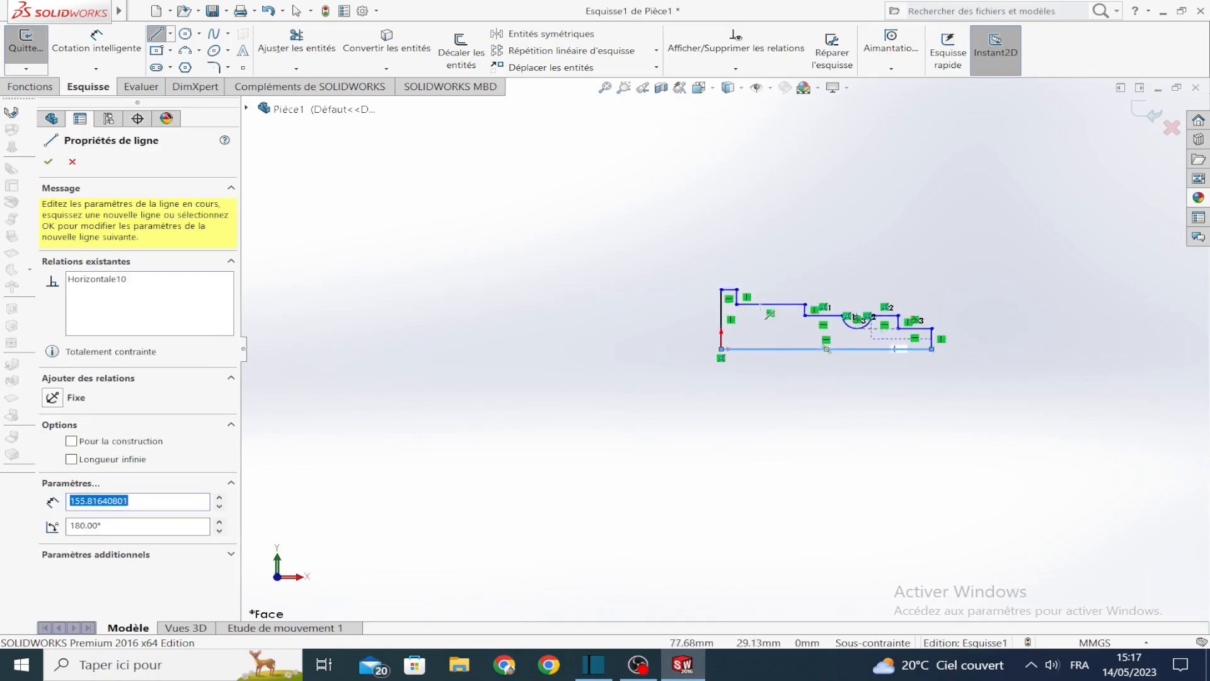
{"action": "scroll", "coordinate": [837, 327], "scroll_direction": "down", "scroll_amount": 2}
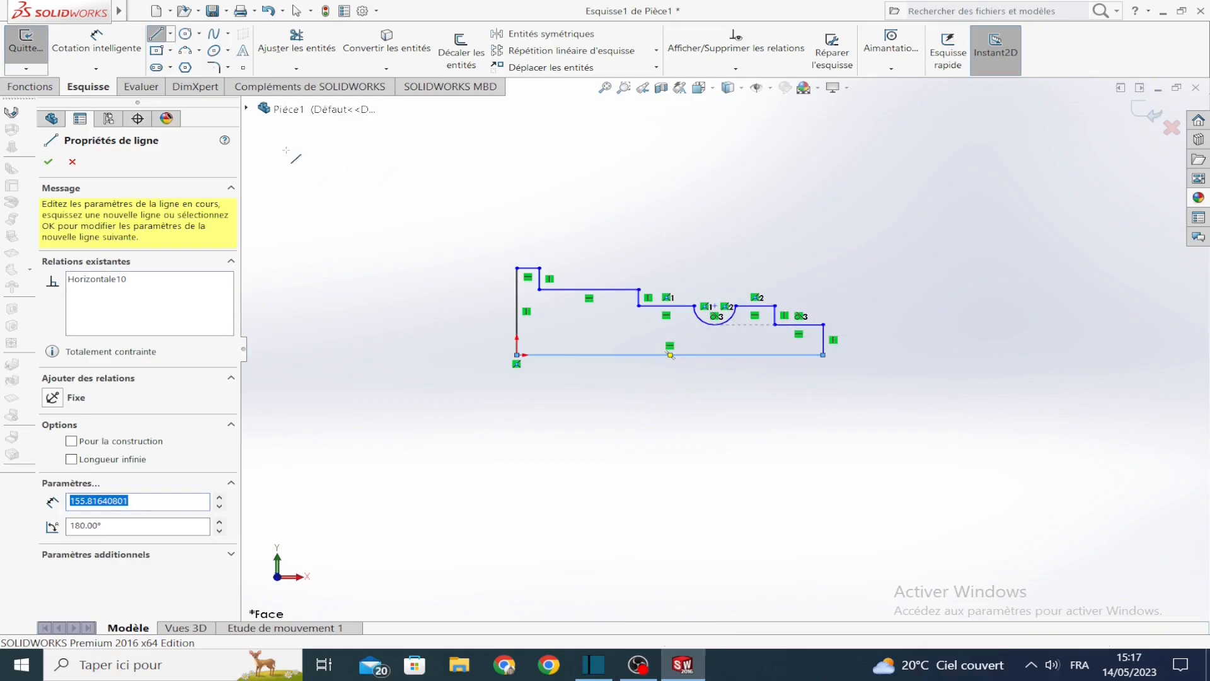
{"action": "left_click", "coordinate": [95, 39]}
{"action": "left_click", "coordinate": [517, 304]}
{"action": "left_click", "coordinate": [409, 297]}
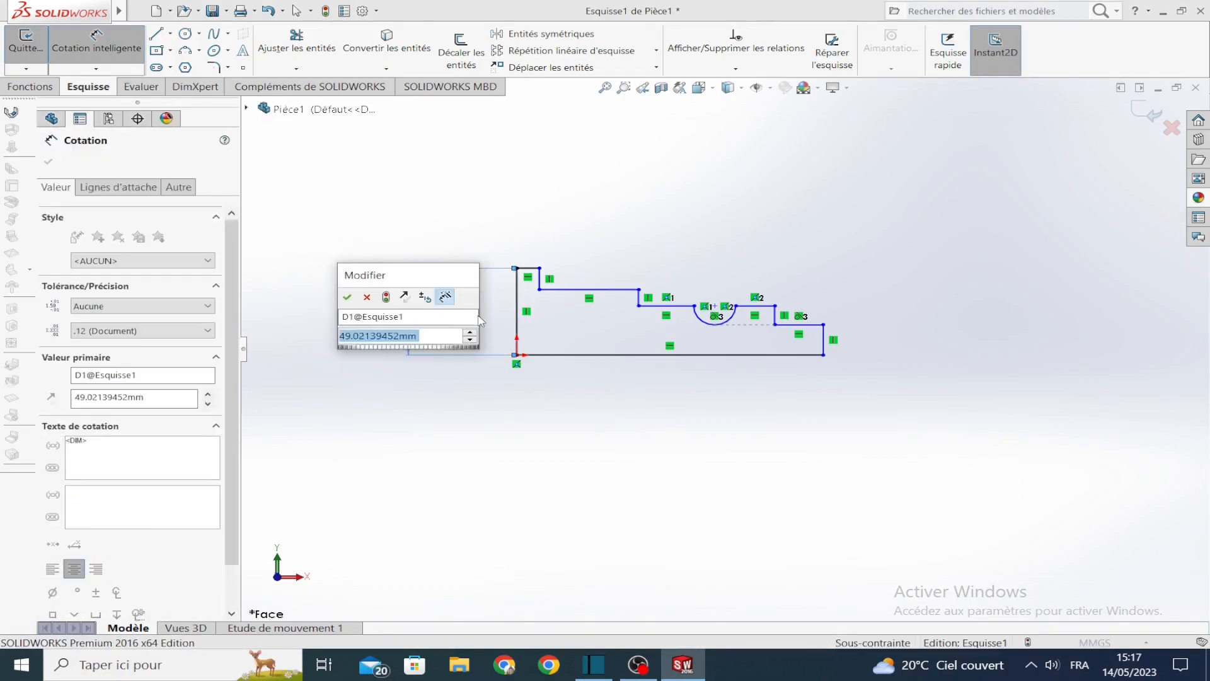
{"action": "type", "text": "45"}
{"action": "key", "text": "Return"}
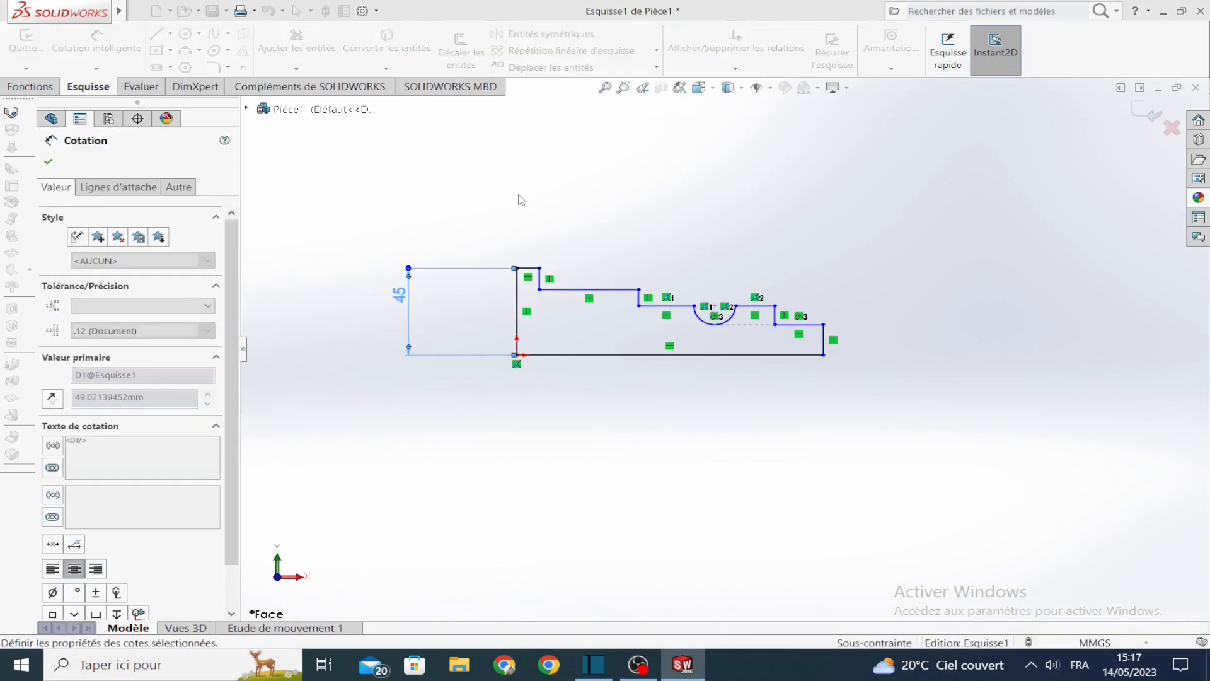
{"action": "key", "text": "Escape"}
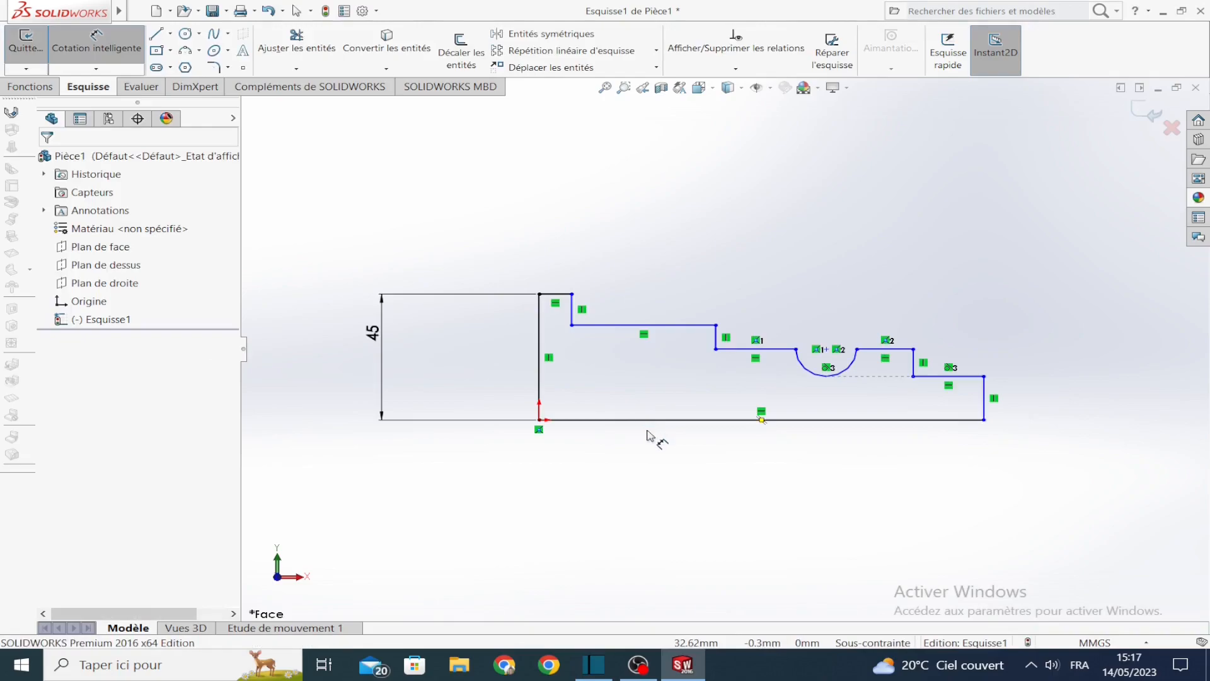
Dimension the base line to 163 mm and the short top line to 5 mm.
{"action": "left_click", "coordinate": [646, 421]}
{"action": "left_click", "coordinate": [669, 483]}
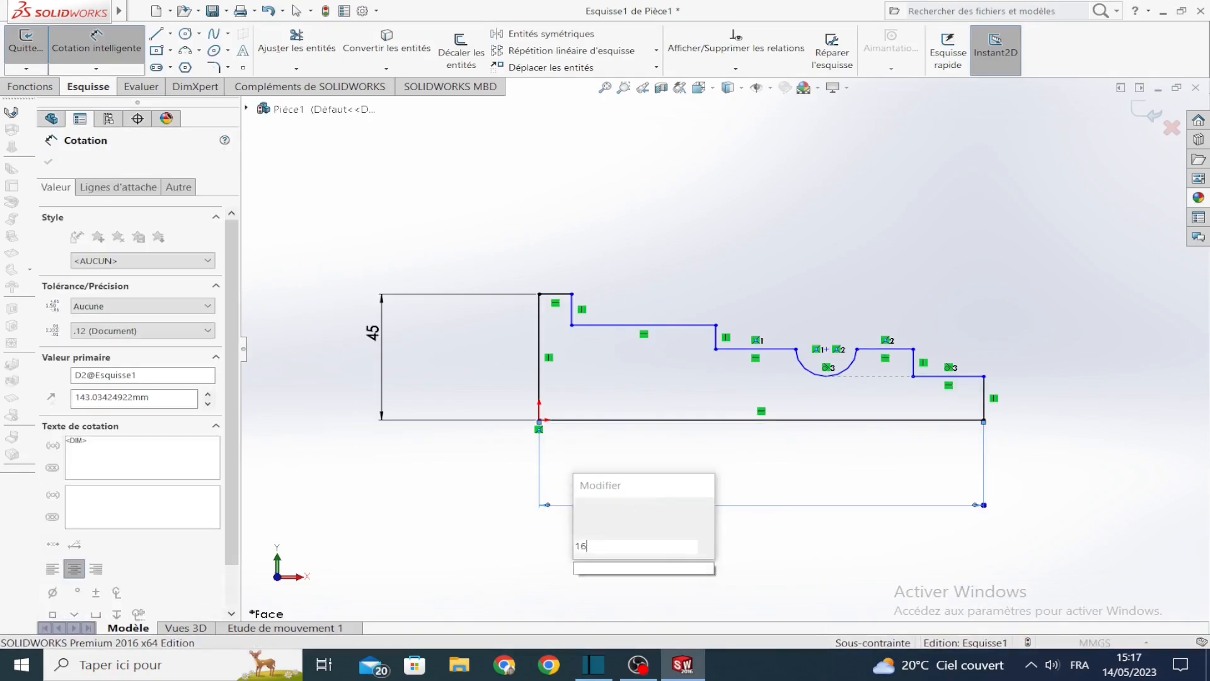
{"action": "key", "text": "Return"}
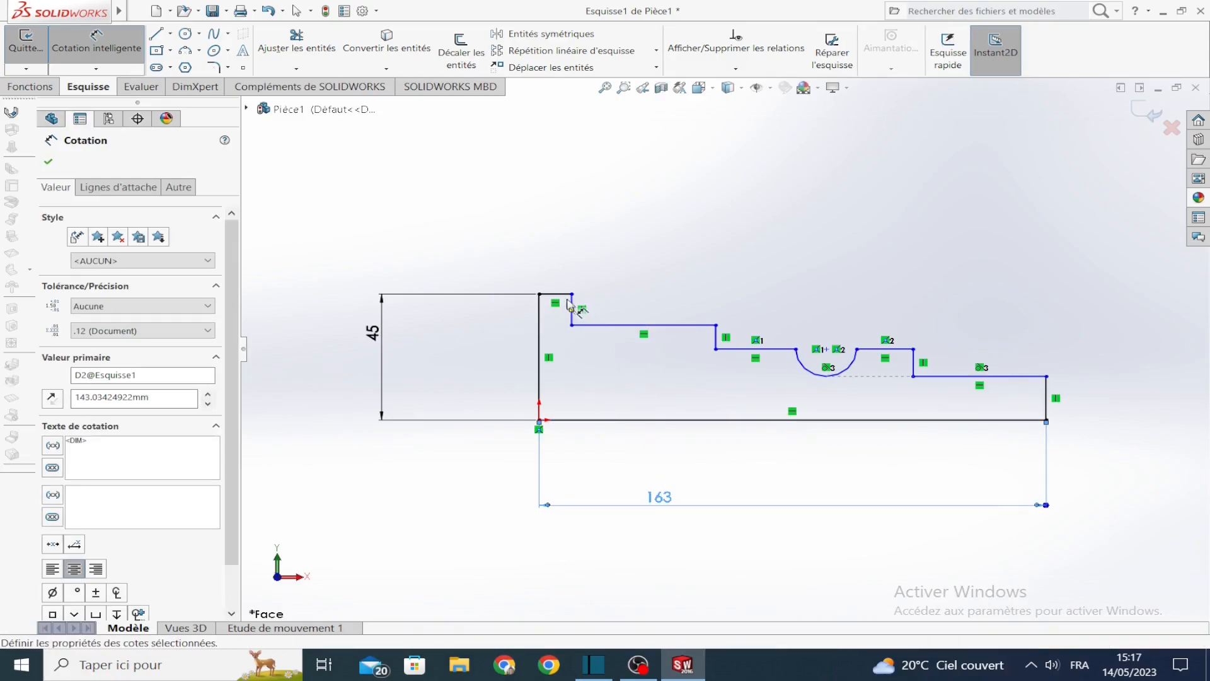
{"action": "left_click", "coordinate": [563, 295]}
{"action": "left_click", "coordinate": [575, 251]}
{"action": "type", "text": "5"}
{"action": "key", "text": "Return"}
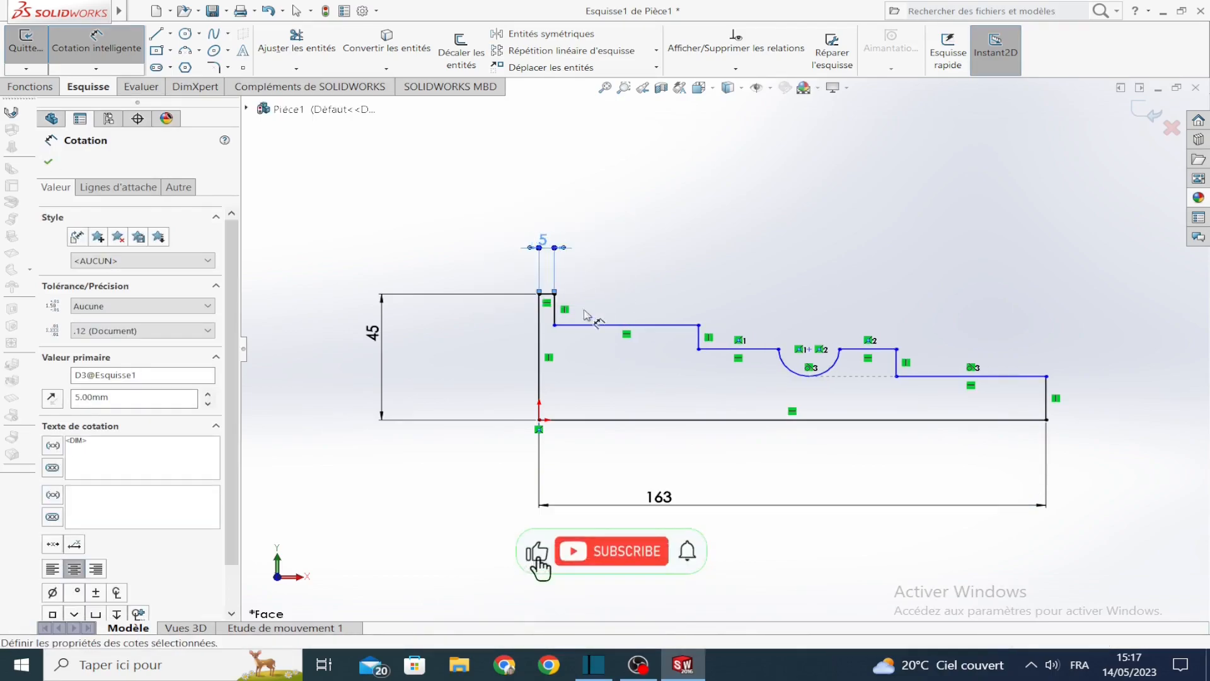
Dimension the height of the first step's horizontal line above the base line to 39 mm.
{"action": "left_click", "coordinate": [624, 325]}
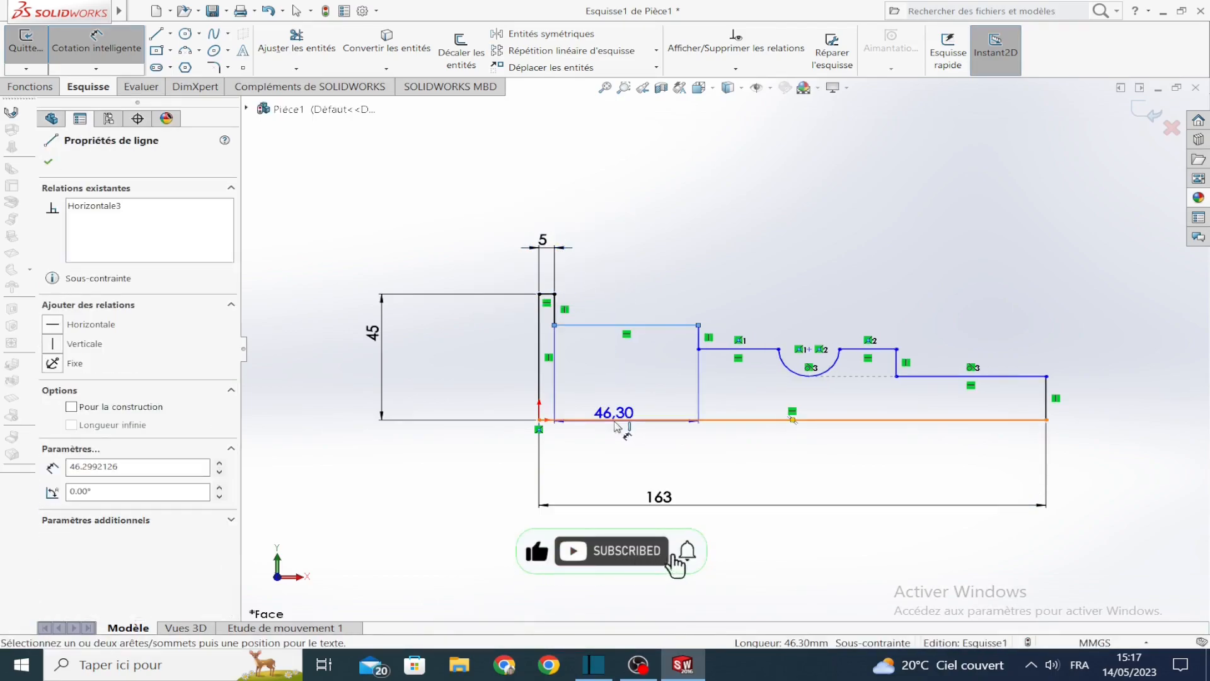
{"action": "left_click", "coordinate": [606, 419]}
{"action": "left_click", "coordinate": [474, 386]}
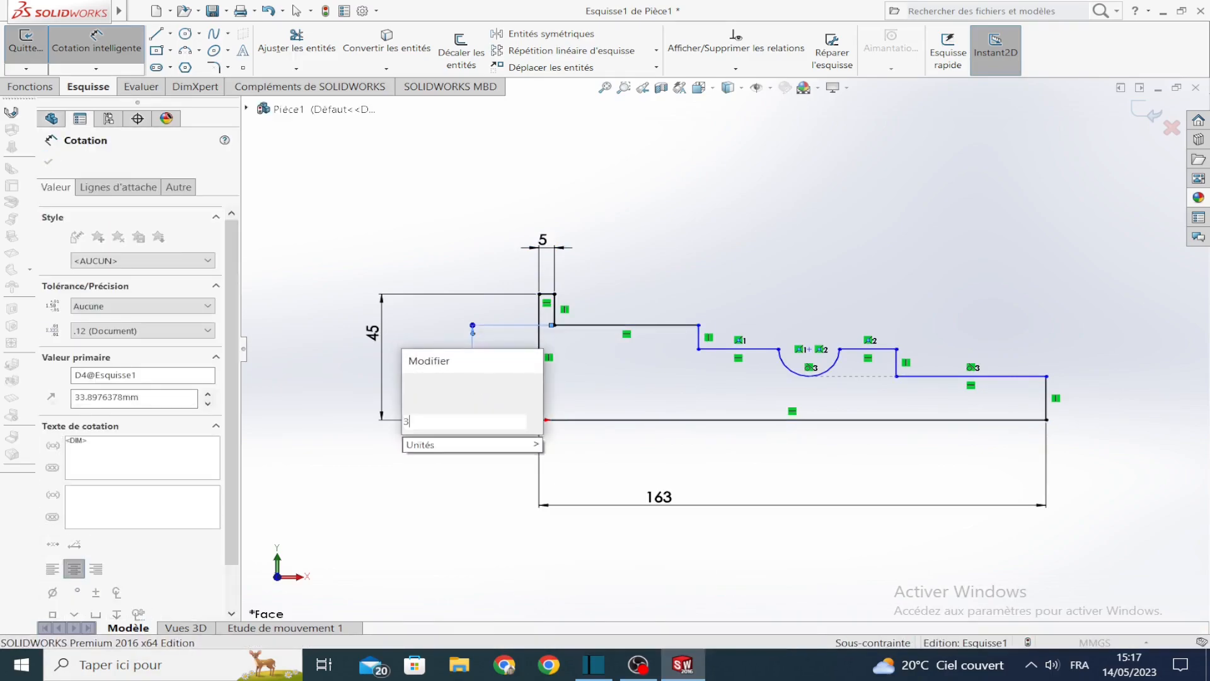
{"action": "key", "text": "Return"}
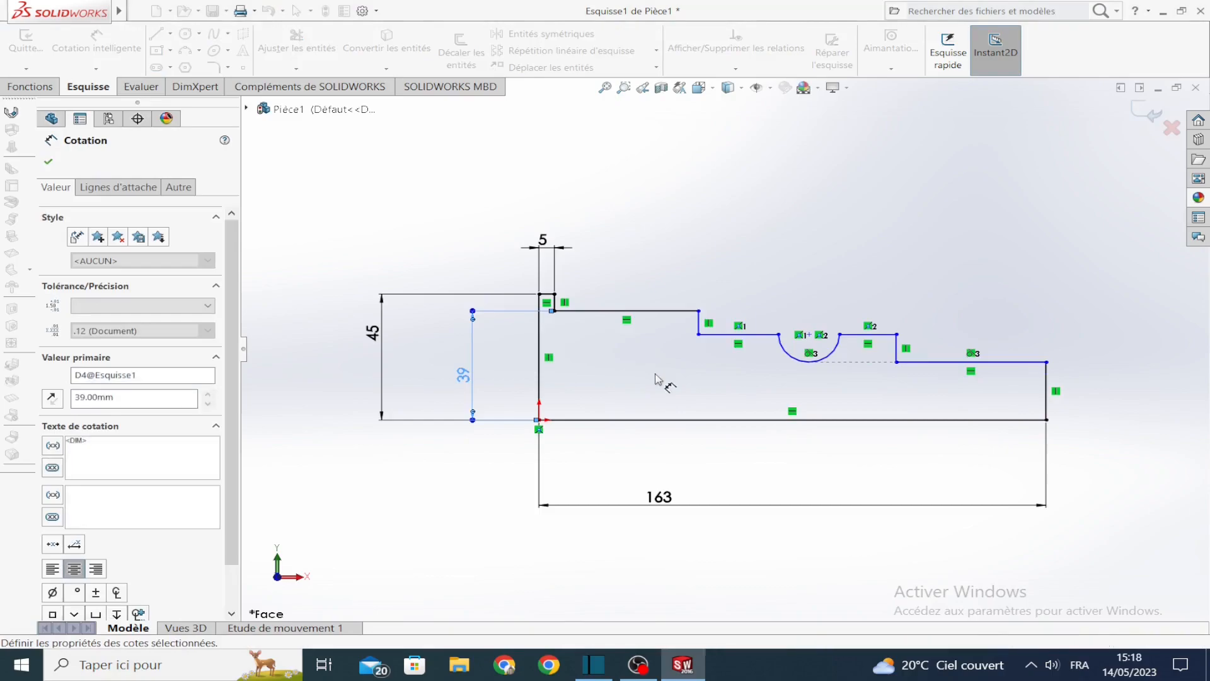
Dimension the height of the horizontal line before the arc above the base line to 38 mm.
{"action": "left_click", "coordinate": [723, 336]}
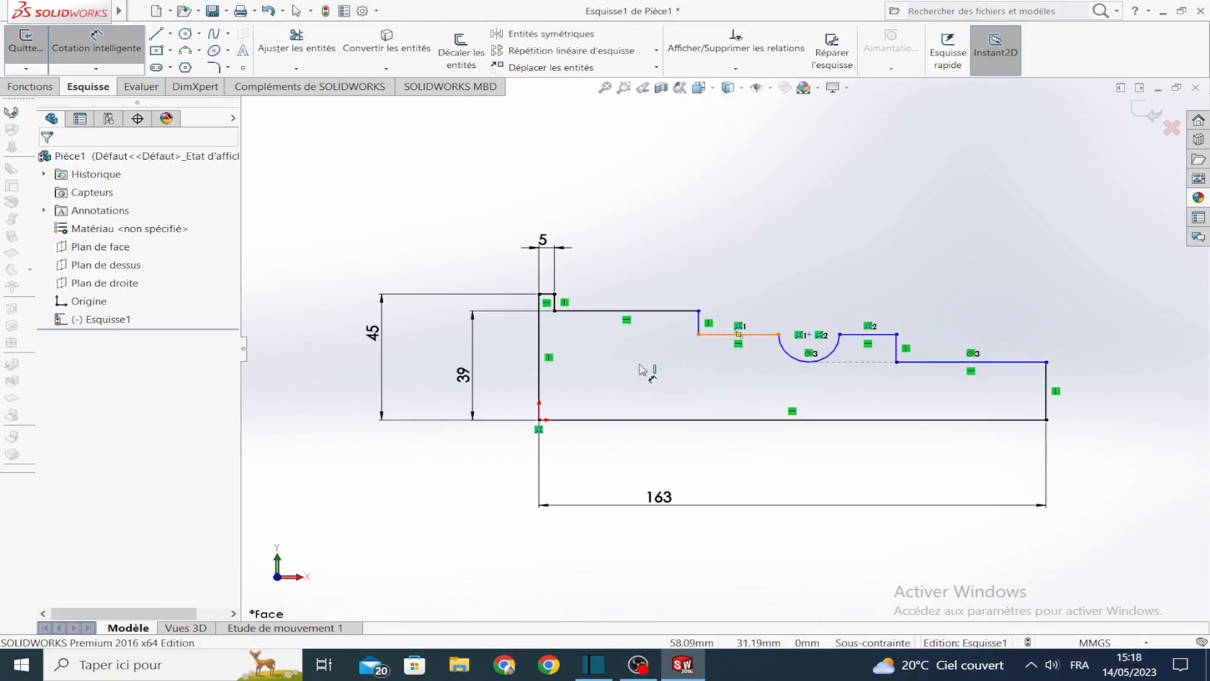
{"action": "left_click", "coordinate": [633, 419]}
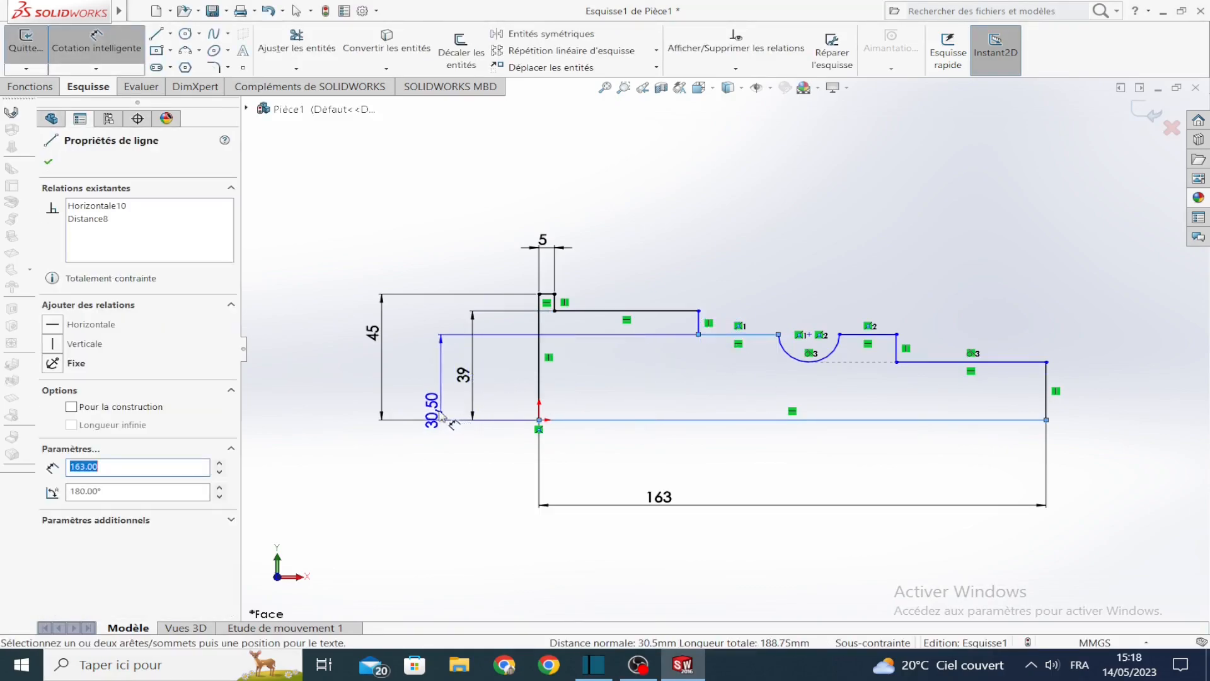
{"action": "left_click", "coordinate": [435, 409]}
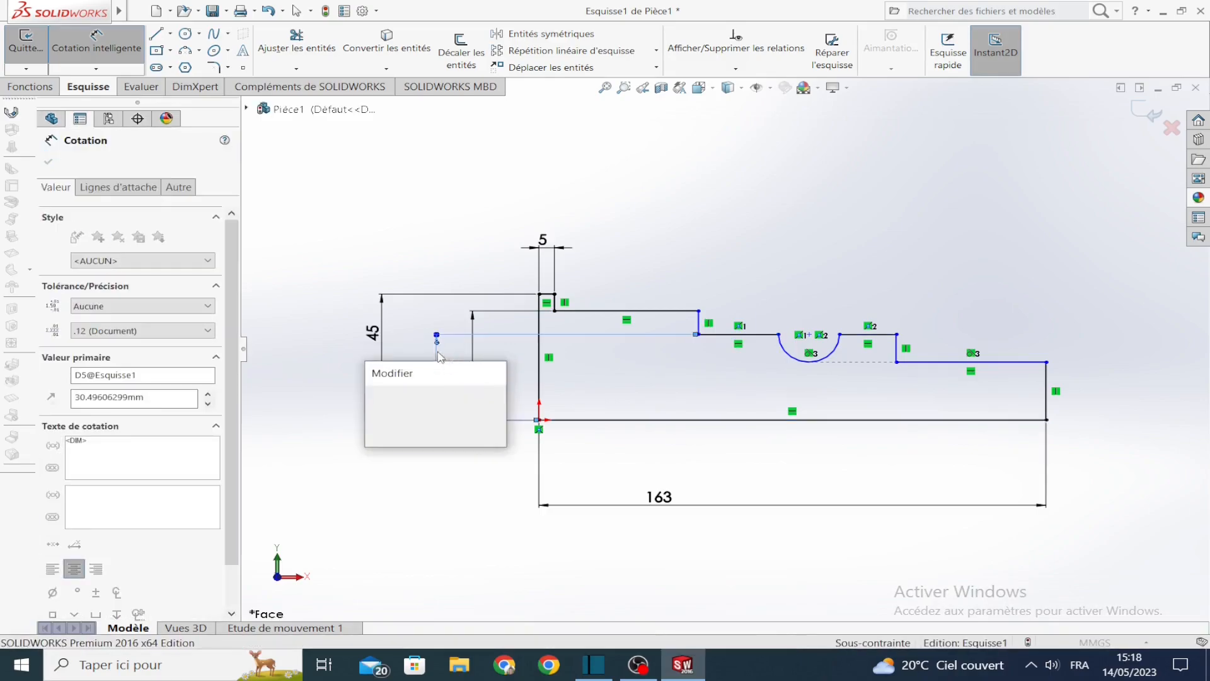
{"action": "key", "text": "Home"}
{"action": "type", "text": "38-"}
{"action": "key", "text": "Return"}
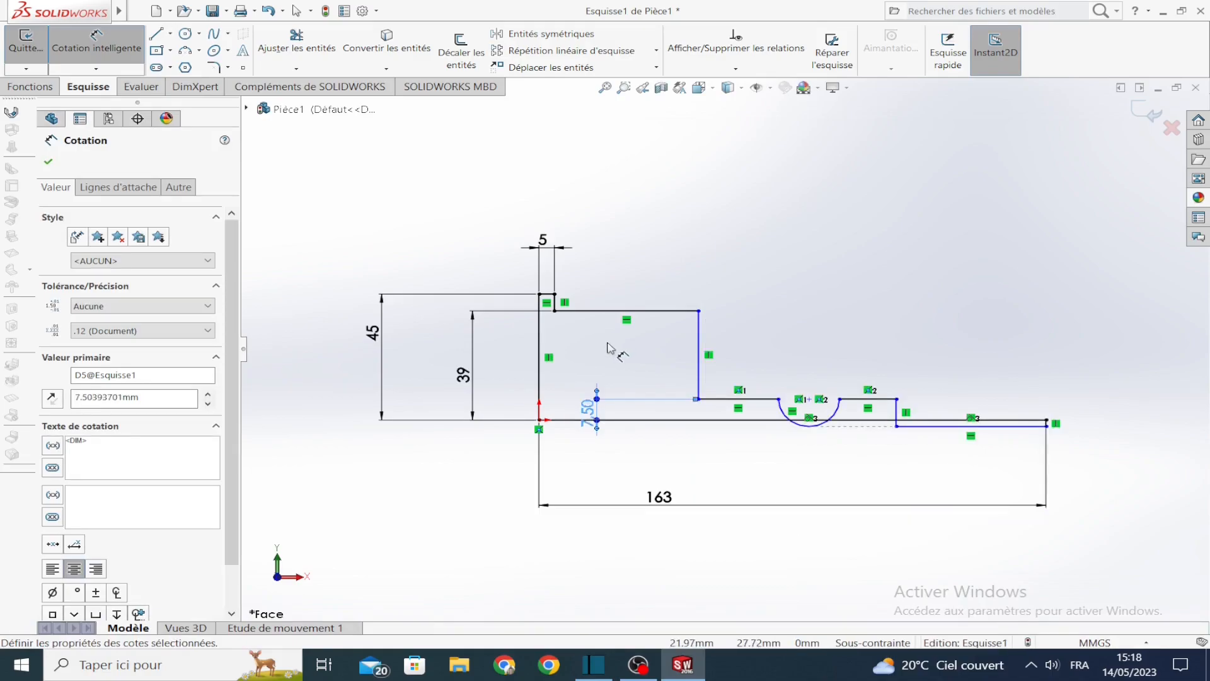
{"action": "double_click", "coordinate": [597, 411]}
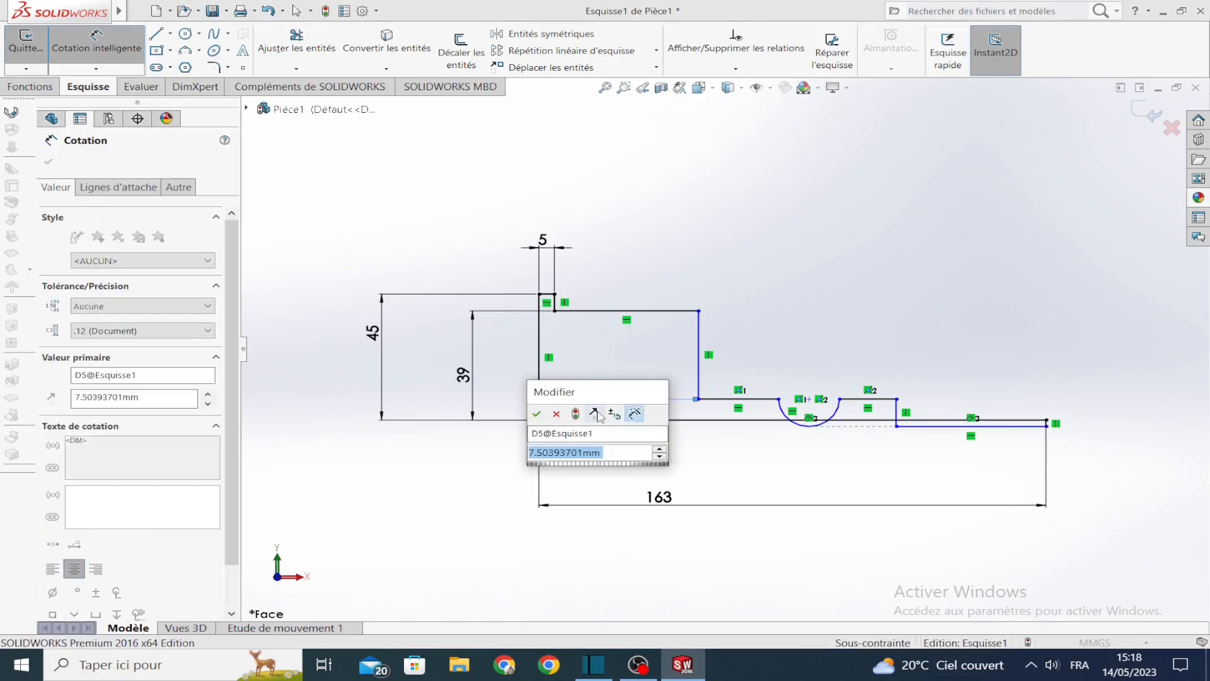
{"action": "type", "text": "38"}
{"action": "key", "text": "Return"}
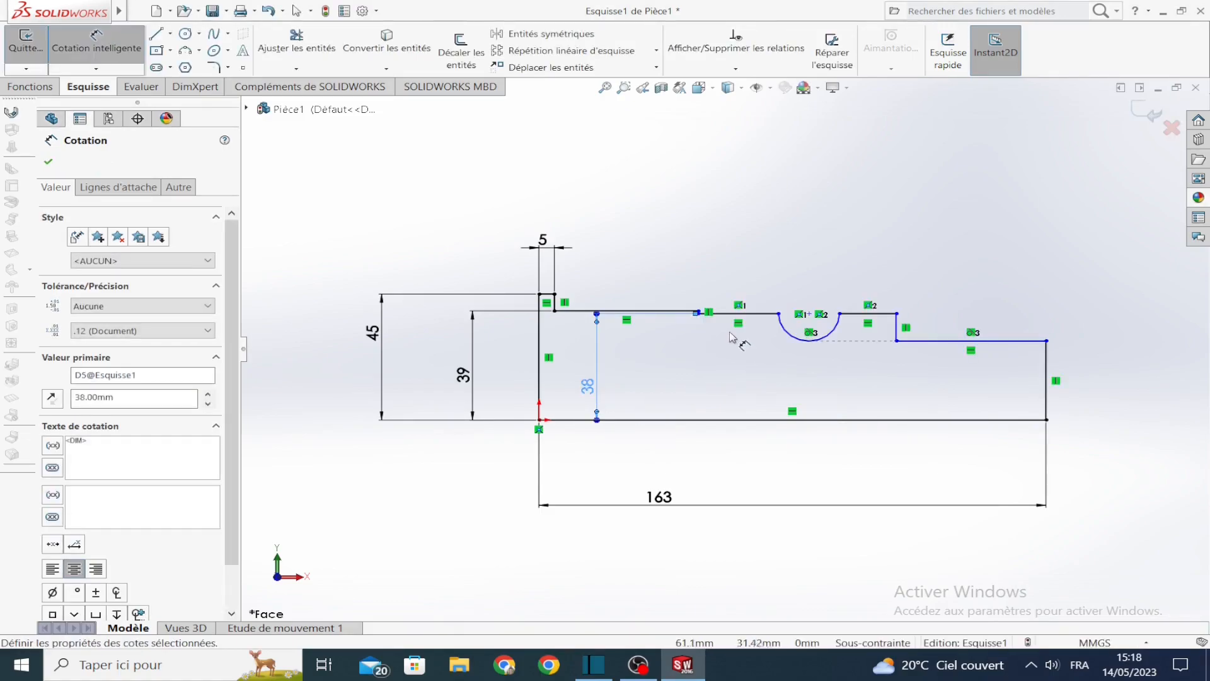
Dimension the horizontal distance from the small step before the groove to the far end edge to 122 mm.
{"action": "left_click", "coordinate": [744, 361]}
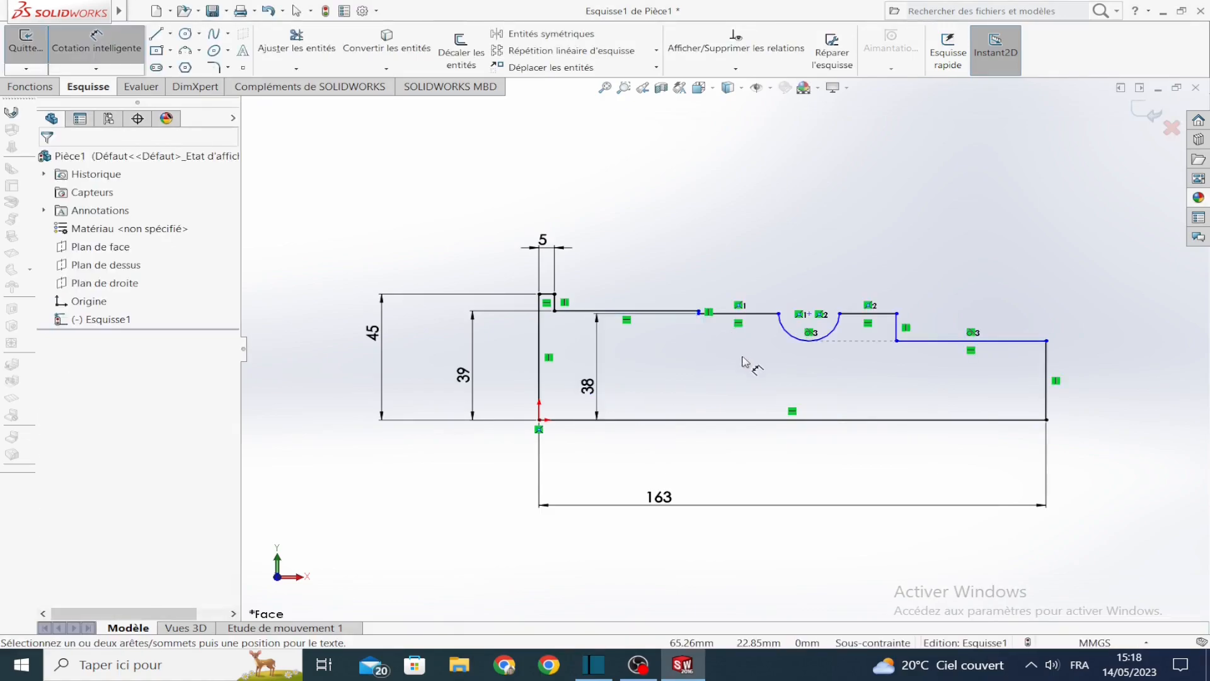
{"action": "scroll", "coordinate": [736, 359], "scroll_direction": "up", "scroll_amount": 1}
{"action": "scroll", "coordinate": [865, 392], "scroll_direction": "down", "scroll_amount": 3}
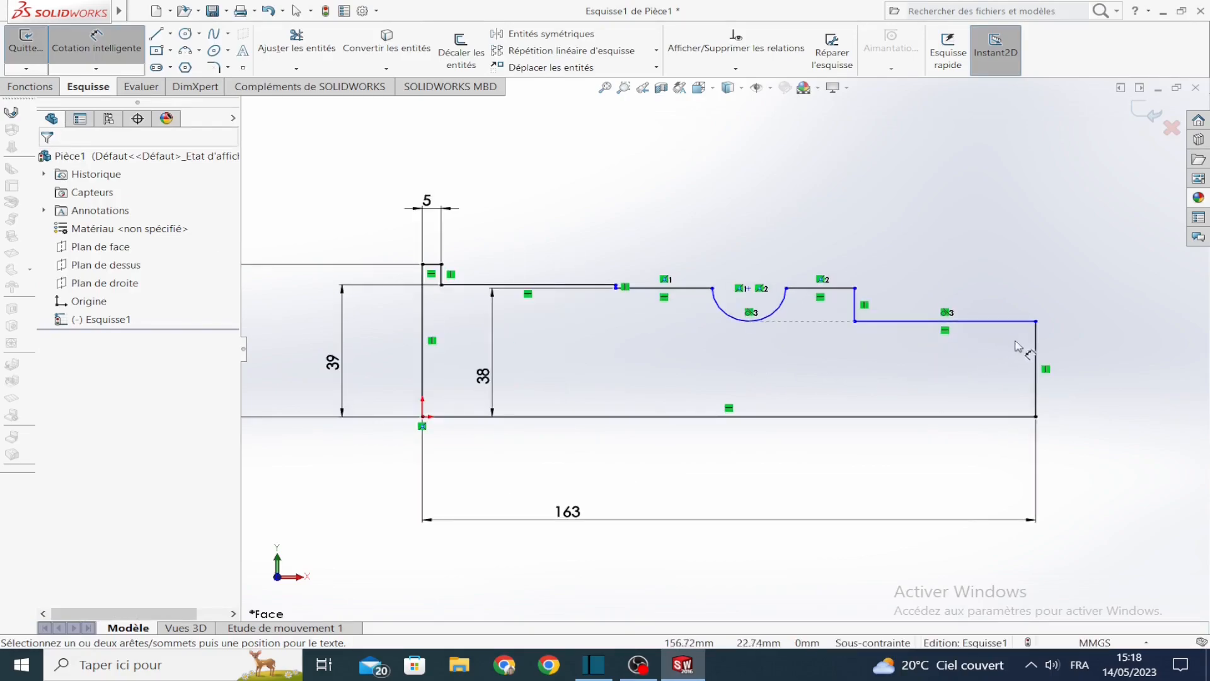
{"action": "left_click", "coordinate": [1037, 345]}
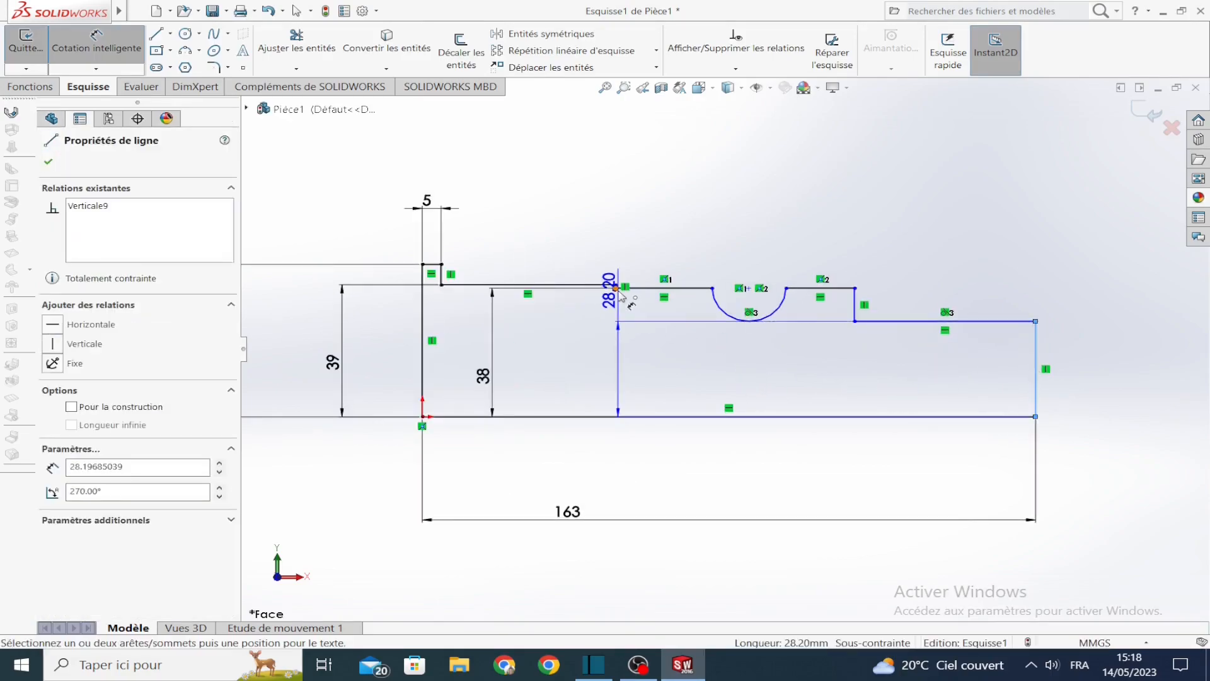
{"action": "left_click", "coordinate": [617, 416]}
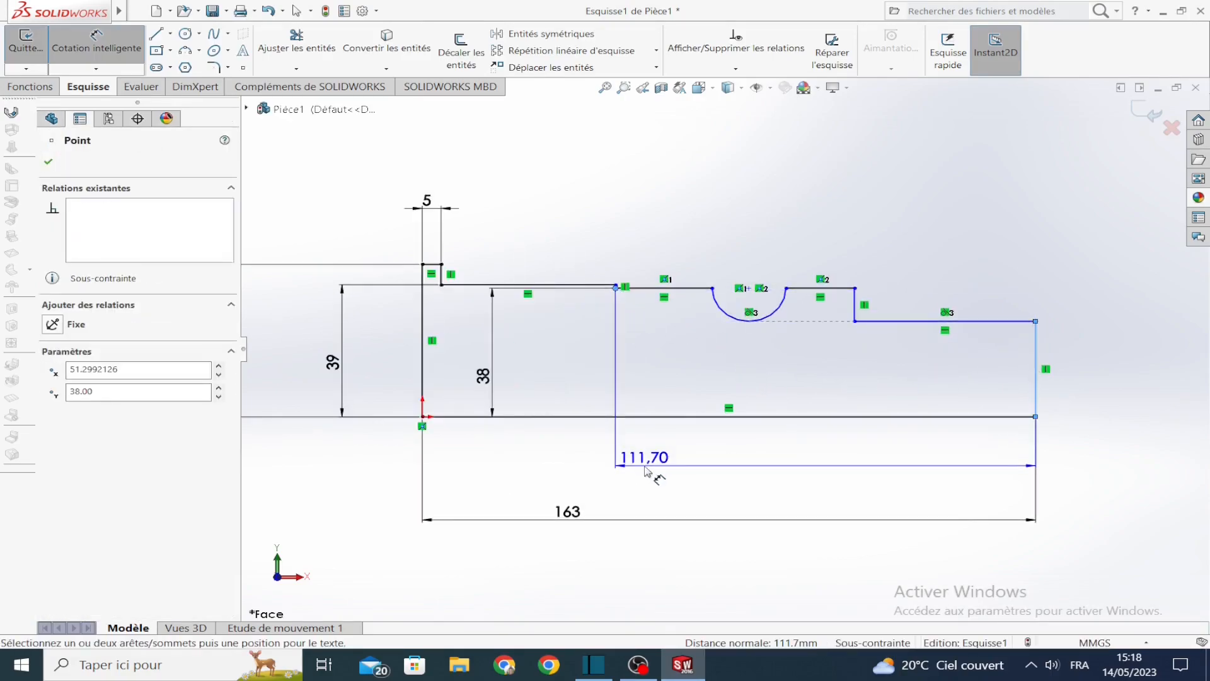
{"action": "left_click", "coordinate": [653, 465]}
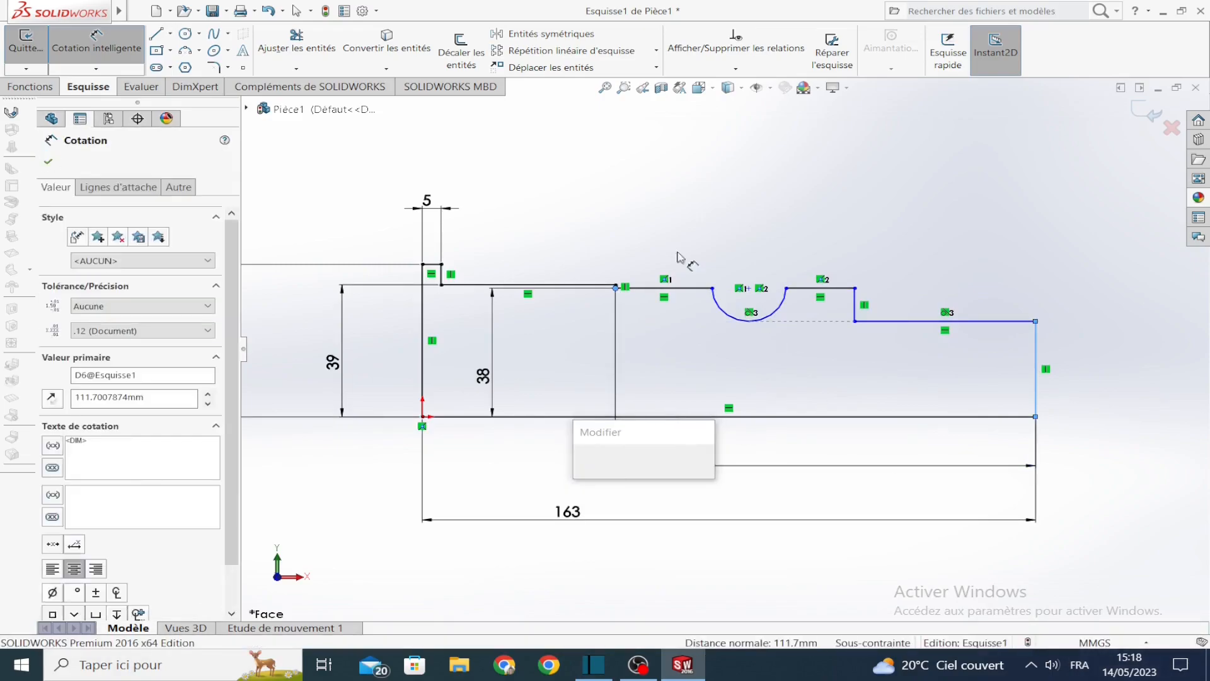
{"action": "type", "text": "12"}
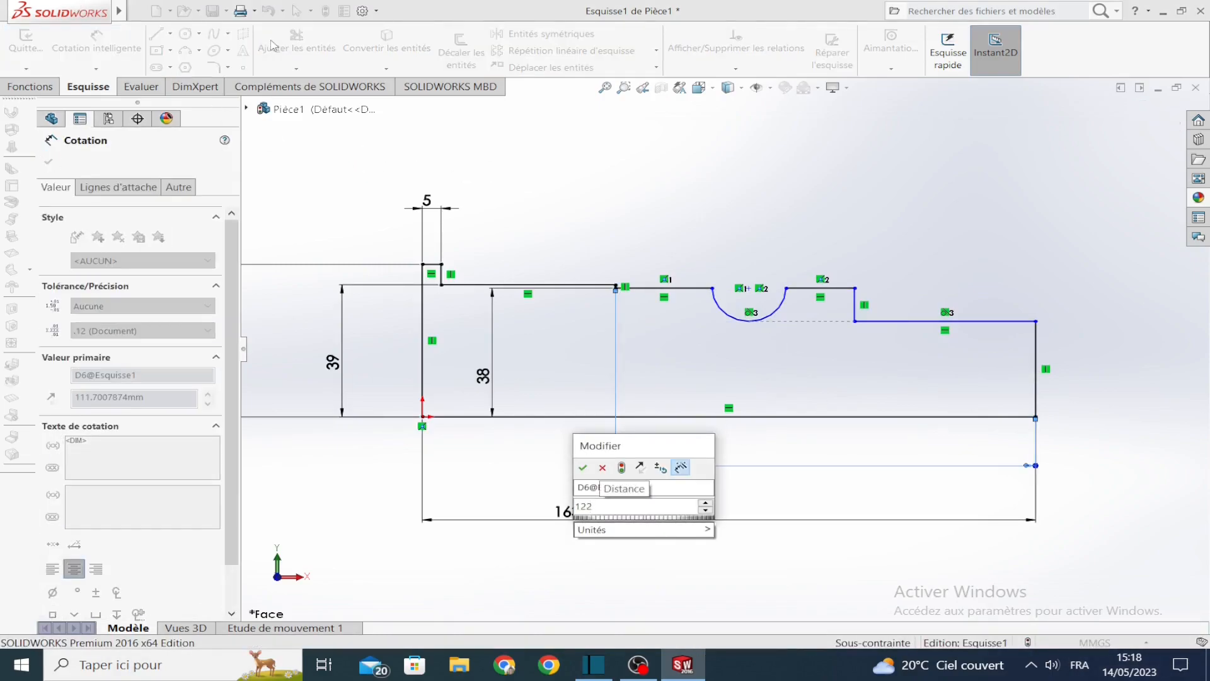
{"action": "type", "text": "2"}
{"action": "key", "text": "Return"}
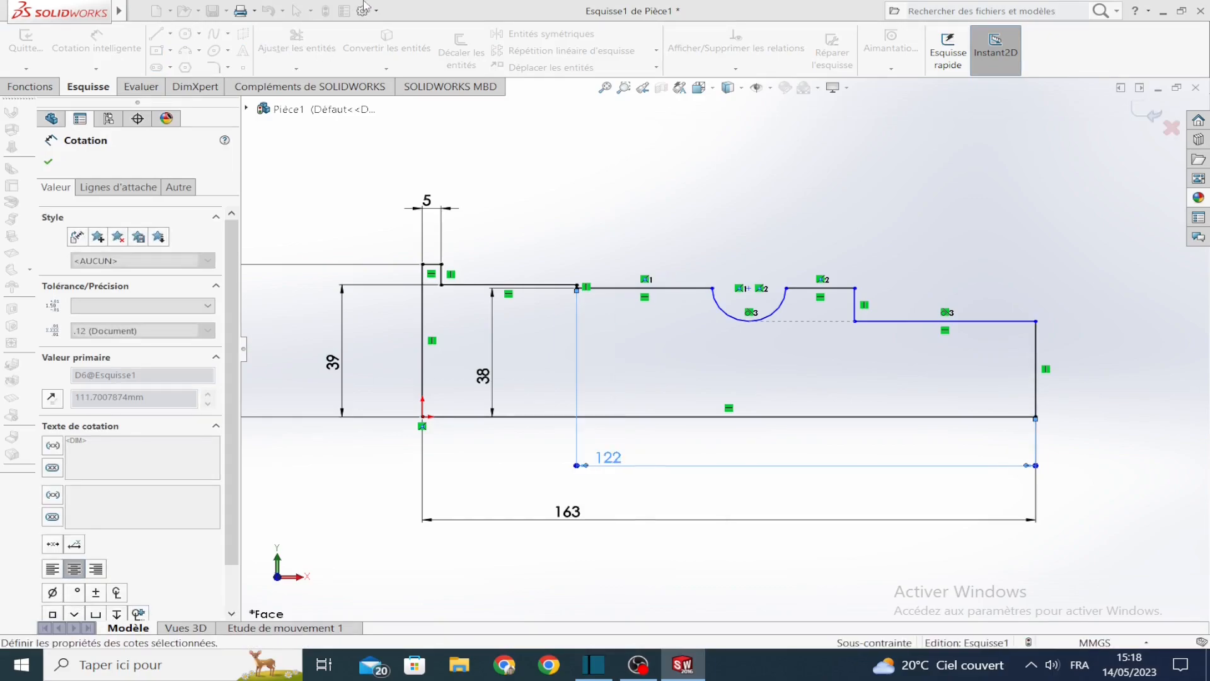
Dimension the horizontal distance from the groove arc's near endpoint, on the origin side, to the far end edge to 102 mm.
{"action": "left_click", "coordinate": [713, 289]}
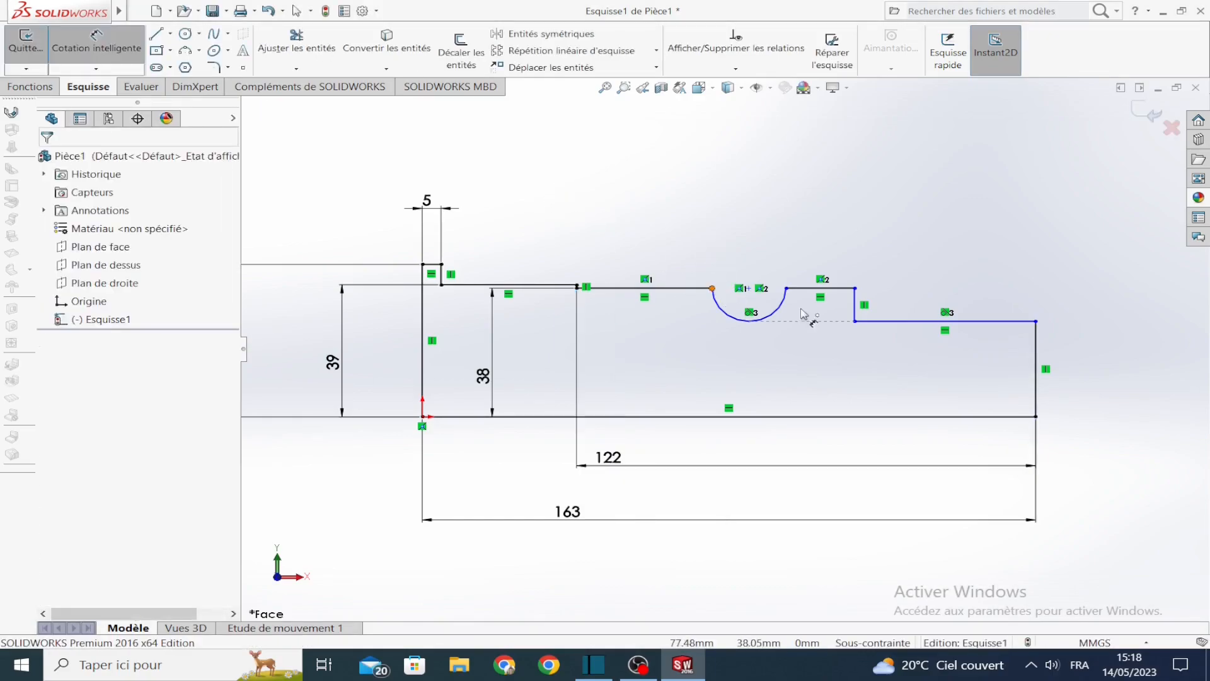
{"action": "left_click", "coordinate": [1036, 366]}
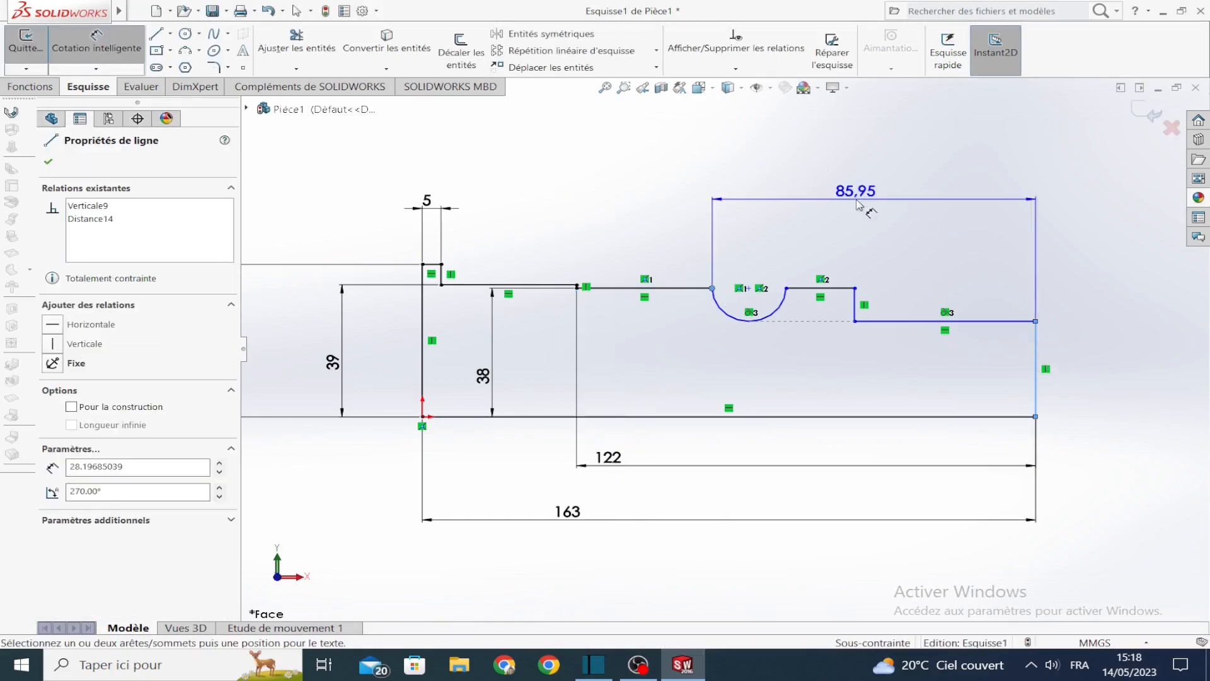
{"action": "left_click", "coordinate": [891, 208]}
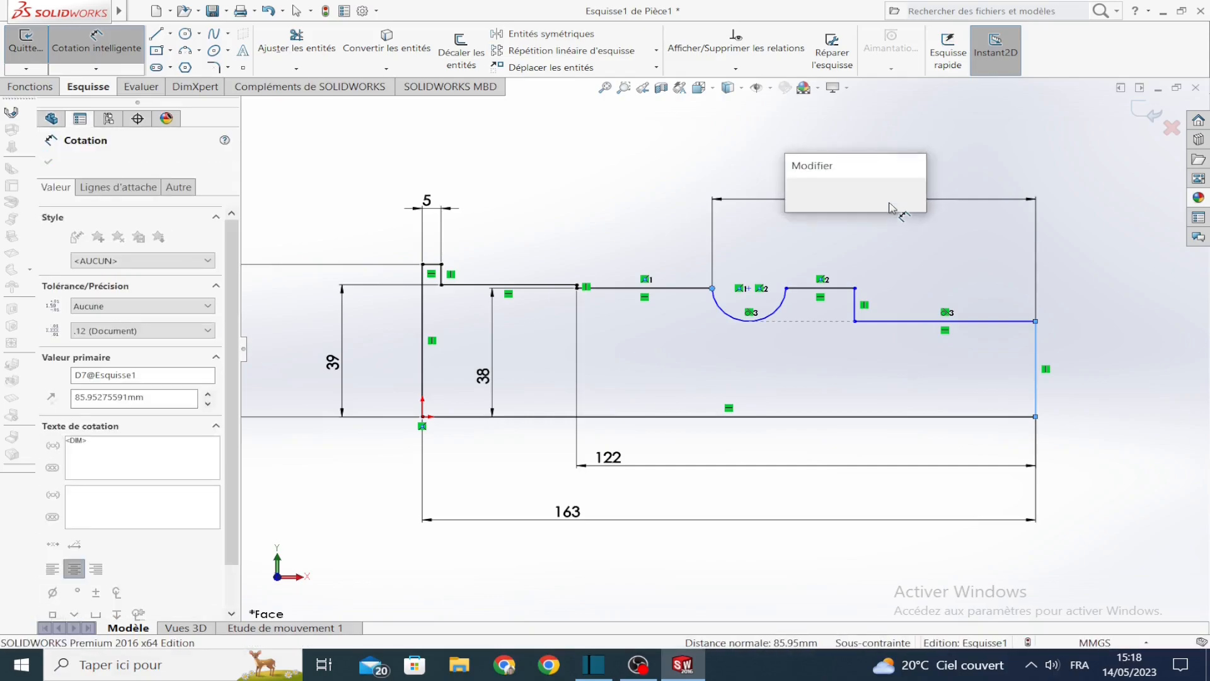
{"action": "key", "text": "BackSpace"}
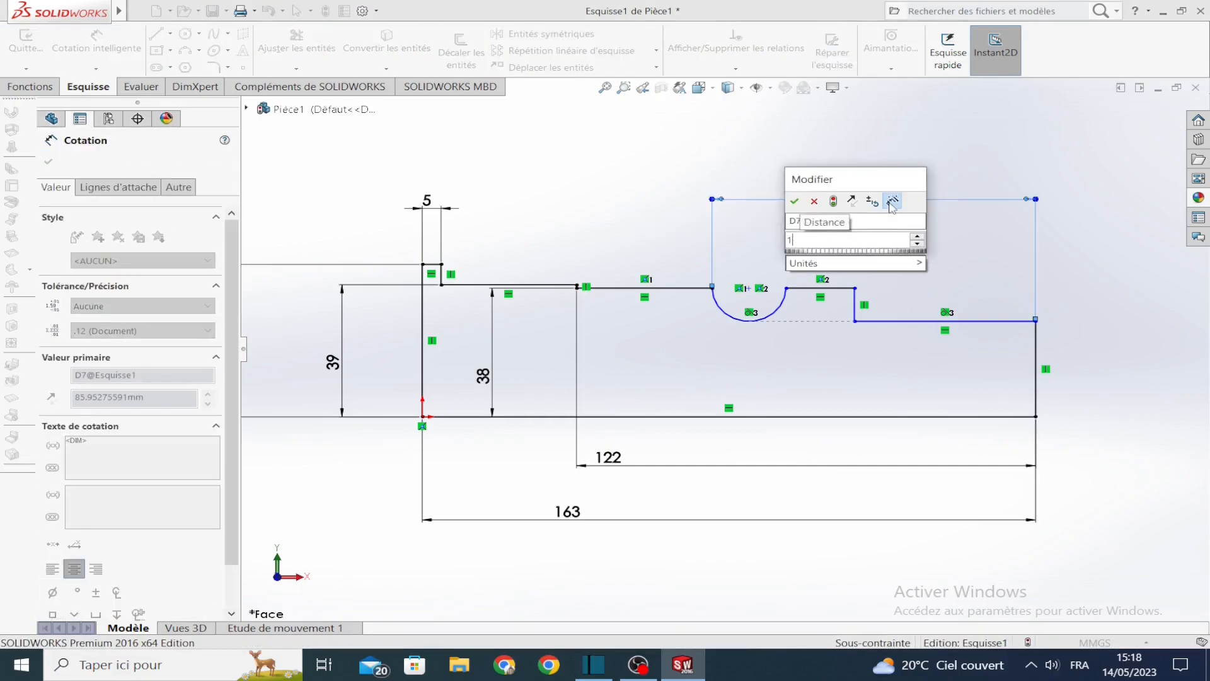
{"action": "type", "text": "02"}
{"action": "key", "text": "Return"}
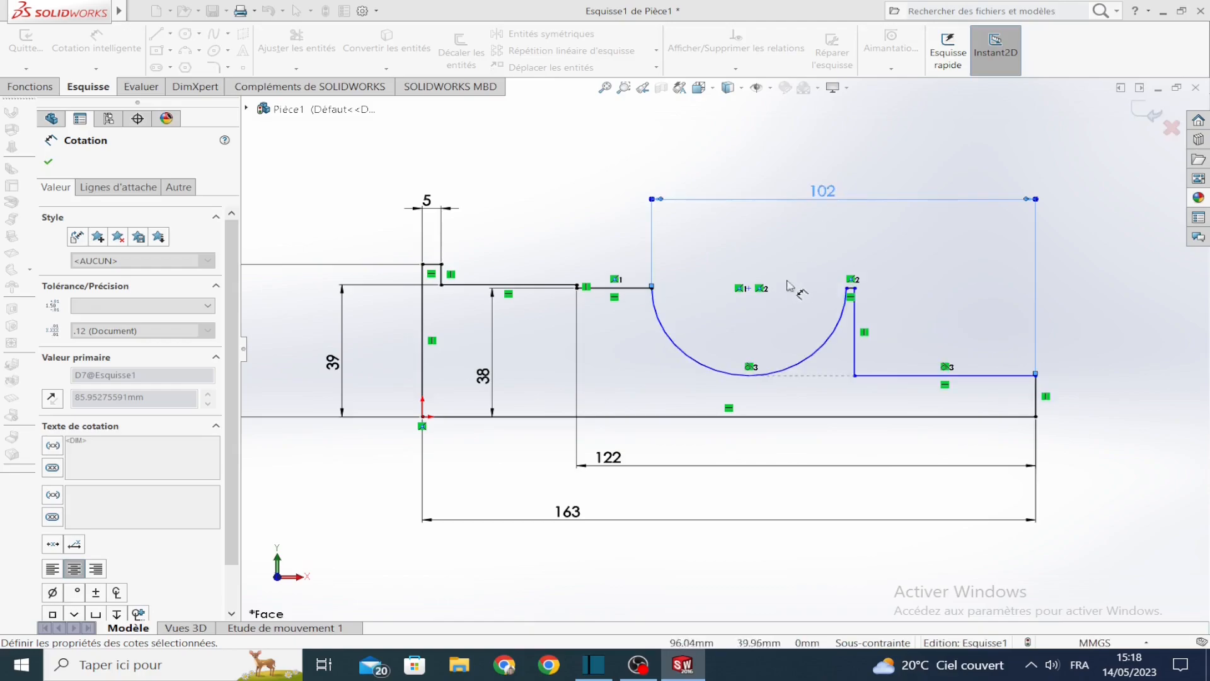
Dimension the horizontal distance from the groove arc's other endpoint to the far end edge to 80 mm.
{"action": "left_click", "coordinate": [1037, 397]}
{"action": "left_click", "coordinate": [852, 328]}
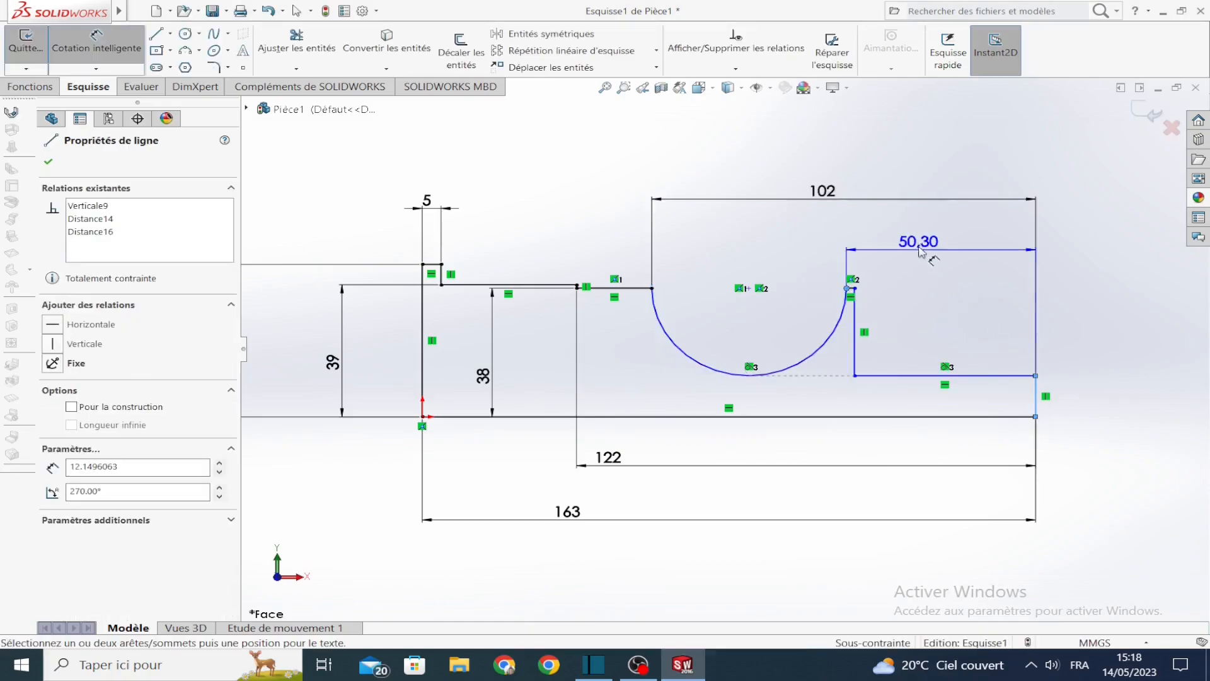
{"action": "left_click", "coordinate": [899, 178]}
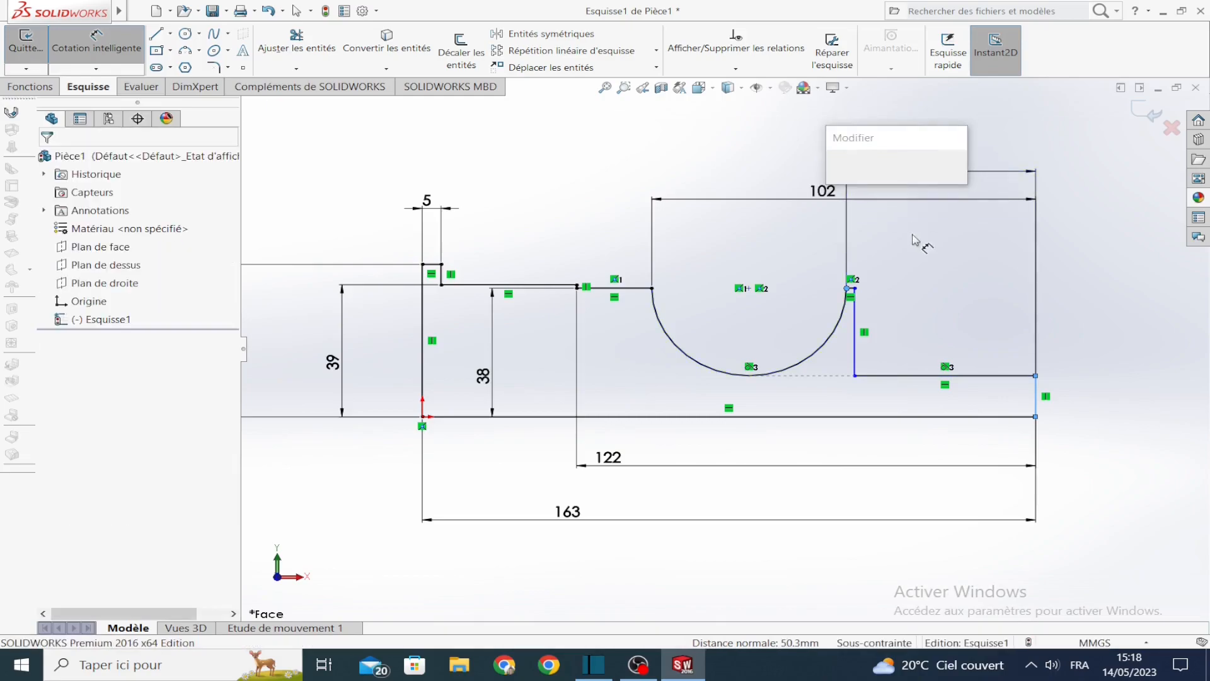
{"action": "type", "text": "80"}
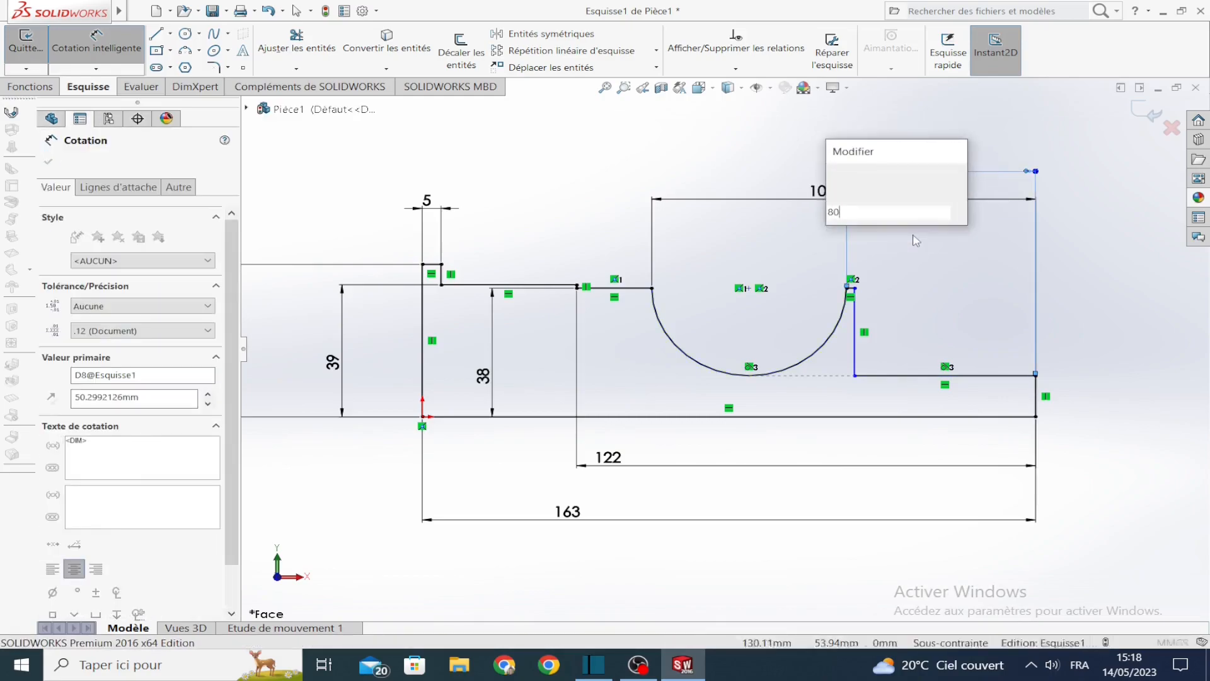
{"action": "key", "text": "Return"}
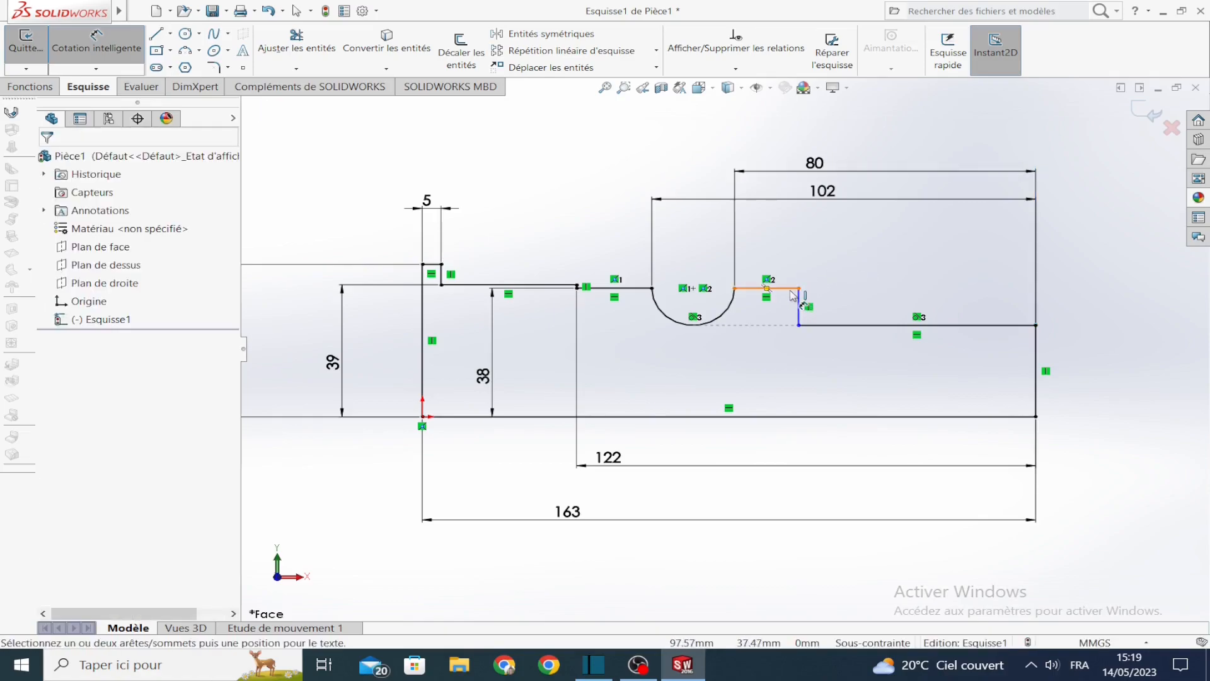
Dimension the length of the lowered horizontal line at the profile's far end to 32 mm.
{"action": "left_click", "coordinate": [867, 326]}
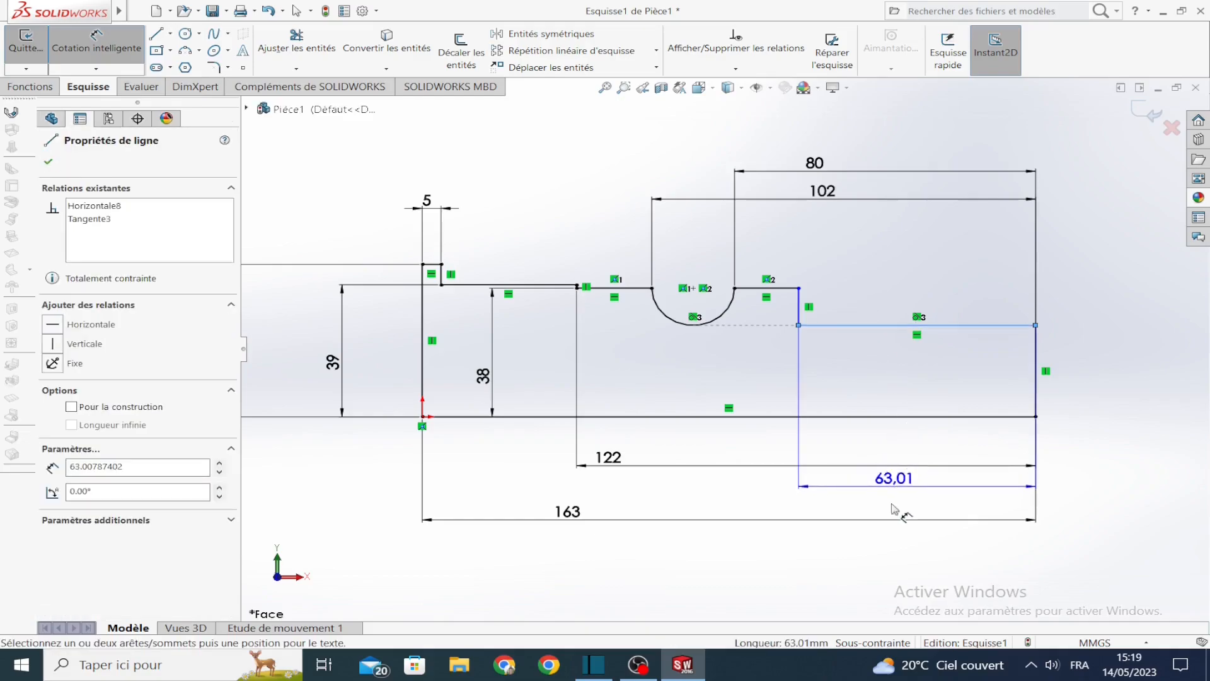
{"action": "left_click", "coordinate": [898, 577]}
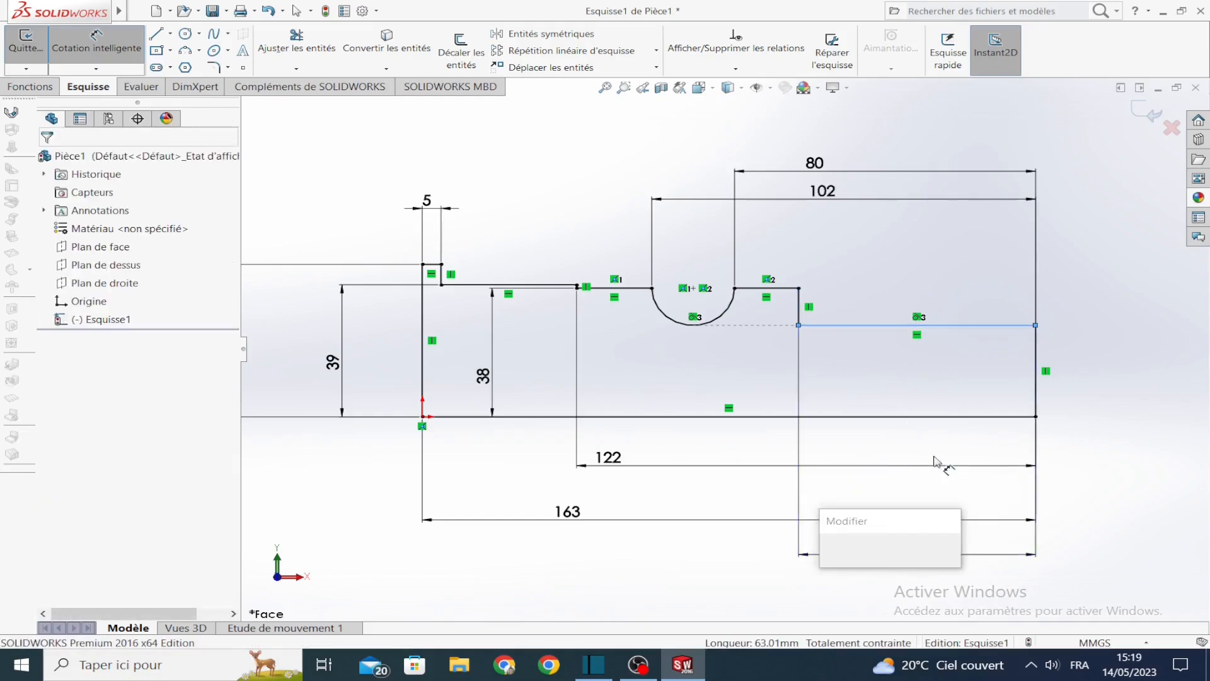
{"action": "key", "text": "Return"}
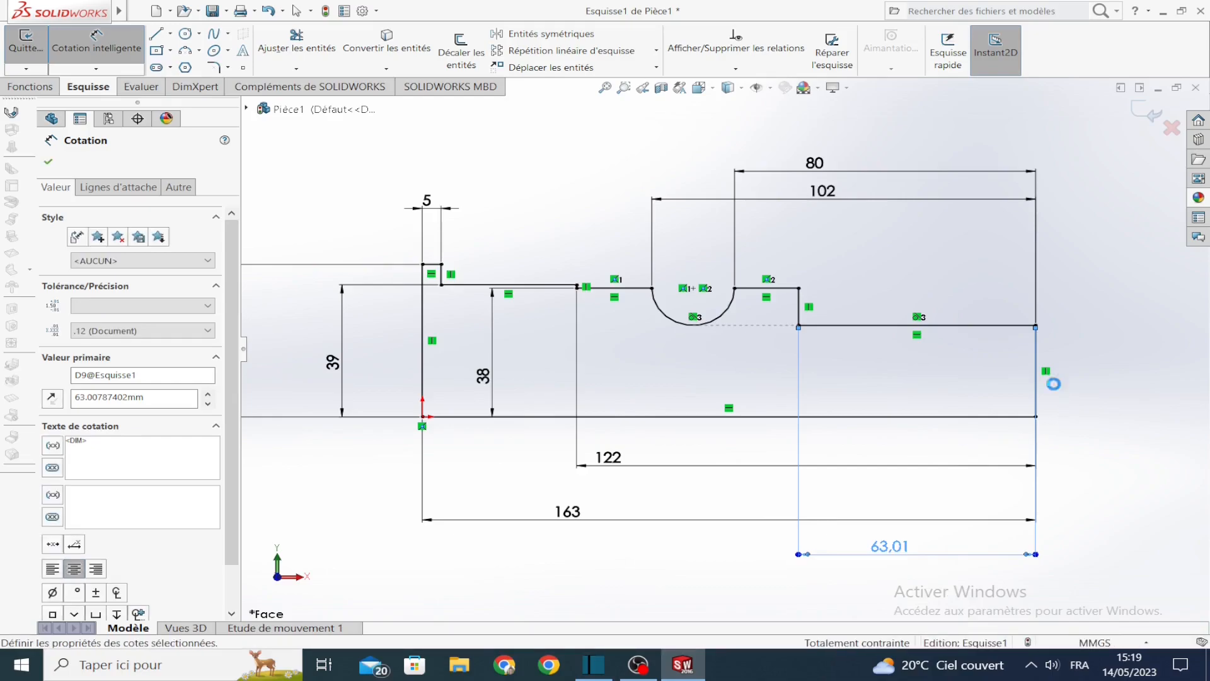
Dimension the height of the far end's vertical edge to 32.50 mm and finish dimensioning.
{"action": "left_click", "coordinate": [1036, 360]}
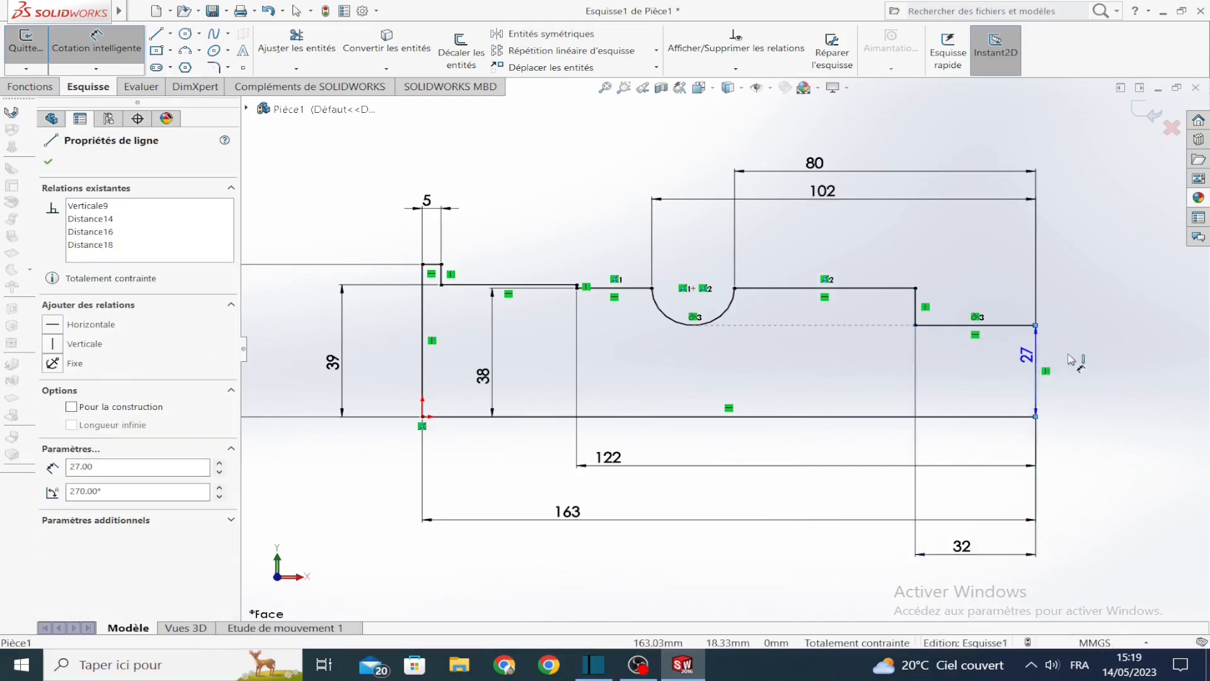
{"action": "left_click", "coordinate": [1074, 361]}
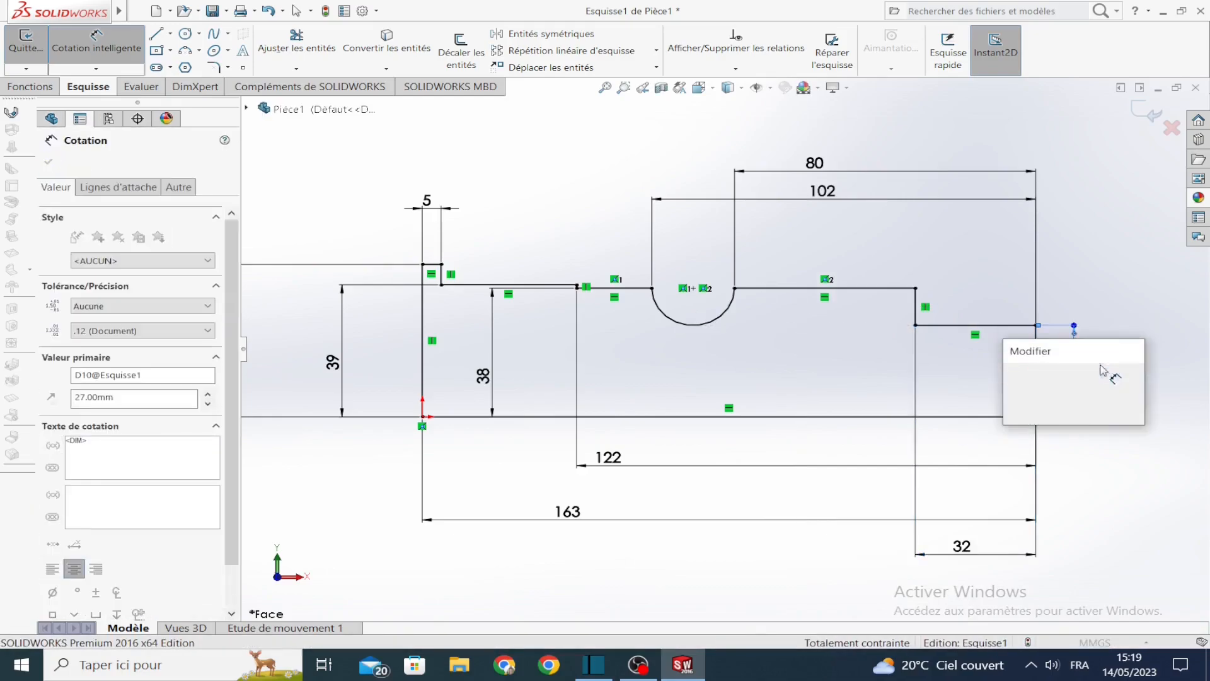
{"action": "type", "text": "32.56"}
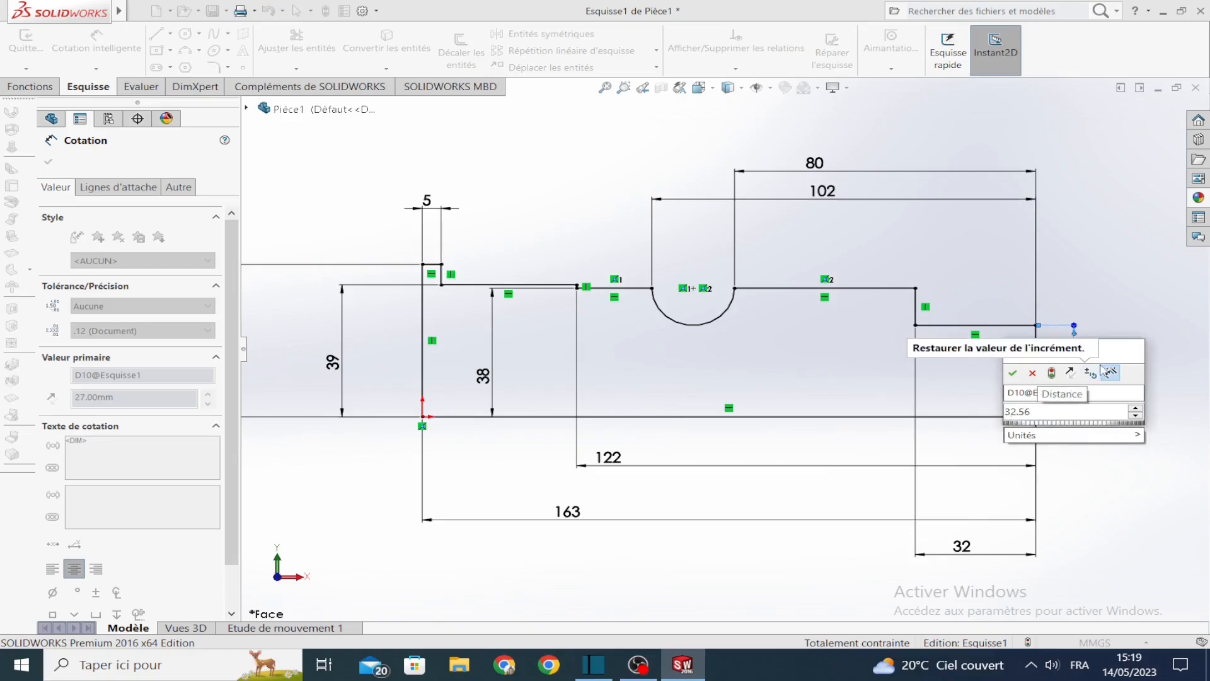
{"action": "key", "text": "BackSpace"}
{"action": "type", "text": "0"}
{"action": "key", "text": "Return"}
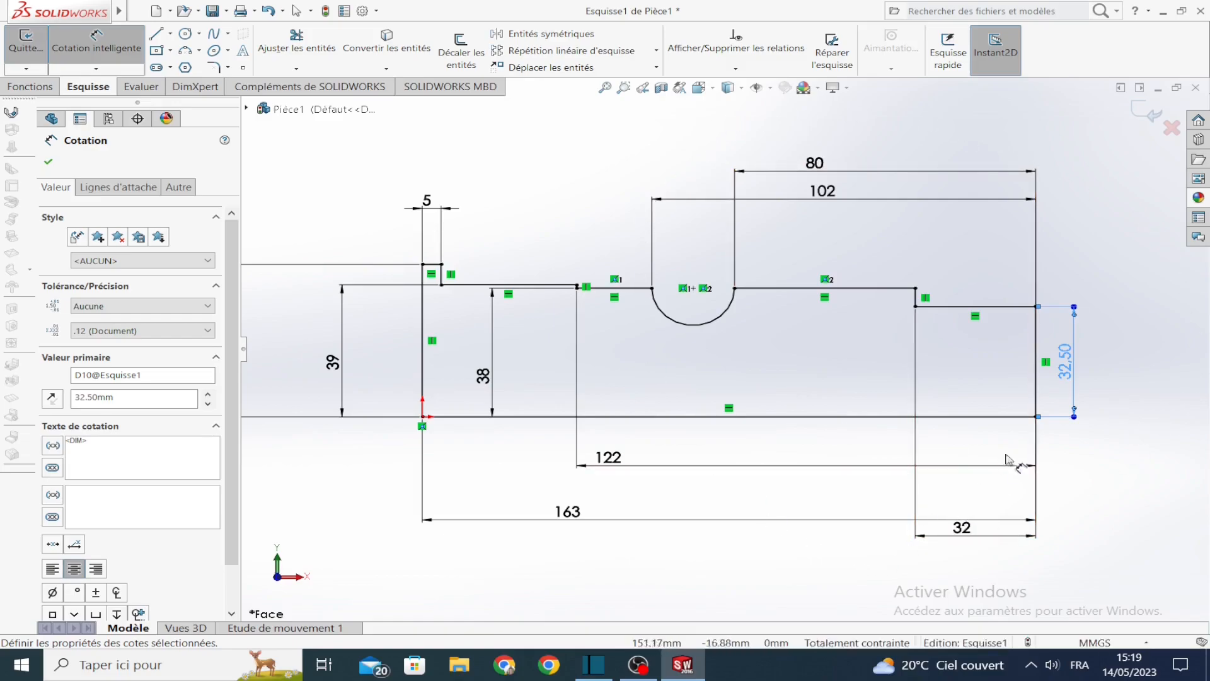
{"action": "key", "text": "Escape"}
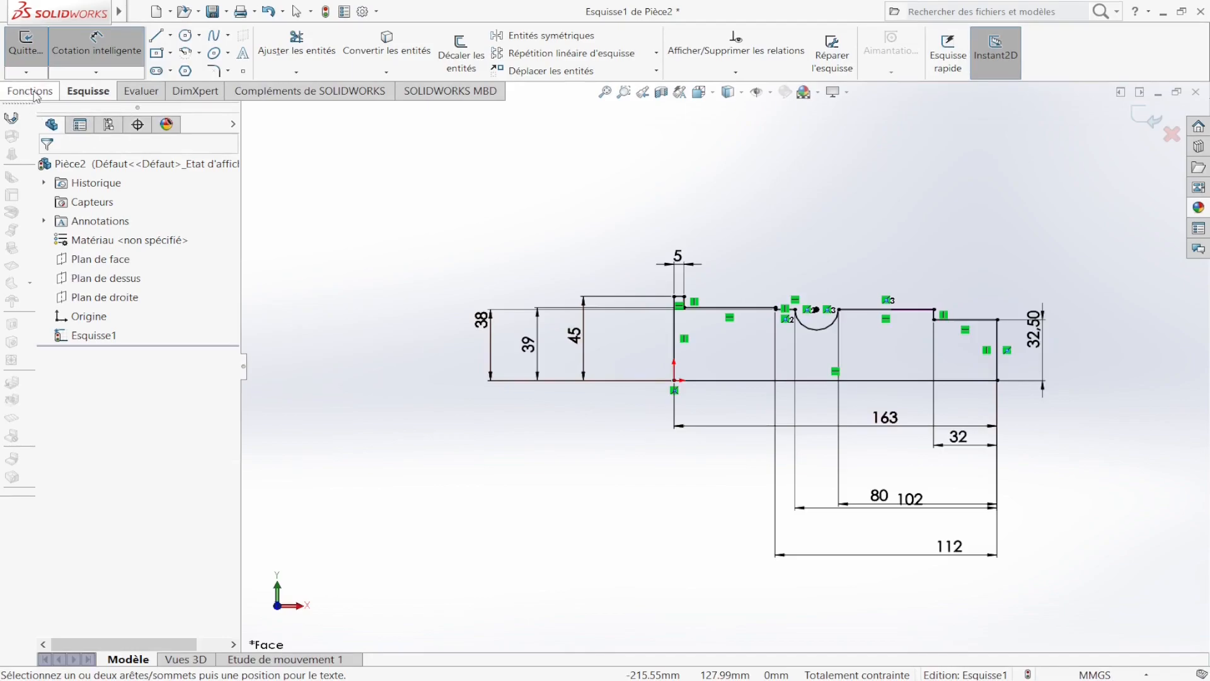
Revolve the profile 360 degrees about its 163 mm base line into a solid.
{"action": "left_click", "coordinate": [32, 92]}
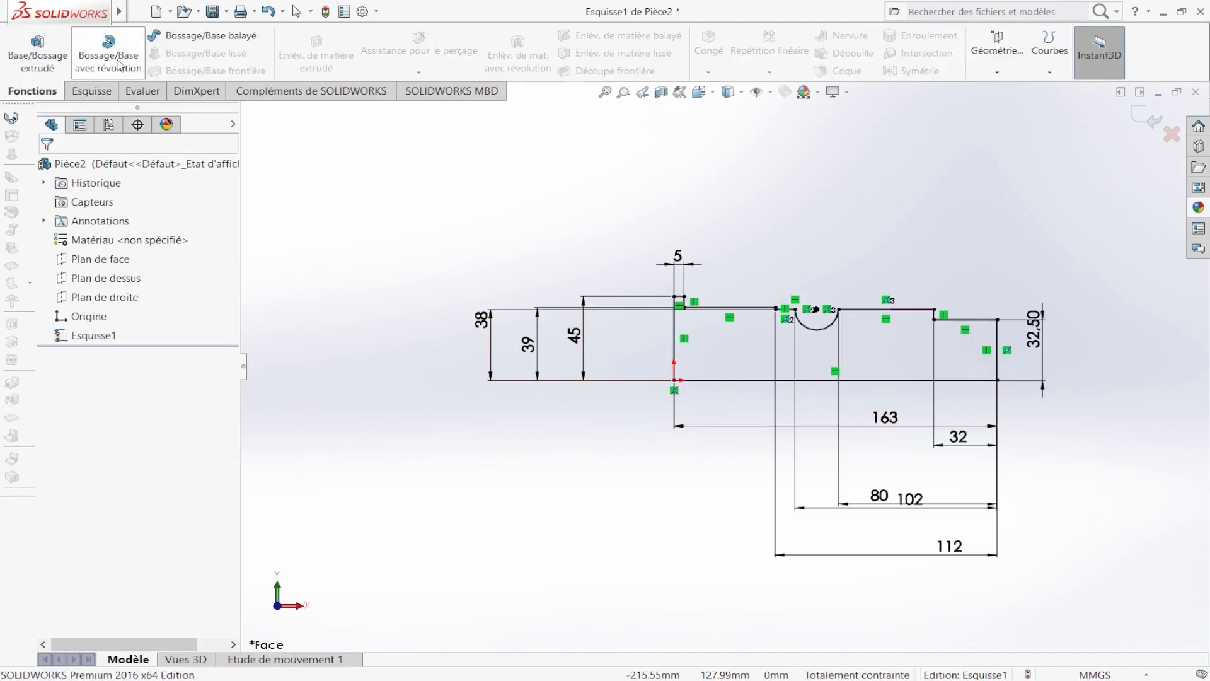
{"action": "left_click", "coordinate": [119, 64]}
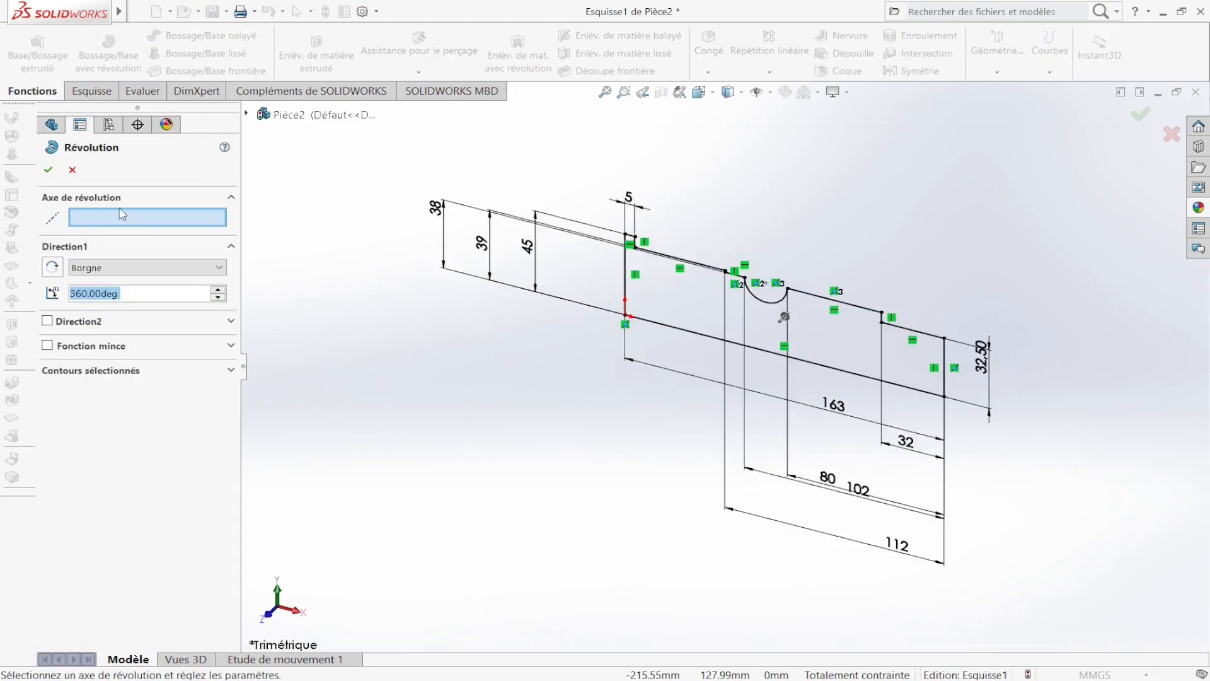
{"action": "left_click", "coordinate": [698, 336]}
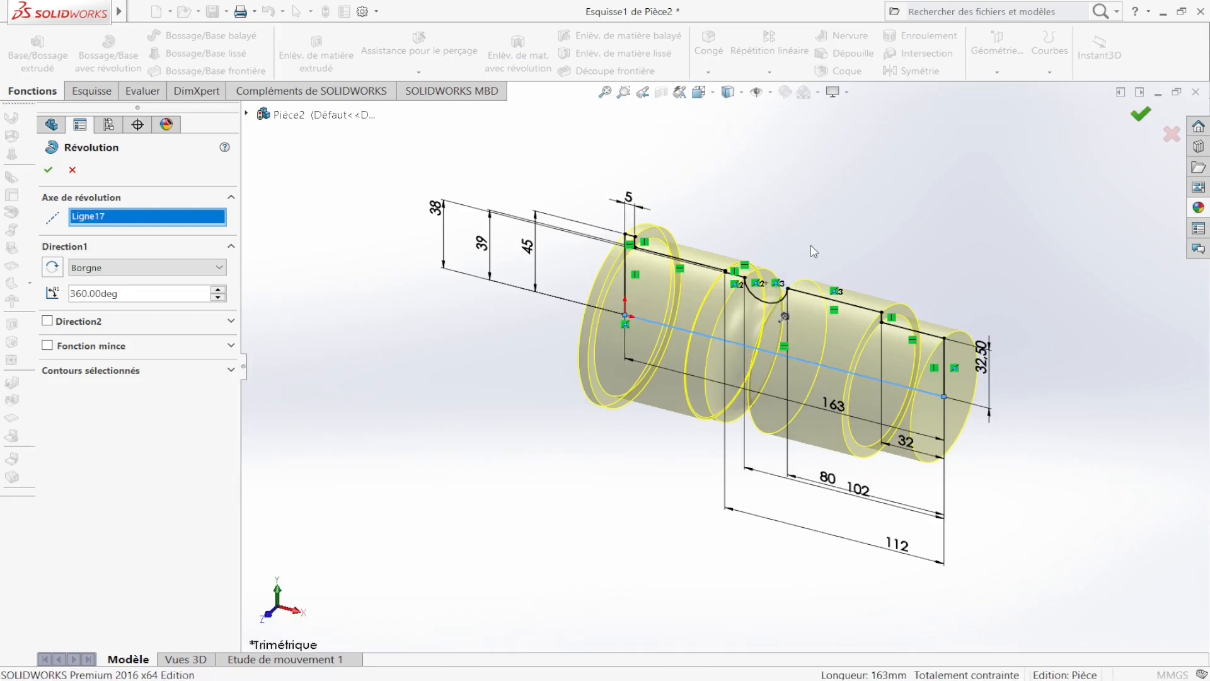
{"action": "key", "text": "Return"}
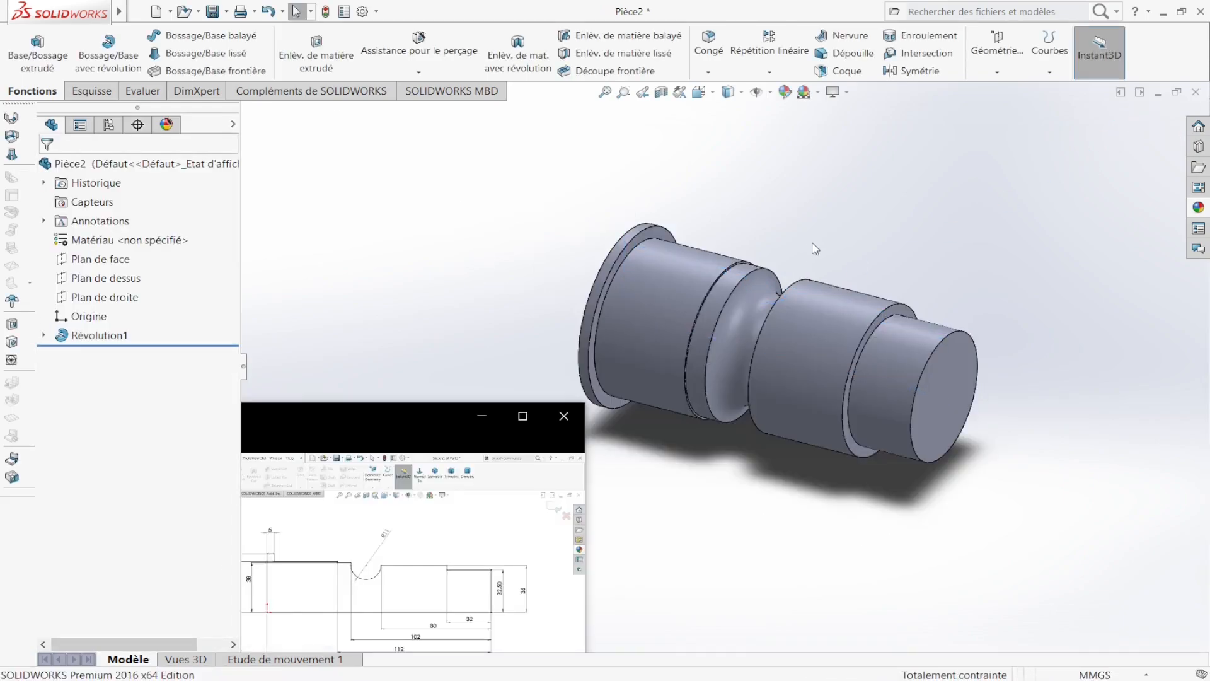
Open a new sketch for circles on the flat outer face of the shaft's flanged end, viewed face-on.
{"action": "middle_click_drag", "start_coordinate": [797, 262], "coordinate": [833, 292]}
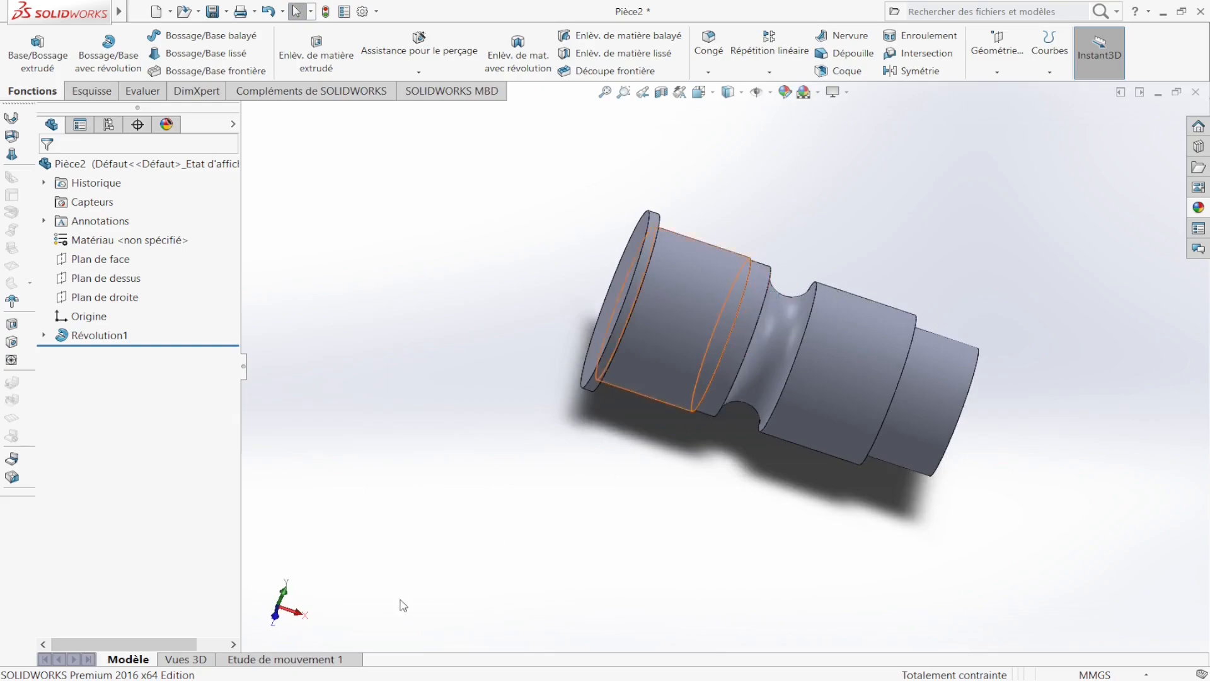
{"action": "middle_click_drag", "start_coordinate": [742, 321], "coordinate": [689, 302]}
{"action": "left_click", "coordinate": [691, 306]}
{"action": "key", "text": "ctrl+8"}
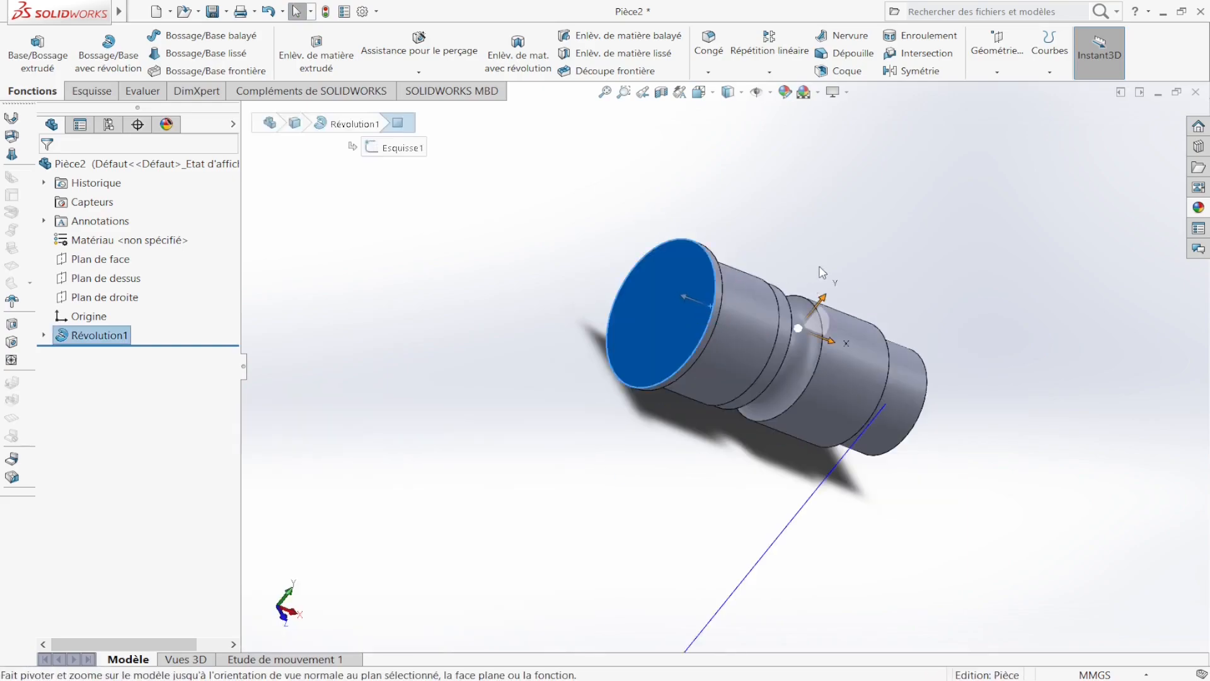
{"action": "left_click", "coordinate": [458, 234]}
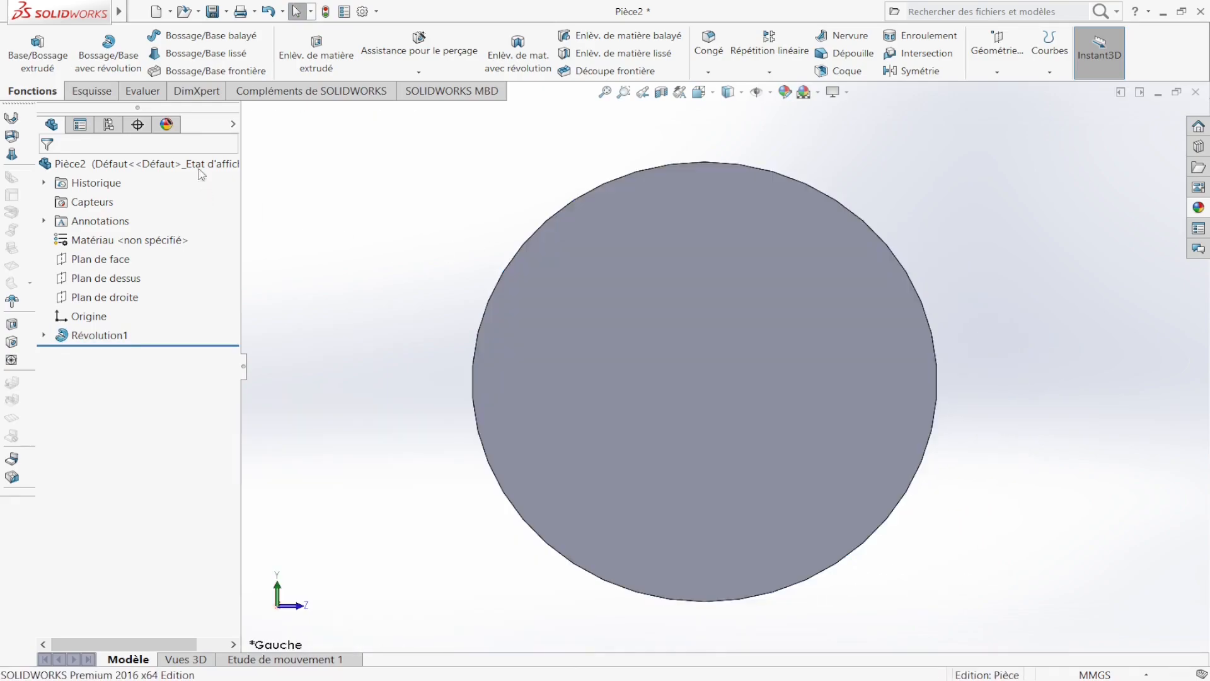
{"action": "left_click", "coordinate": [92, 90]}
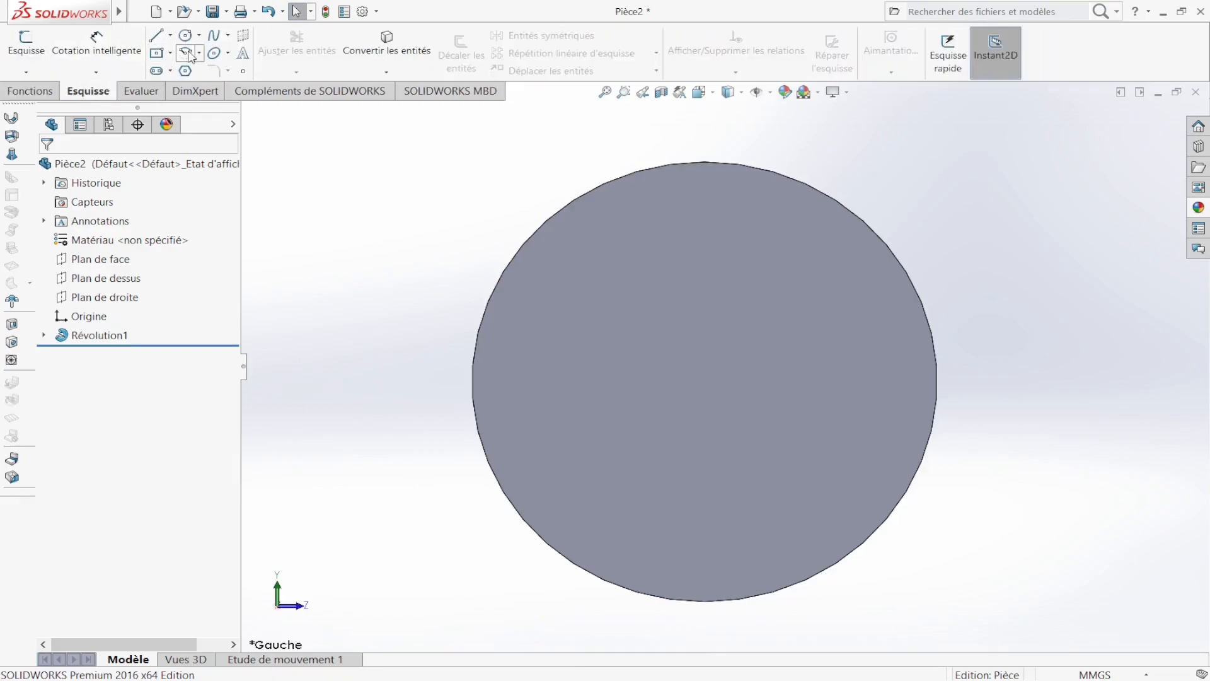
{"action": "left_click", "coordinate": [739, 391]}
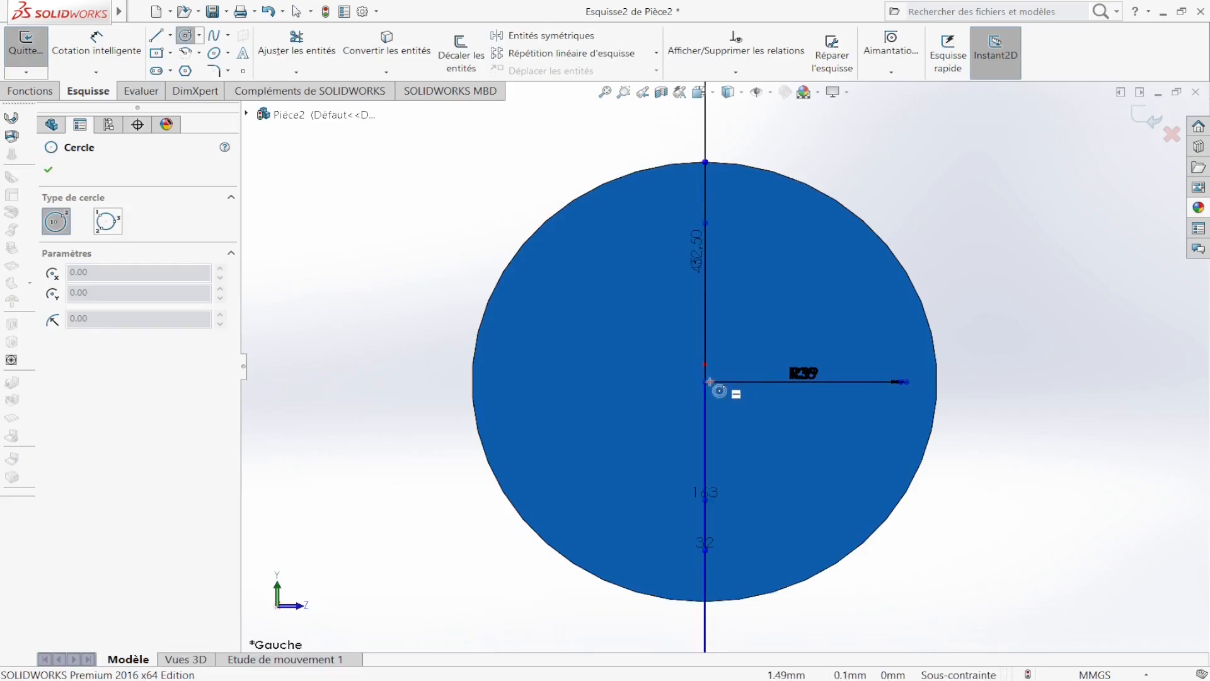
Draw two concentric circles centred on the origin outside the flange edge, with radii of about 52.6 mm and 64.8 mm.
{"action": "left_click", "coordinate": [706, 382]}
{"action": "left_click", "coordinate": [939, 243]}
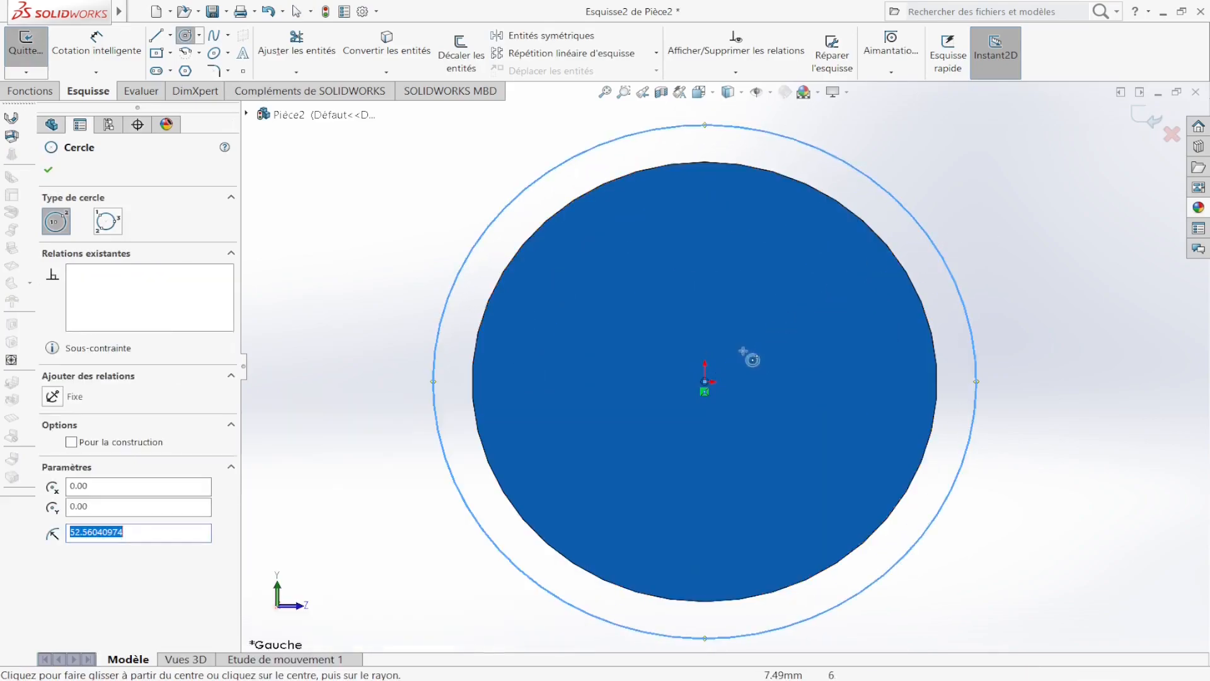
{"action": "left_click", "coordinate": [705, 381]}
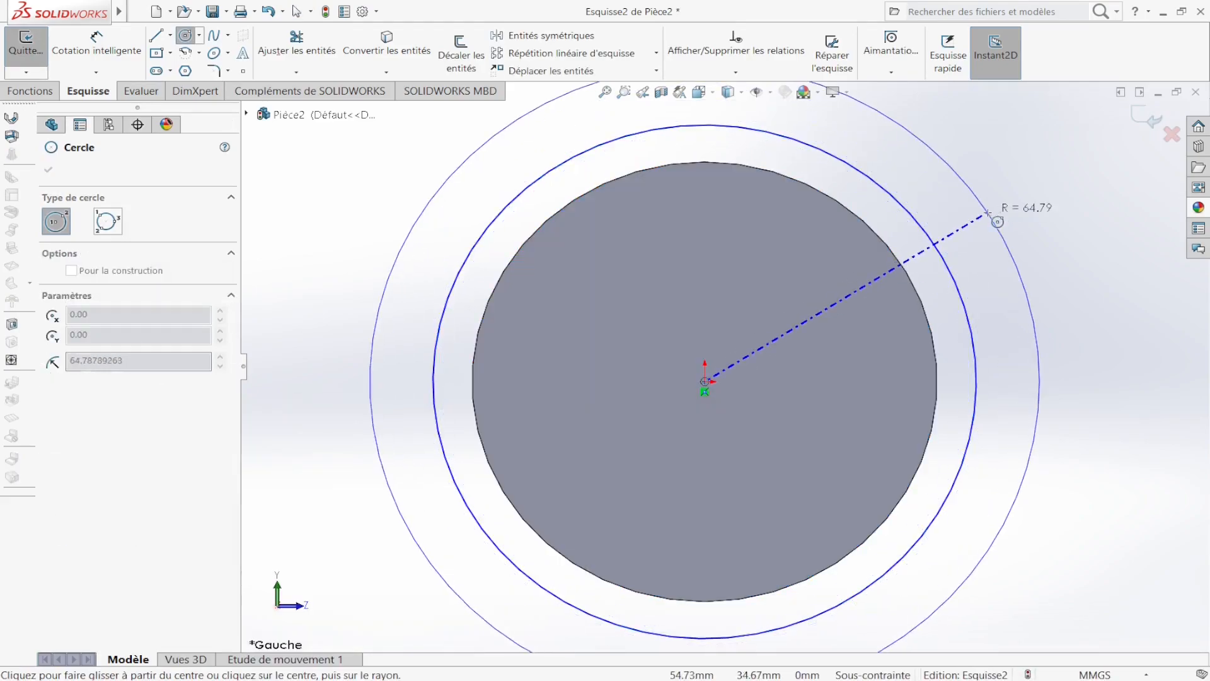
{"action": "left_click", "coordinate": [1007, 228]}
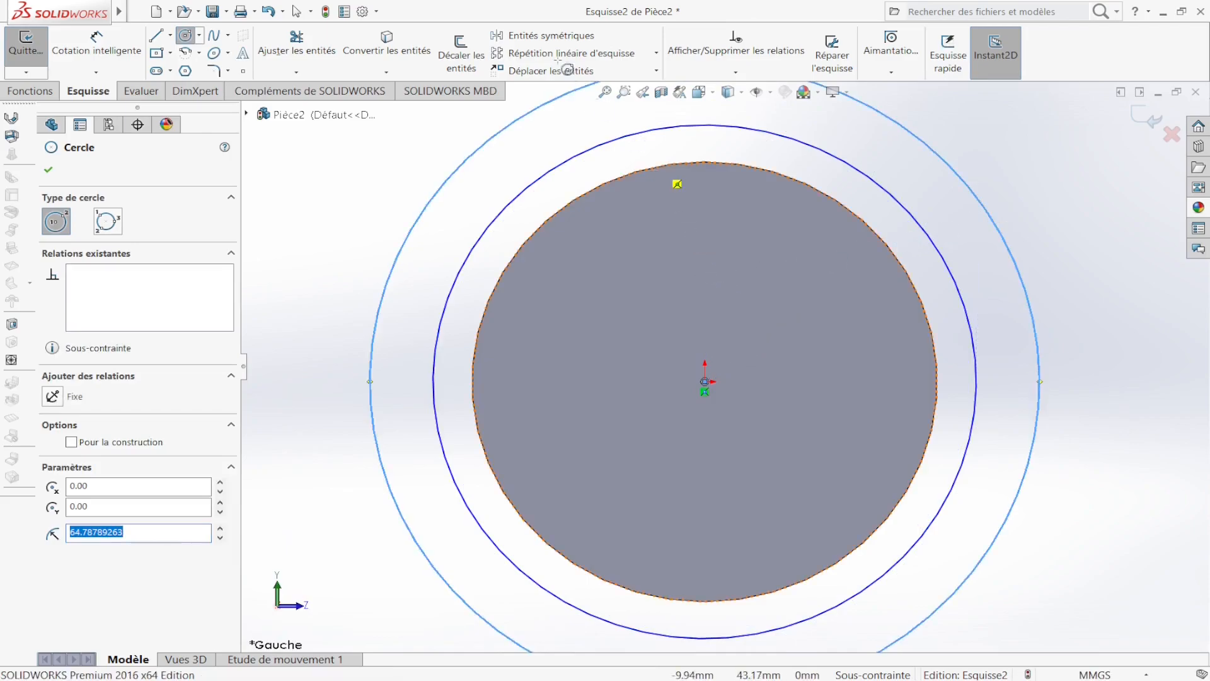
Dimension the inner sketch circle's diameter to 100 mm.
{"action": "left_click", "coordinate": [95, 33]}
{"action": "left_click", "coordinate": [939, 258]}
{"action": "left_click", "coordinate": [1037, 211]}
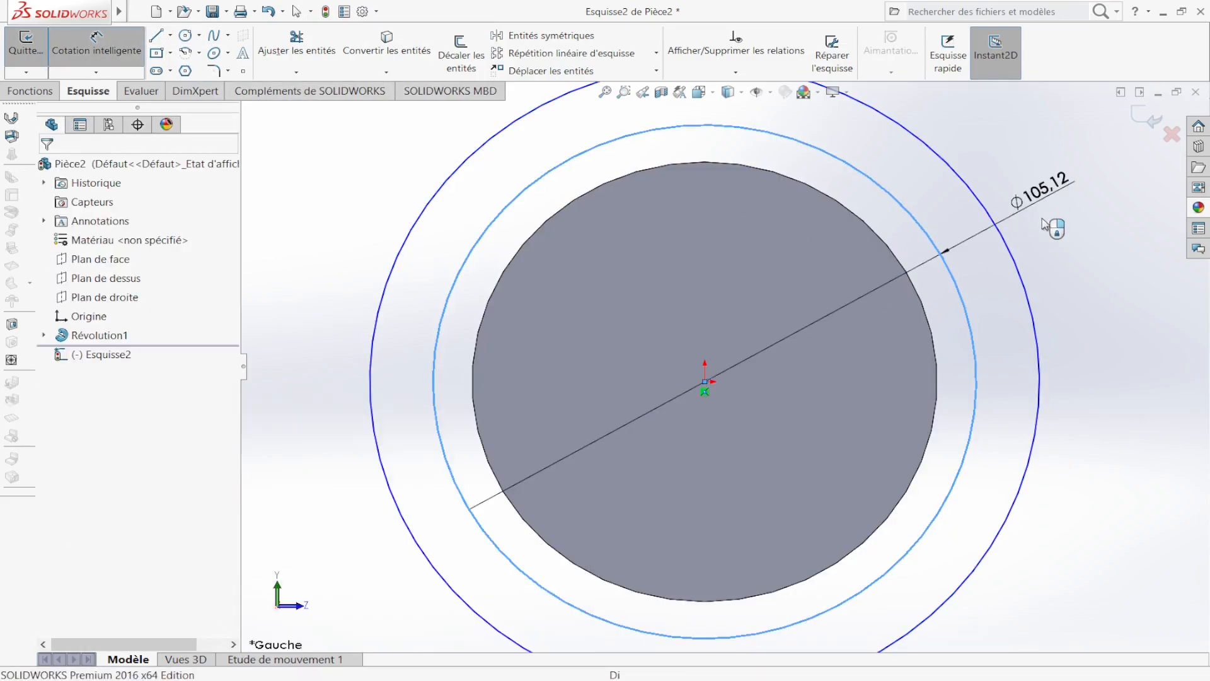
{"action": "left_click", "coordinate": [1051, 226]}
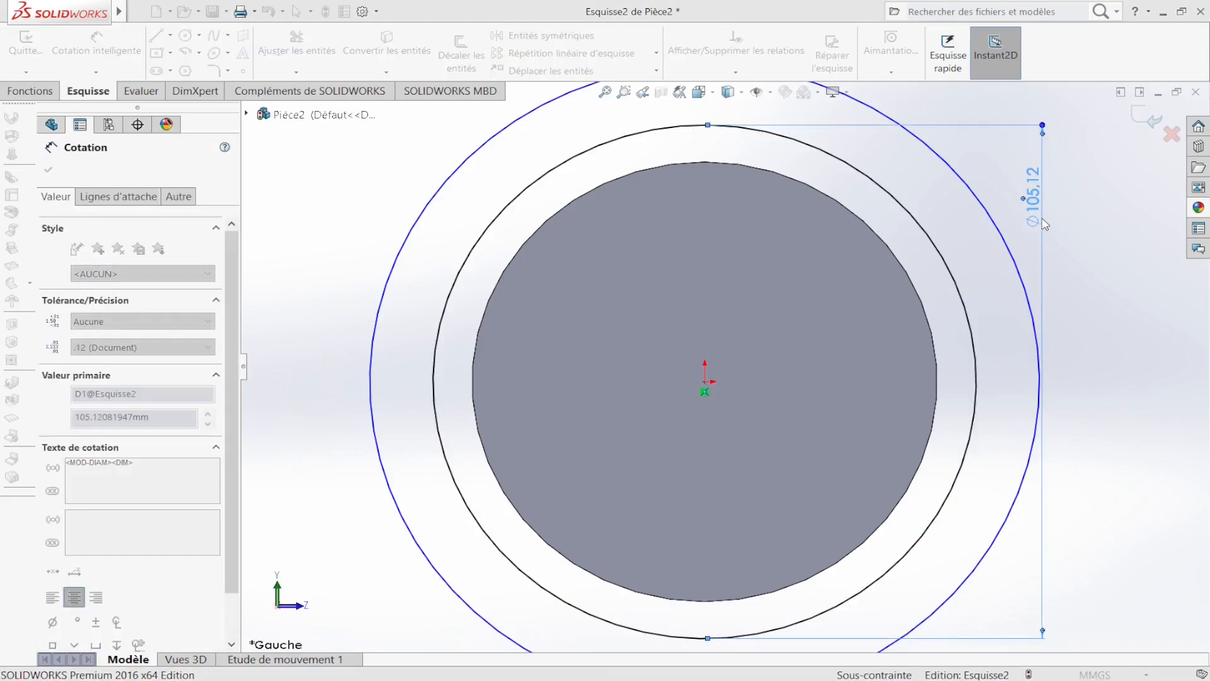
{"action": "type", "text": "100"}
{"action": "key", "text": "Return"}
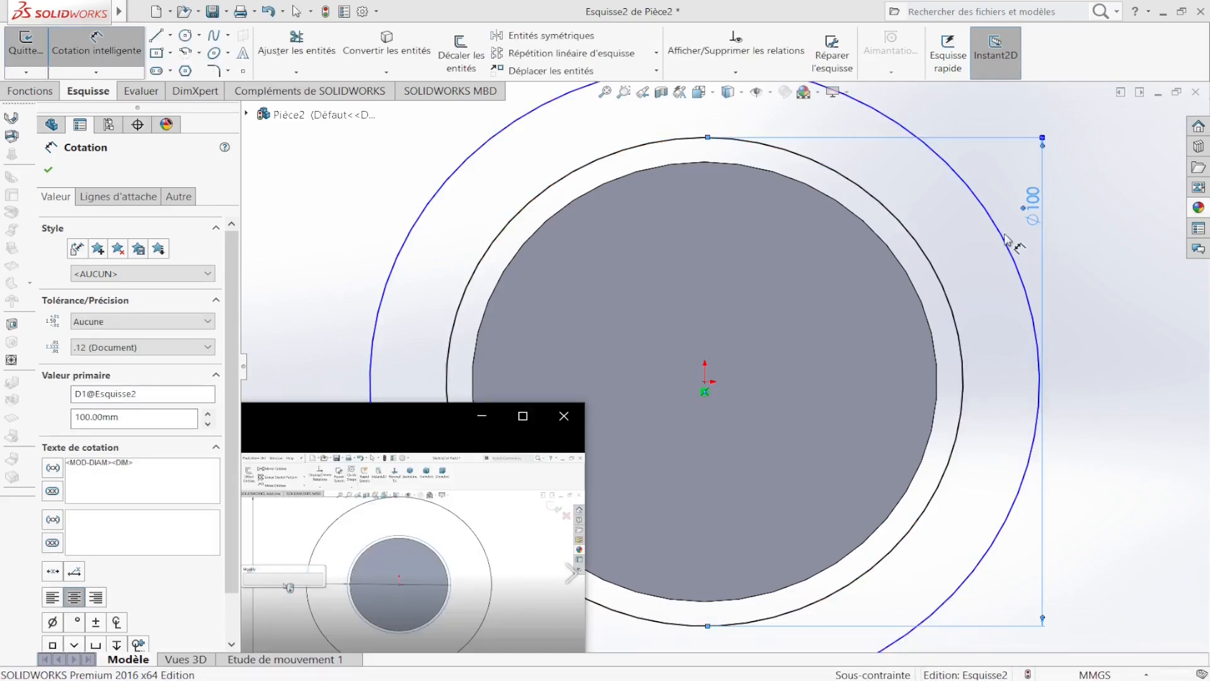
{"action": "left_click", "coordinate": [1088, 248]}
Dimension the outer sketch circle's diameter to 170 mm and finish dimensioning.
{"action": "left_click", "coordinate": [1010, 245]}
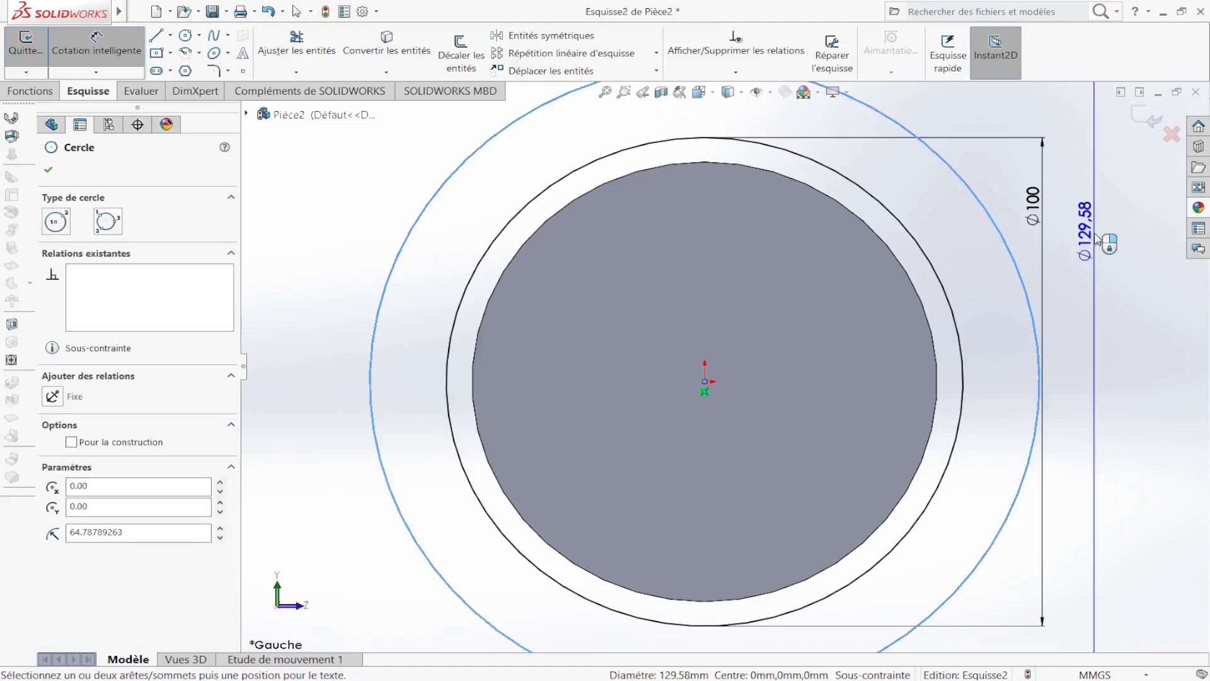
{"action": "left_click", "coordinate": [1096, 235]}
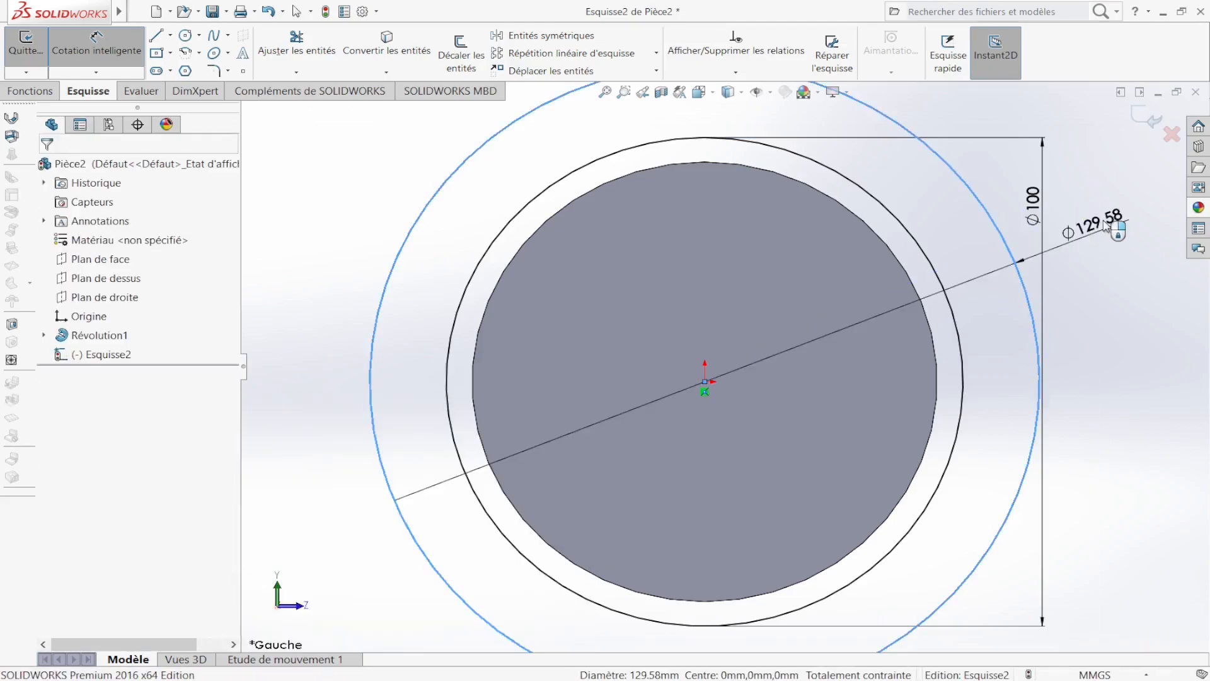
{"action": "type", "text": "170"}
{"action": "key", "text": "Return"}
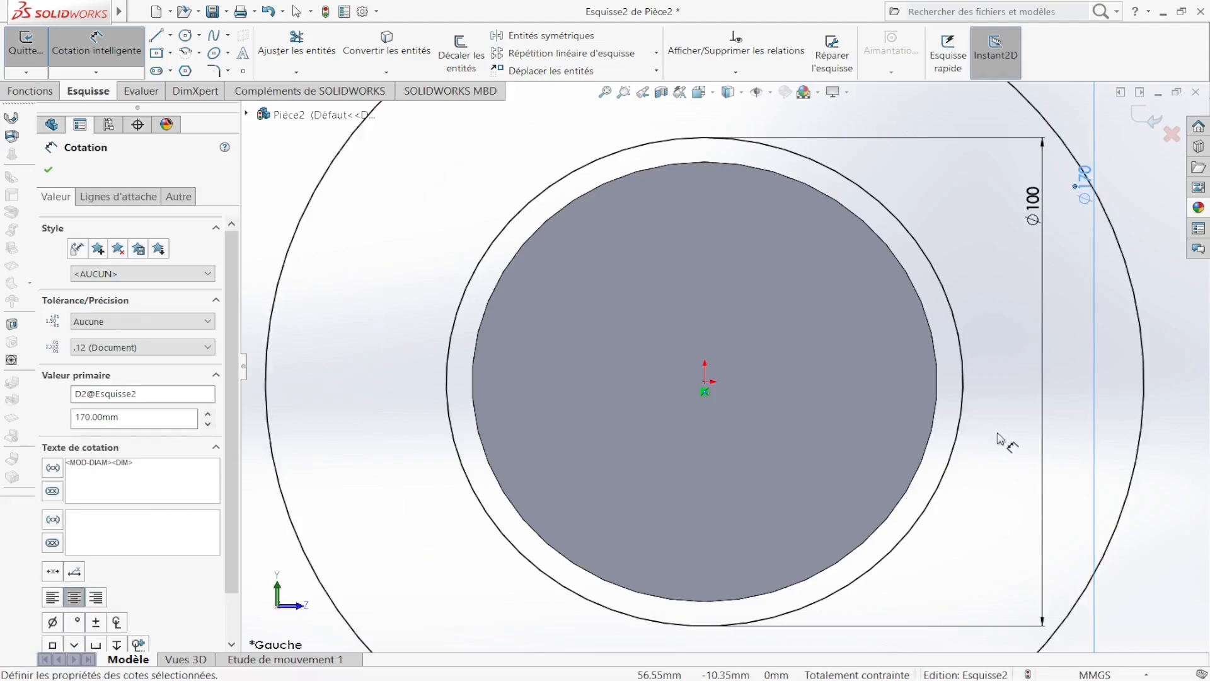
{"action": "key", "text": "f"}
{"action": "key", "text": "Escape"}
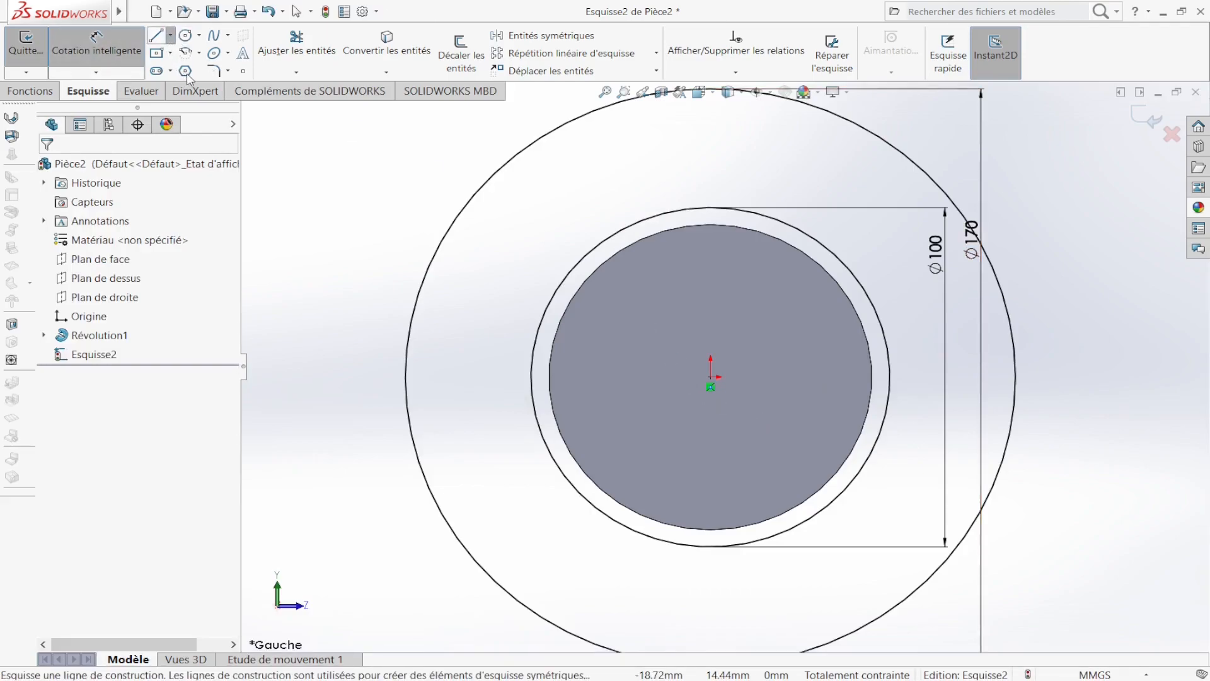
Draw a vertical construction line from the origin up to the top of the 170 mm circle.
{"action": "key", "text": "l"}
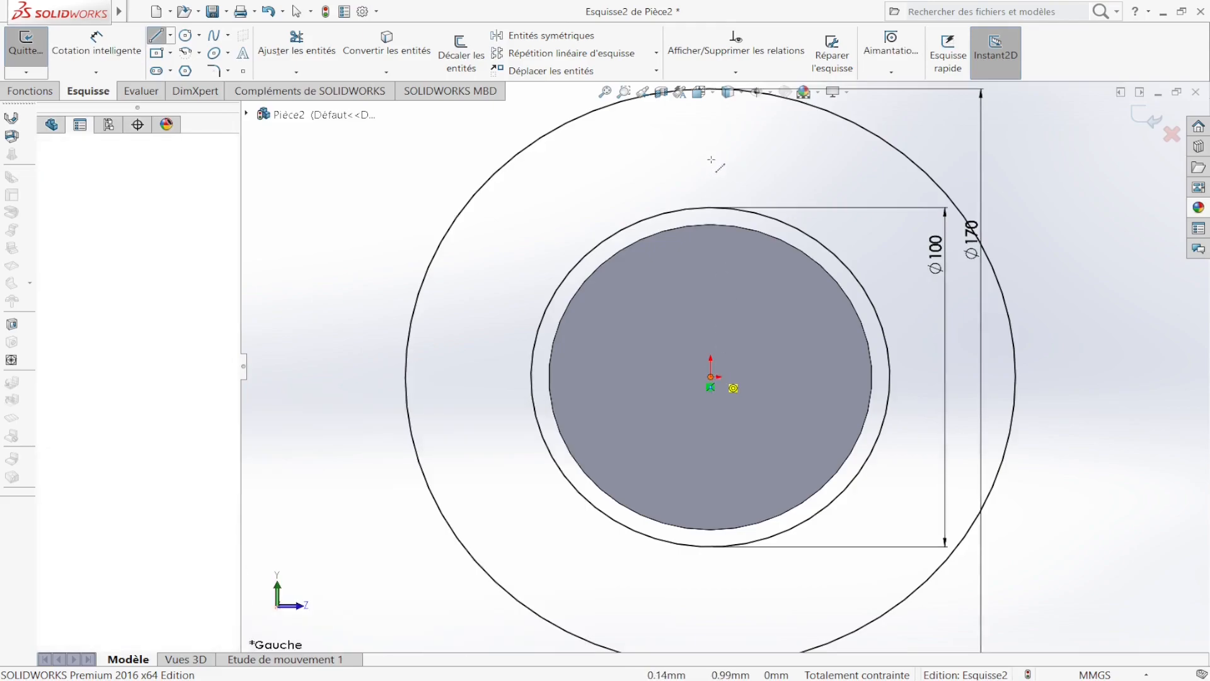
{"action": "left_click", "coordinate": [710, 376]}
{"action": "scroll", "coordinate": [718, 371], "scroll_direction": "up", "scroll_amount": 3}
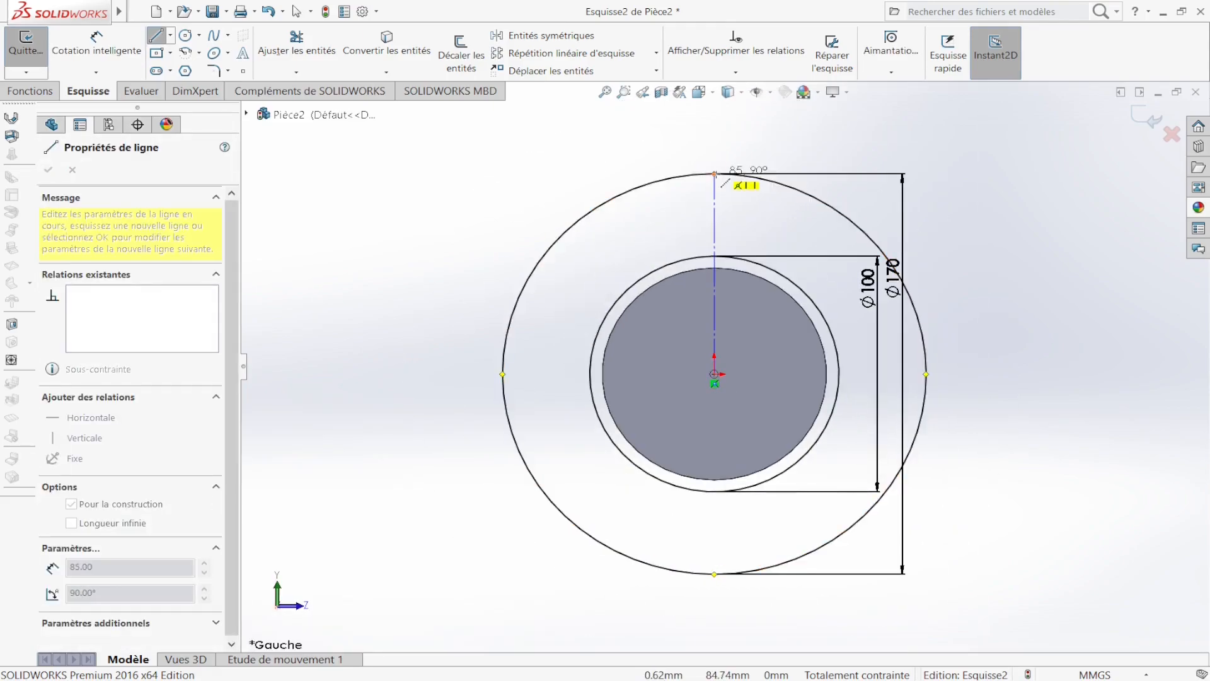
{"action": "left_click", "coordinate": [716, 175]}
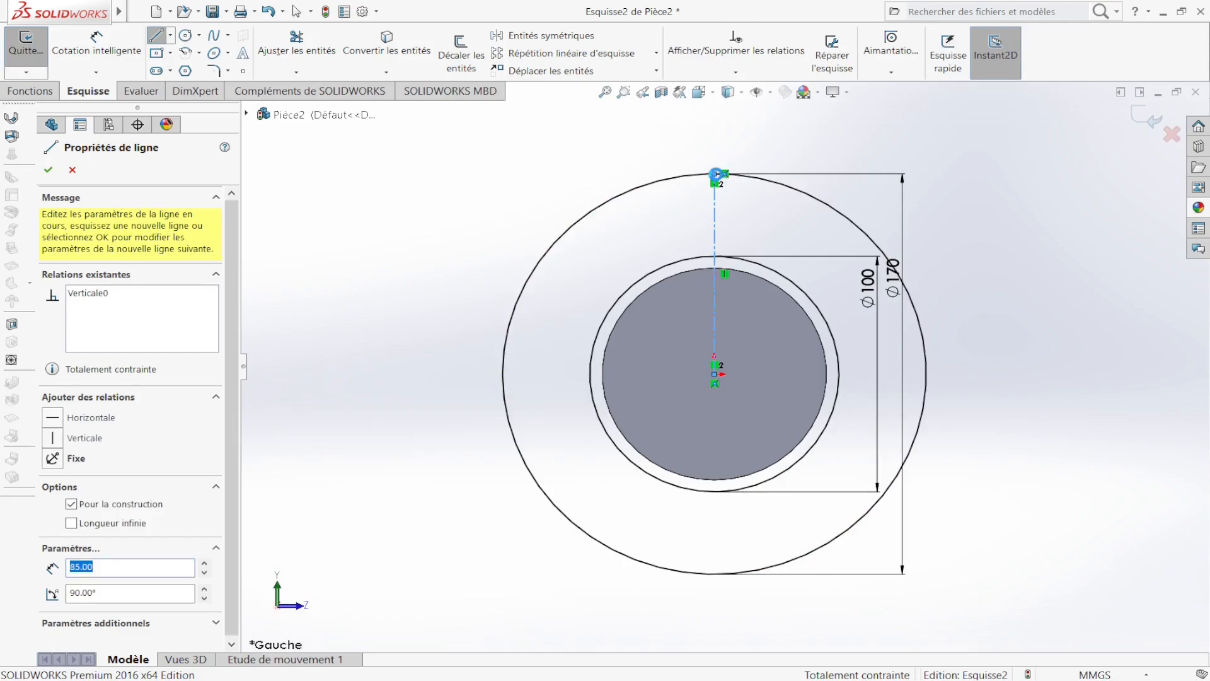
{"action": "key", "text": "Escape"}
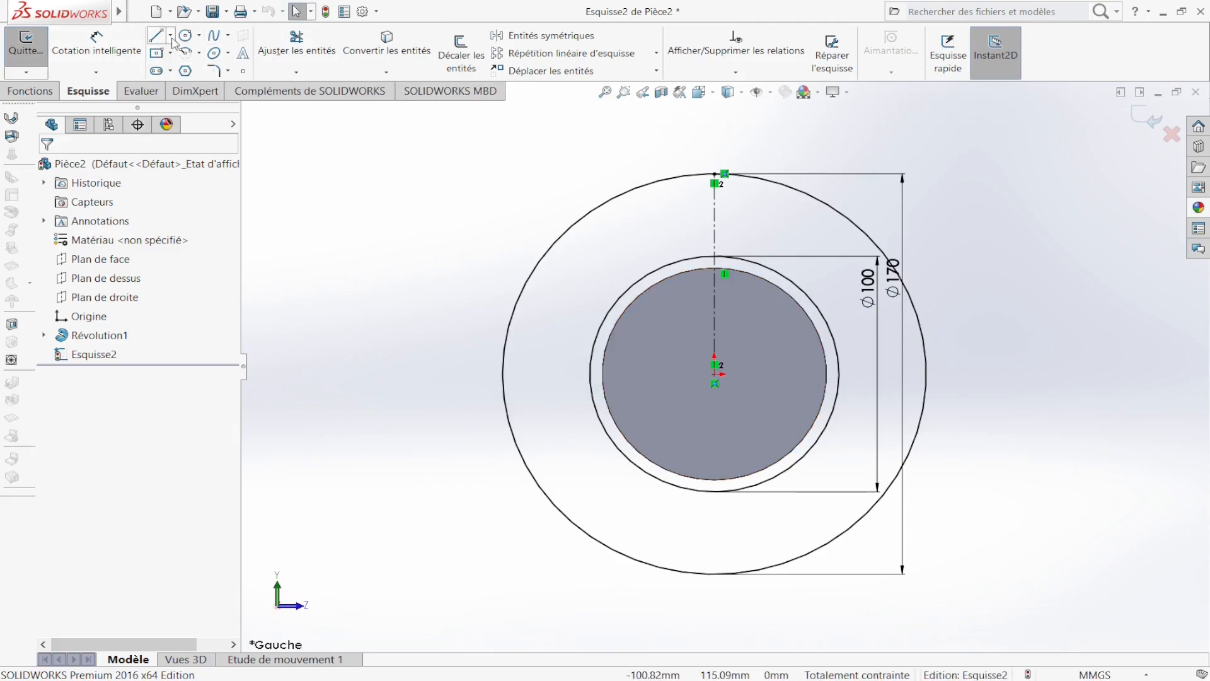
Draw a three-point arc of about 64.5 mm radius from the outer circle to the inner circle, just left of the centreline.
{"action": "left_click", "coordinate": [200, 57]}
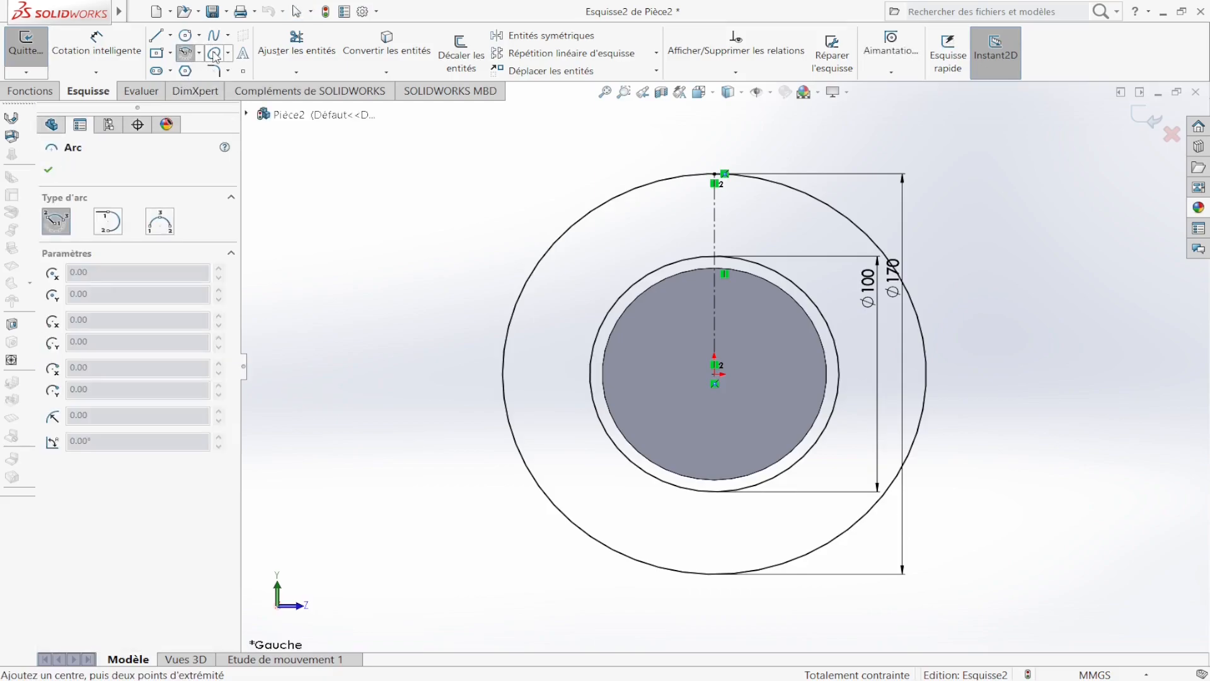
{"action": "left_click", "coordinate": [201, 57]}
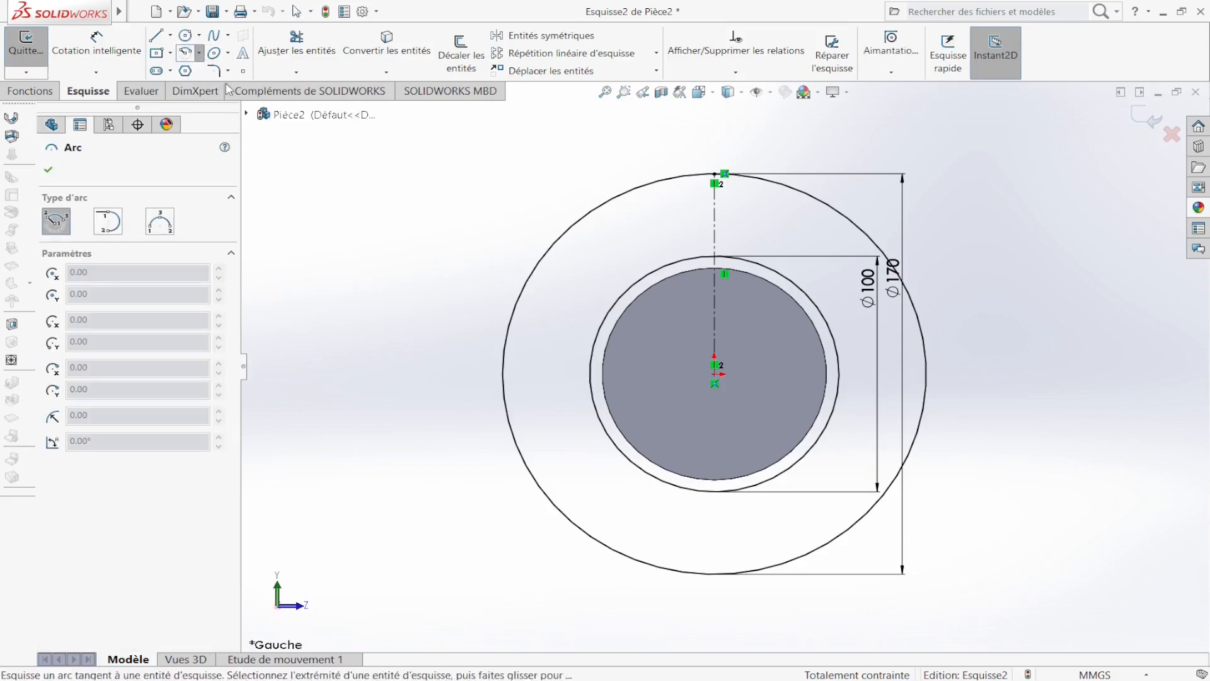
{"action": "left_click", "coordinate": [258, 111]}
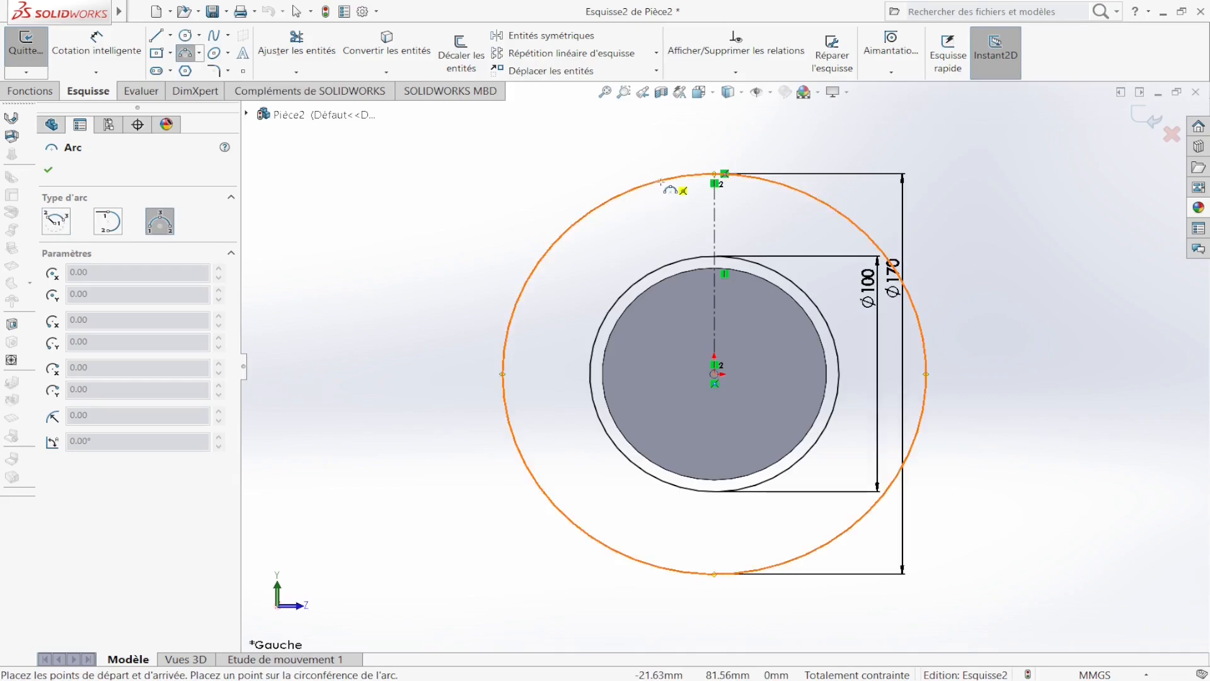
{"action": "left_click", "coordinate": [686, 180]}
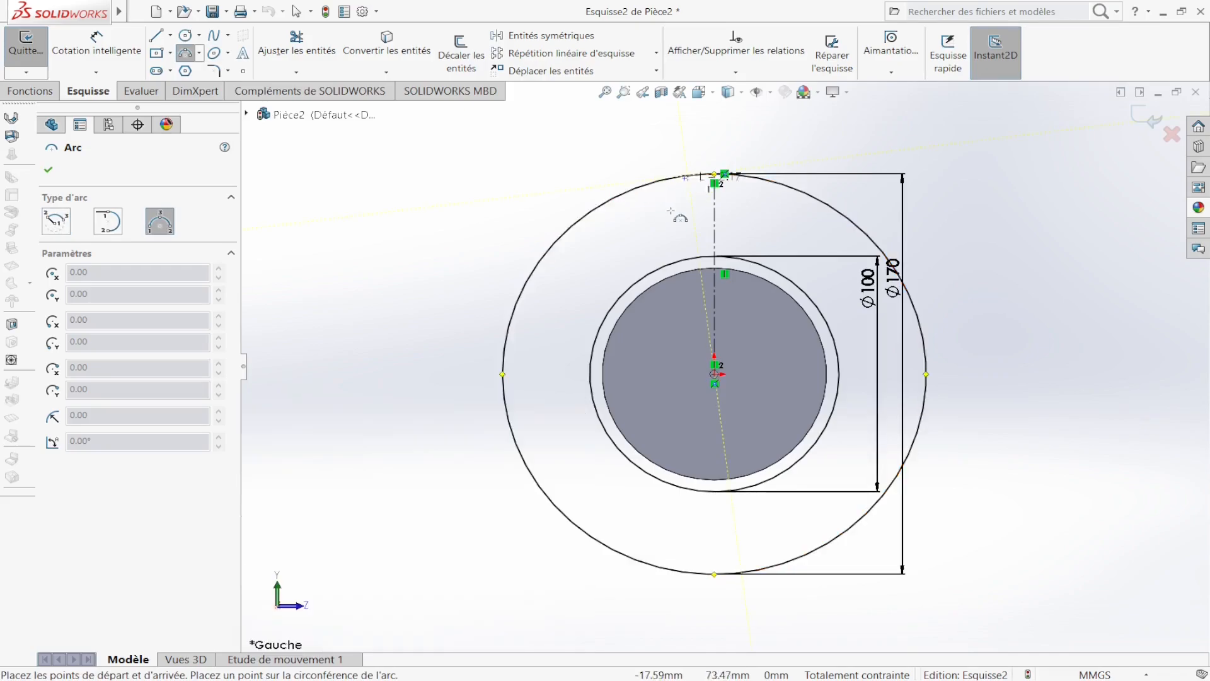
{"action": "left_click", "coordinate": [658, 266]}
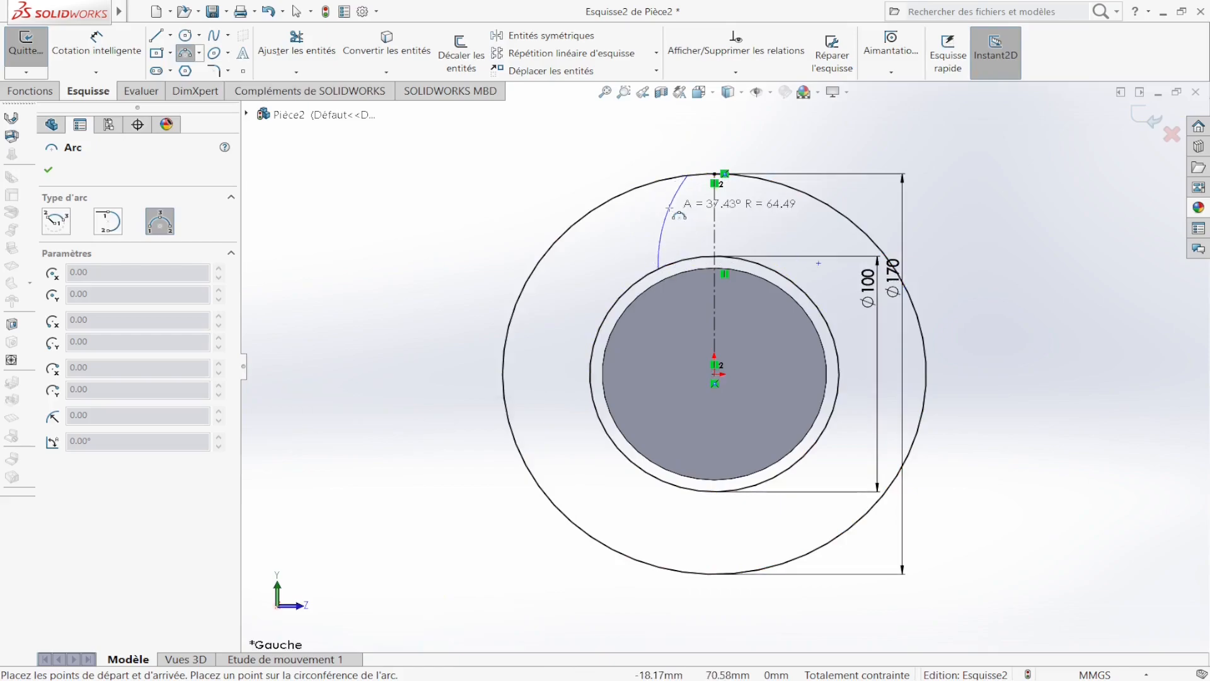
{"action": "left_click", "coordinate": [665, 217]}
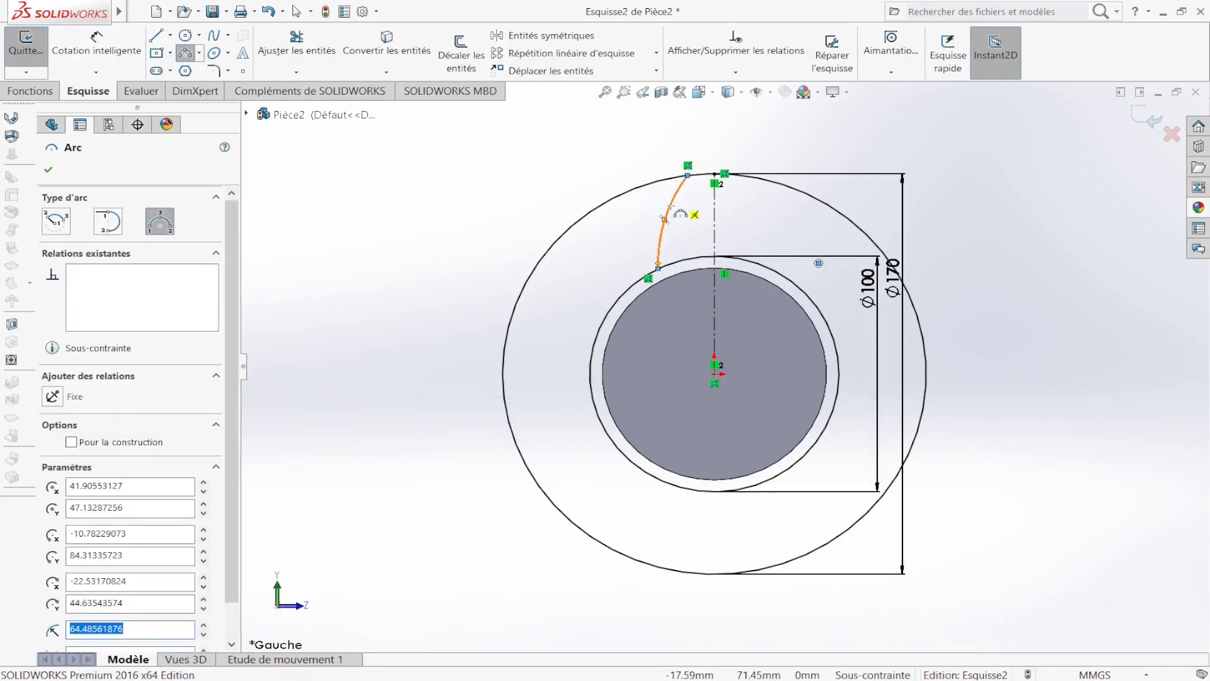
Dimension the arc's radius to 65 mm.
{"action": "left_click", "coordinate": [96, 44]}
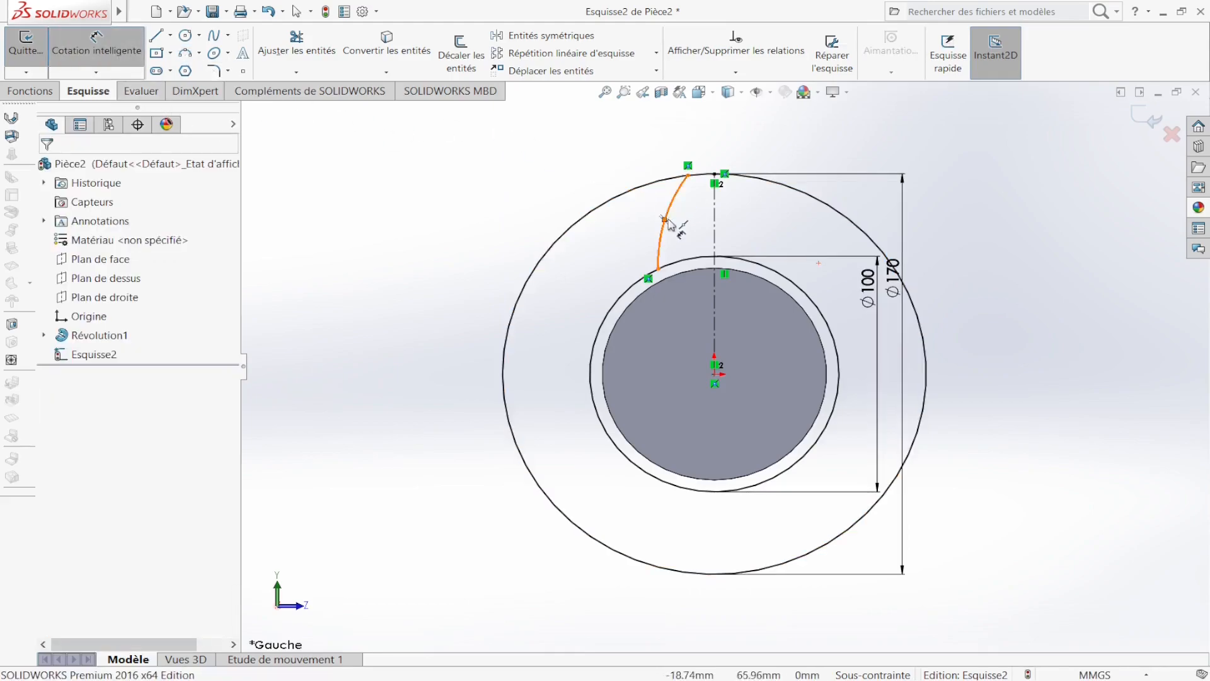
{"action": "left_click", "coordinate": [671, 210]}
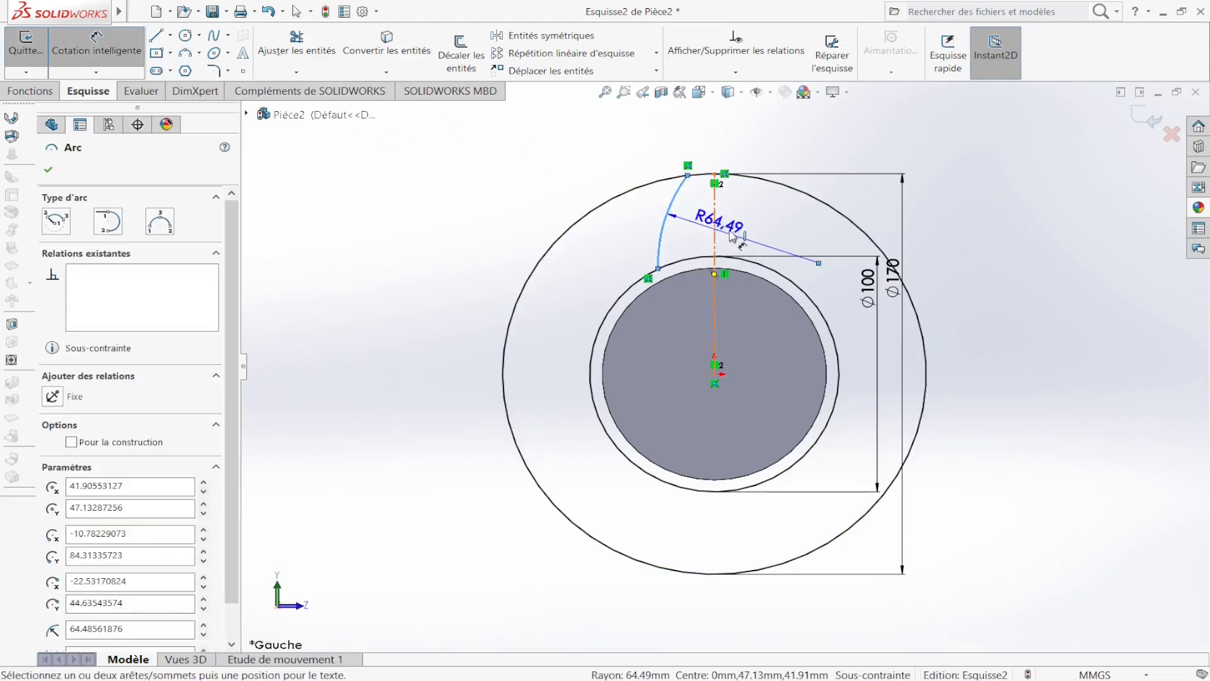
{"action": "left_click", "coordinate": [744, 240]}
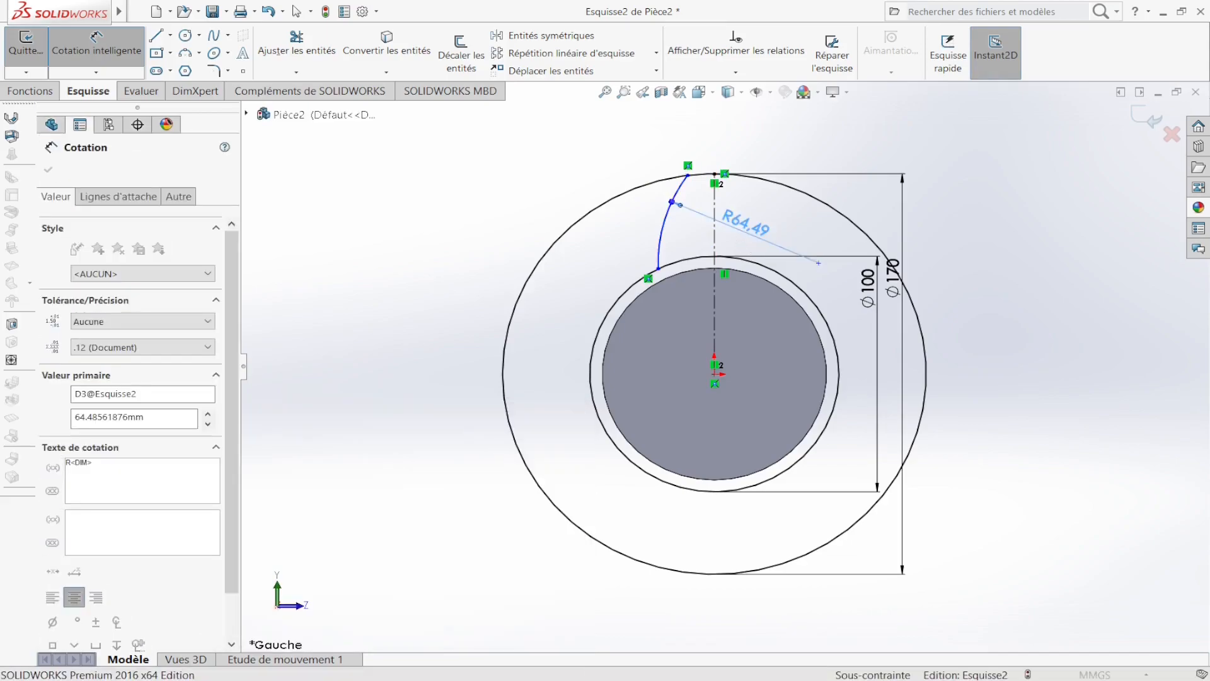
{"action": "type", "text": "65"}
{"action": "key", "text": "Return"}
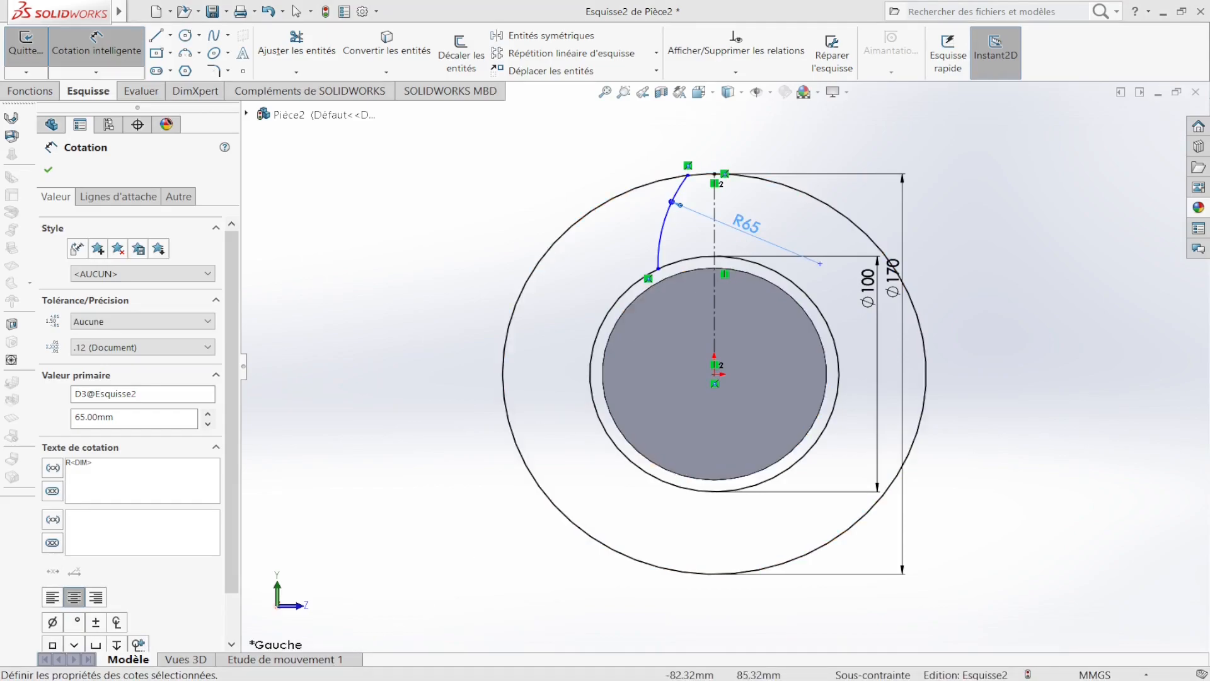
{"action": "key", "text": "Escape"}
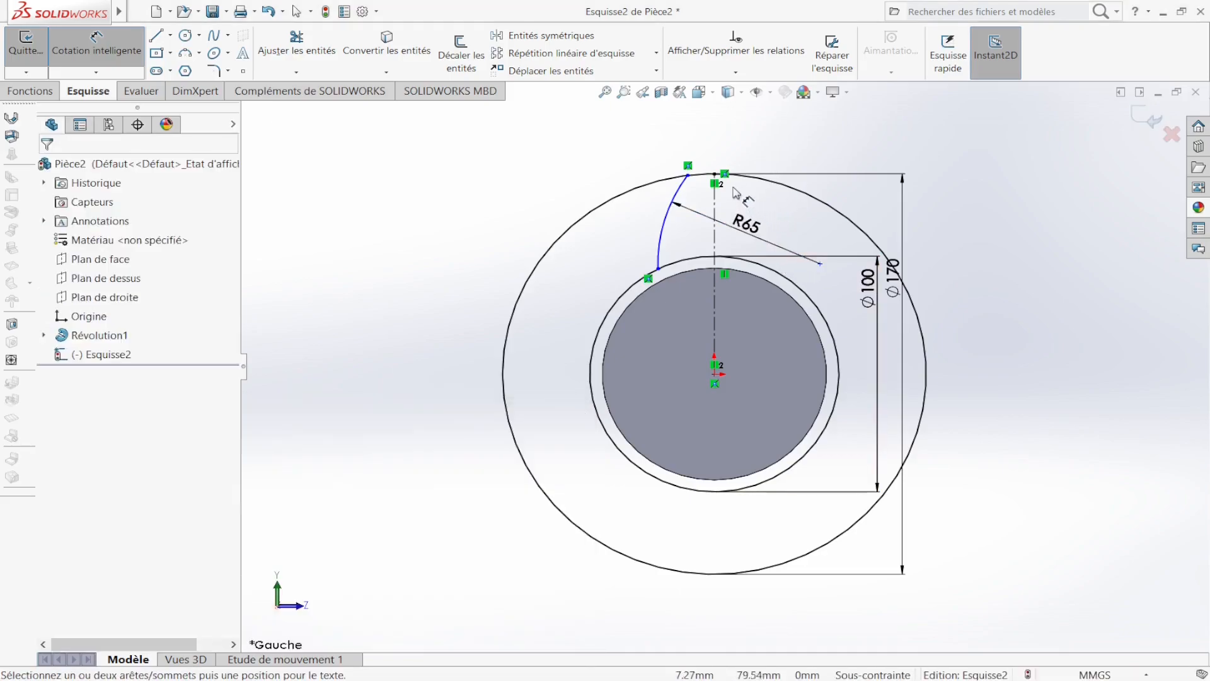
Dimension the horizontal distance from the arc's upper endpoint to the vertical construction line to 6 mm.
{"action": "left_click", "coordinate": [688, 166]}
{"action": "left_click", "coordinate": [712, 188]}
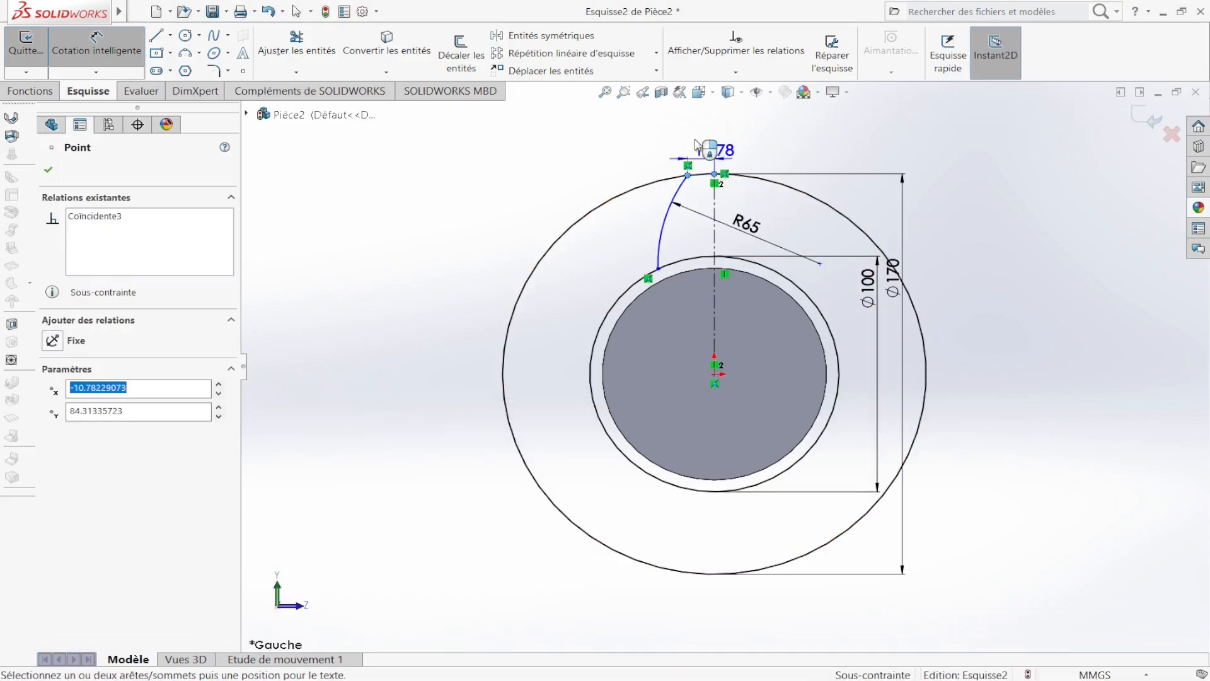
{"action": "left_click", "coordinate": [704, 135]}
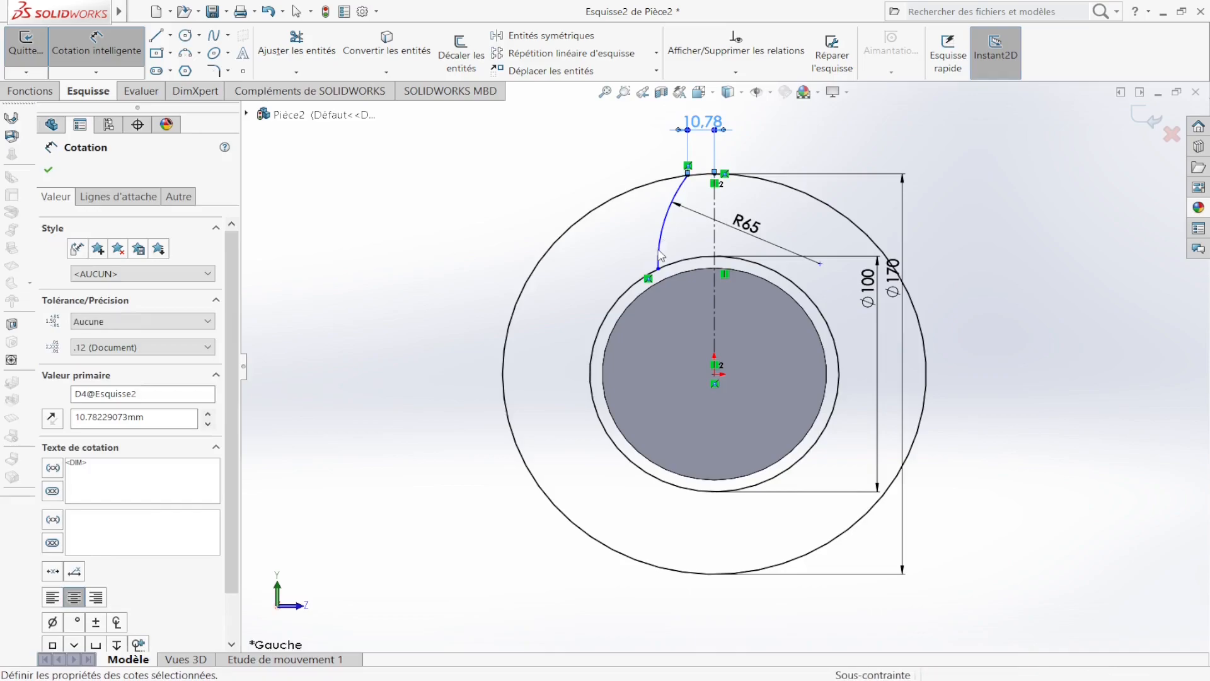
{"action": "type", "text": "6.00mm"}
{"action": "key", "text": "Return"}
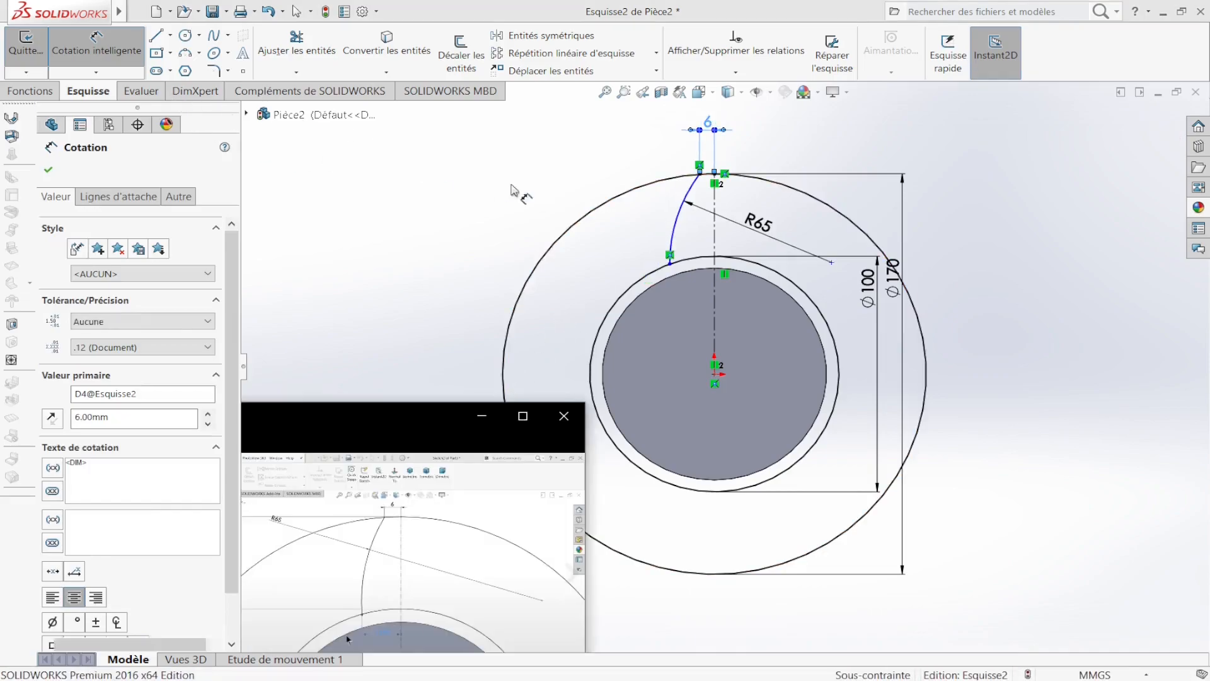
{"action": "key", "text": "Escape"}
Dimension the horizontal distance from the arc's lower endpoint to the vertical construction line to 15 mm.
{"action": "left_click", "coordinate": [715, 259]}
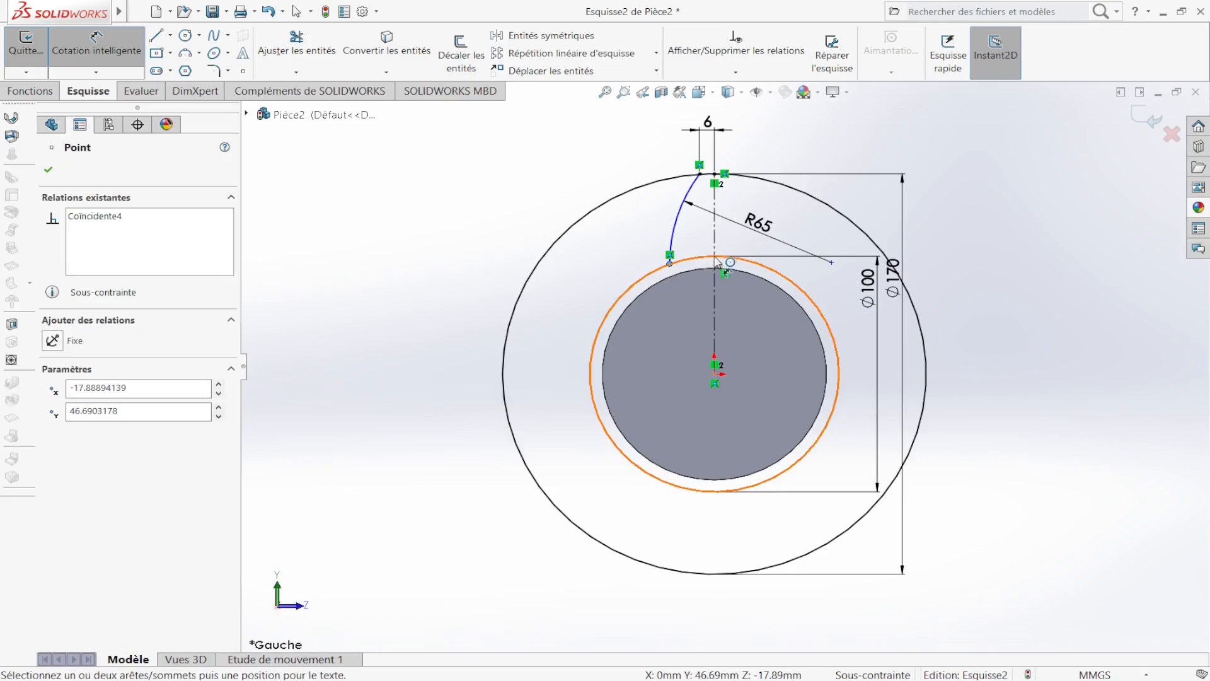
{"action": "left_click", "coordinate": [693, 281]}
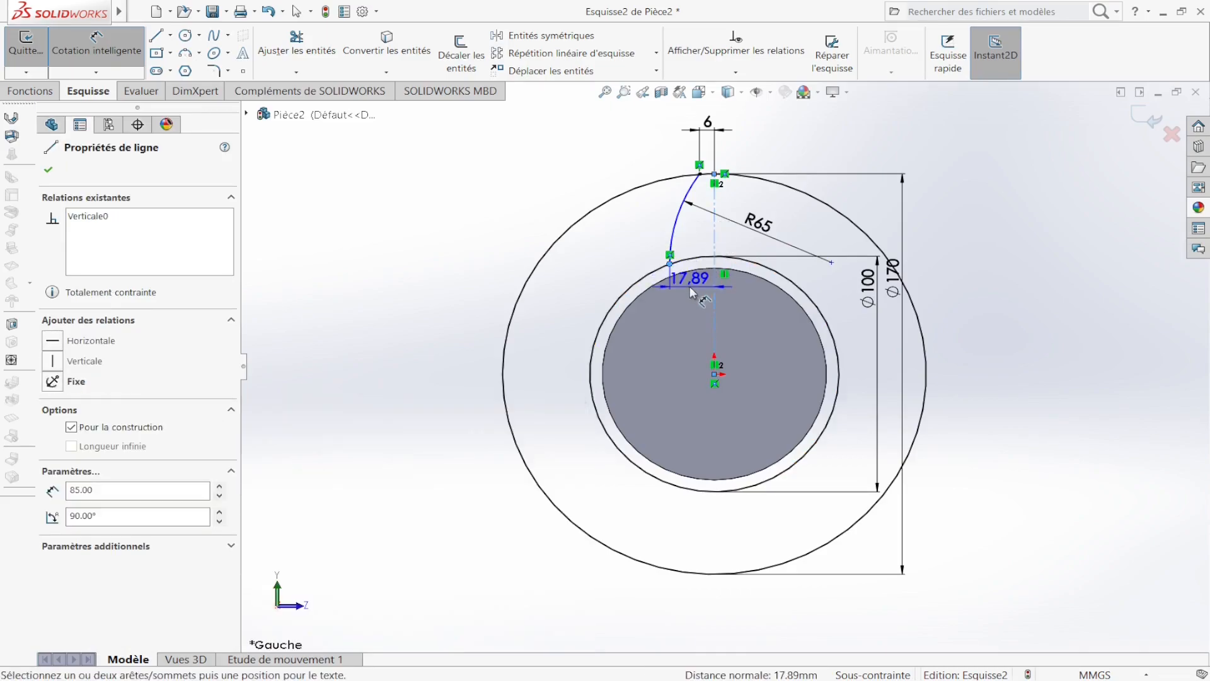
{"action": "left_click", "coordinate": [687, 296]}
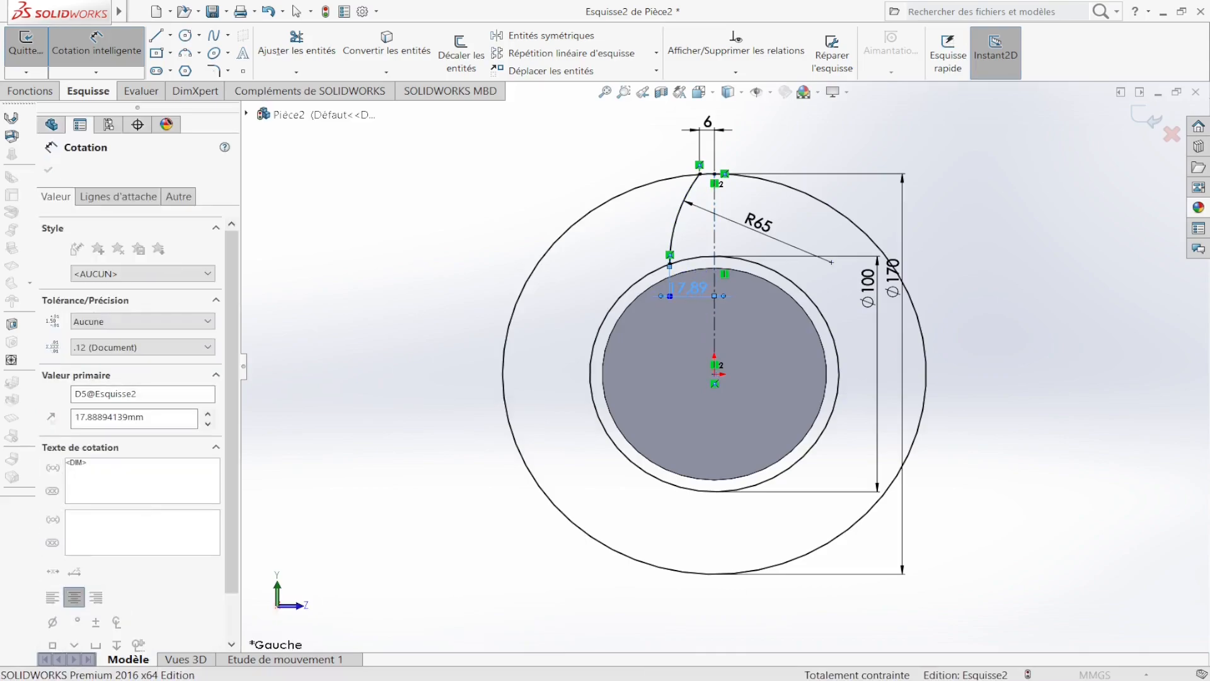
{"action": "type", "text": "15"}
{"action": "key", "text": "Return"}
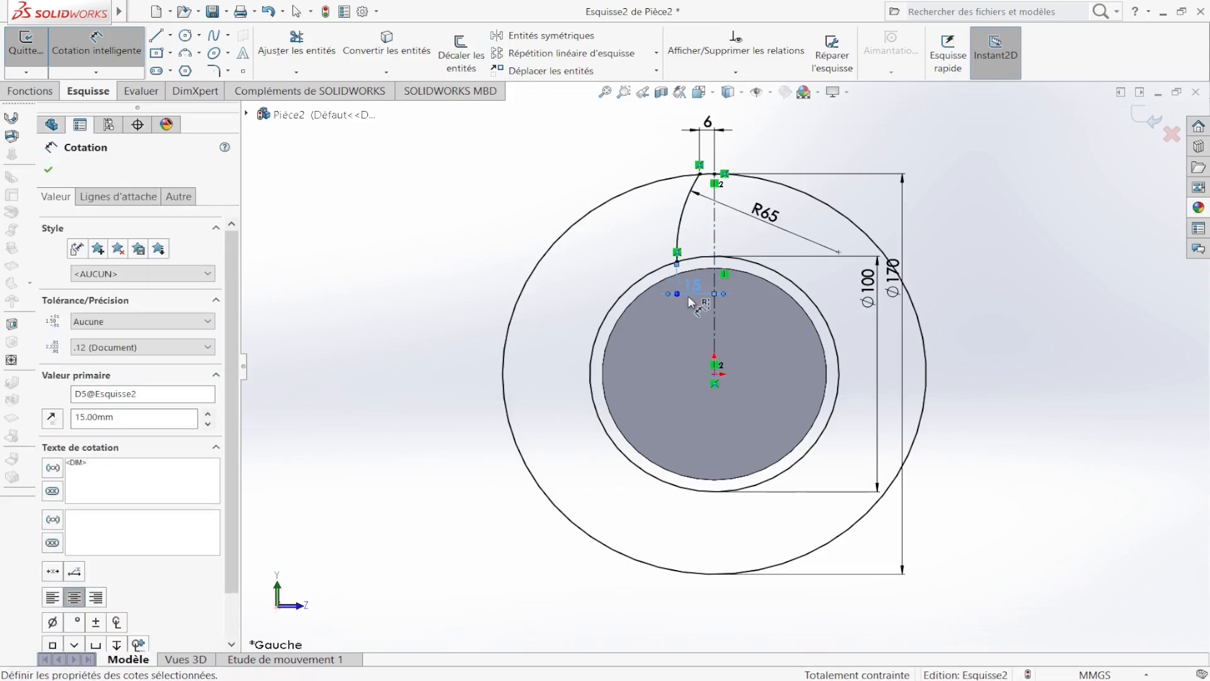
{"action": "left_click", "coordinate": [533, 233]}
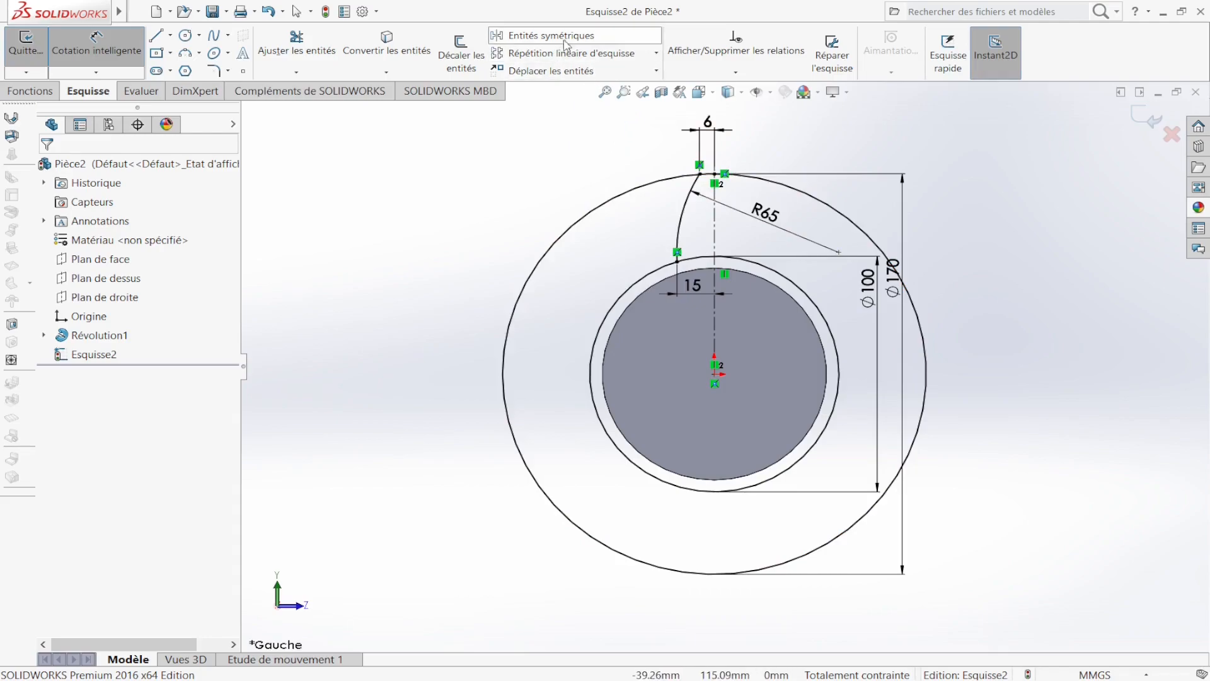
Mirror the 65 mm radius arc about the vertical construction line and trim the outer circle to the short piece between both arcs.
{"action": "left_click", "coordinate": [545, 36]}
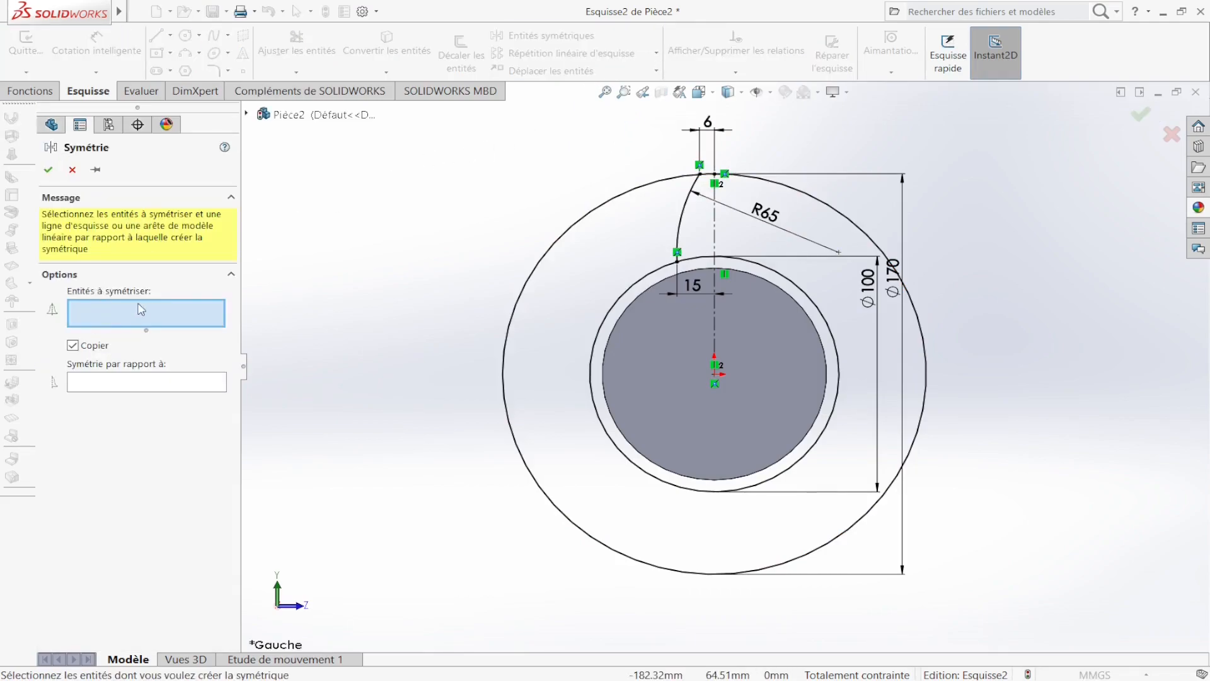
{"action": "left_click", "coordinate": [686, 219]}
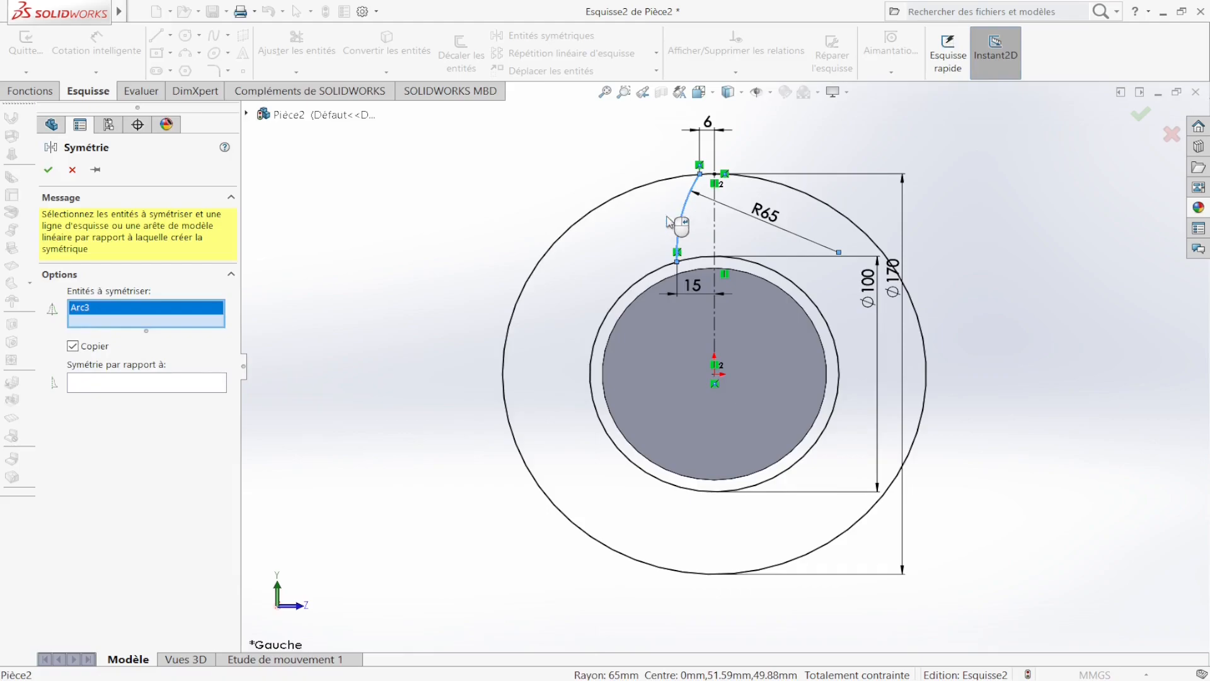
{"action": "left_click", "coordinate": [145, 385]}
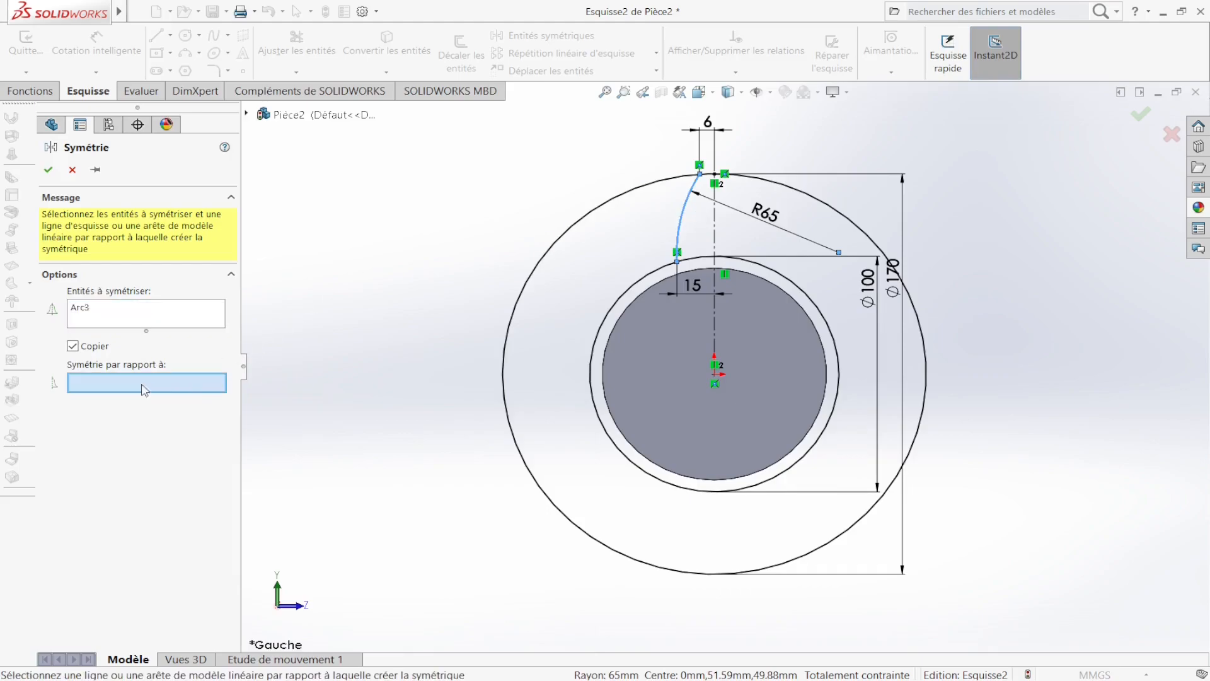
{"action": "left_click", "coordinate": [714, 238]}
{"action": "left_click", "coordinate": [1141, 114]}
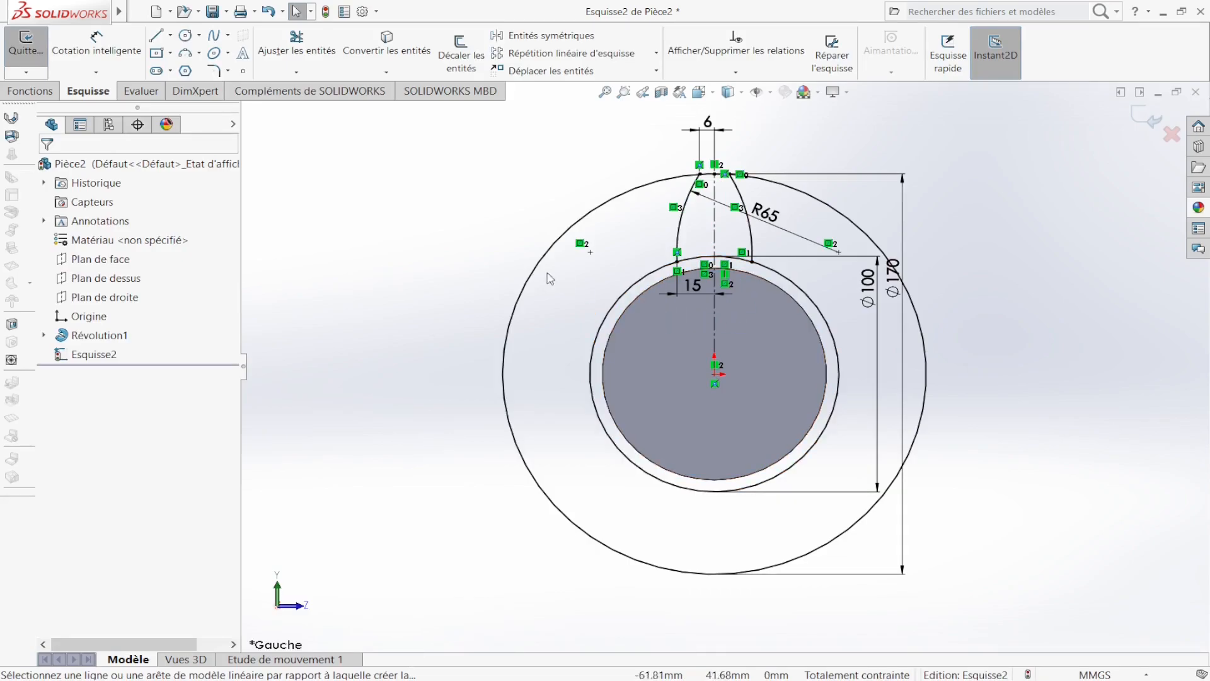
{"action": "left_click", "coordinate": [309, 55]}
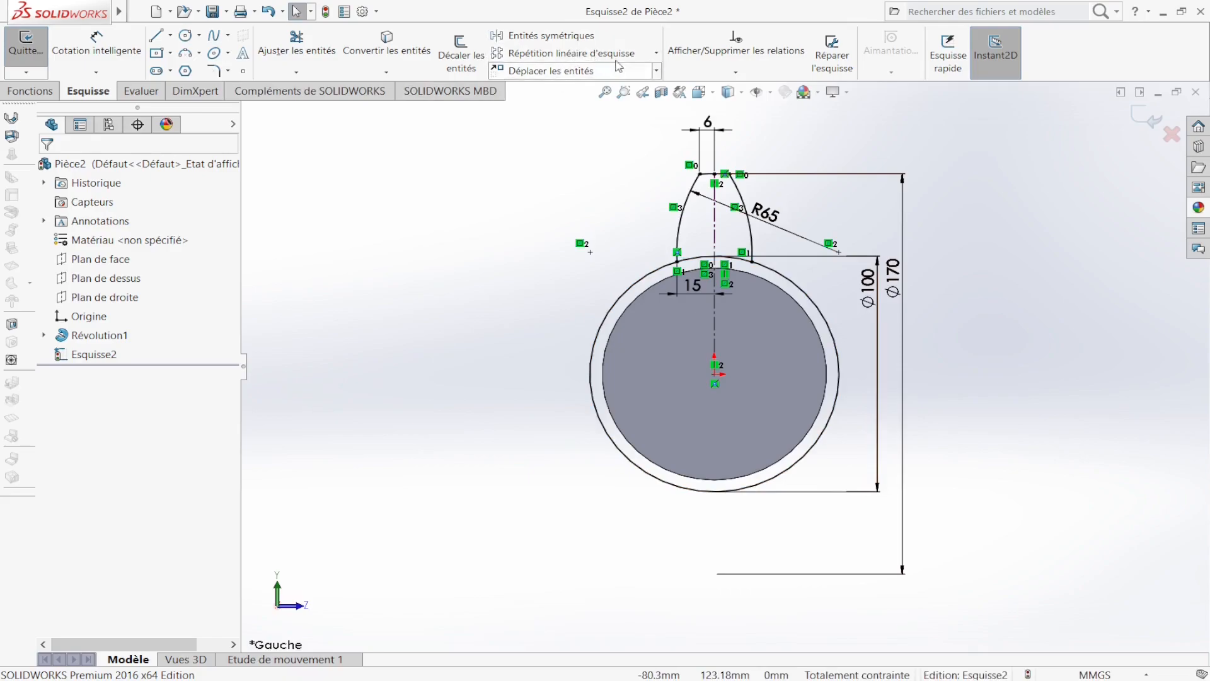
Circular-pattern the blade's two side arcs and tip arc, together with the inner circle, about the origin with 8 equally spaced instances over 360°.
{"action": "left_click", "coordinate": [653, 59]}
{"action": "left_click", "coordinate": [572, 93]}
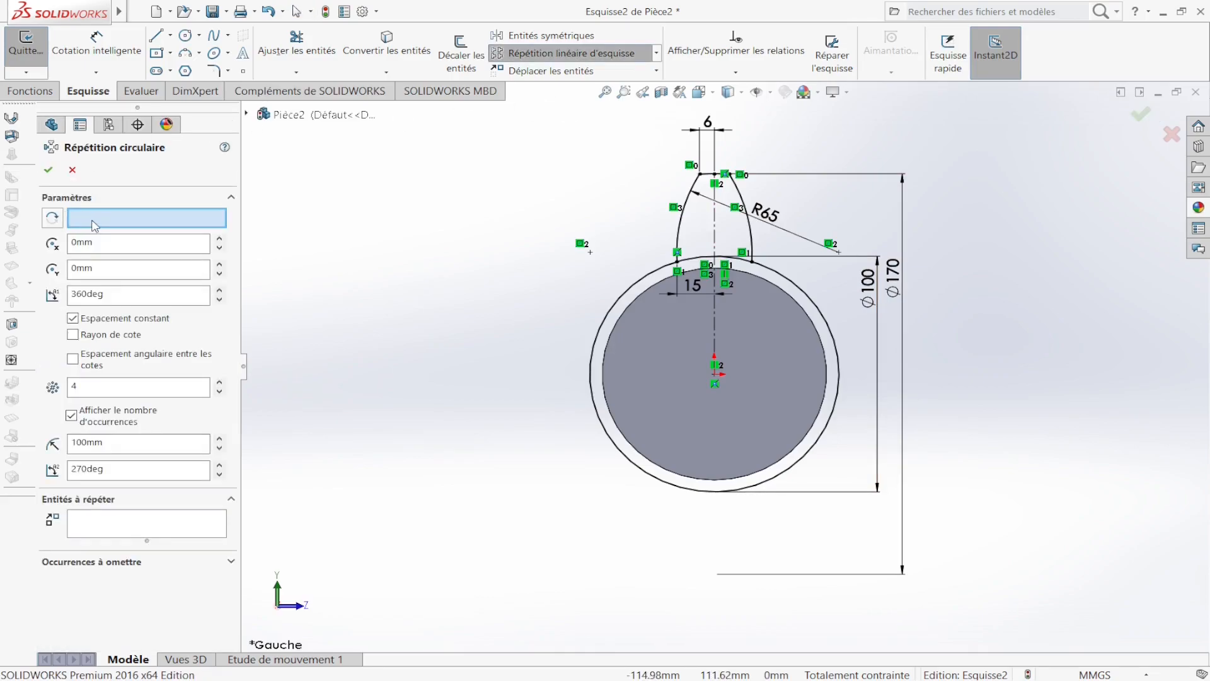
{"action": "left_click", "coordinate": [92, 222]}
{"action": "left_click", "coordinate": [618, 304]}
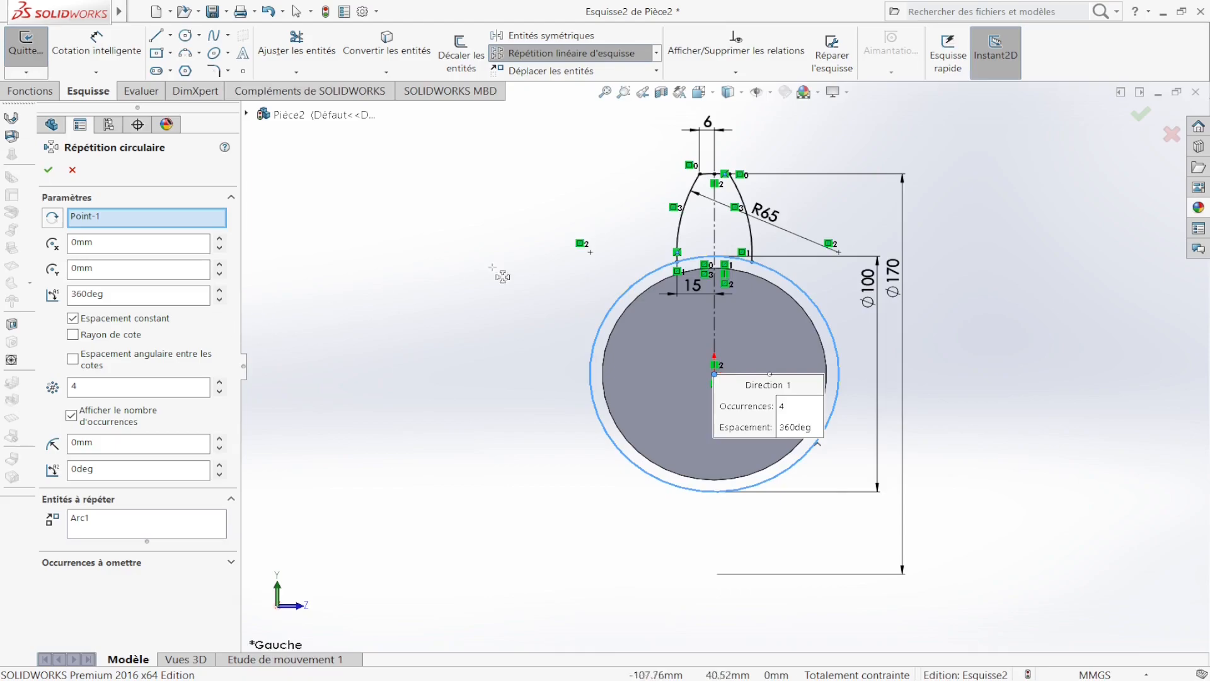
{"action": "left_click", "coordinate": [742, 200]}
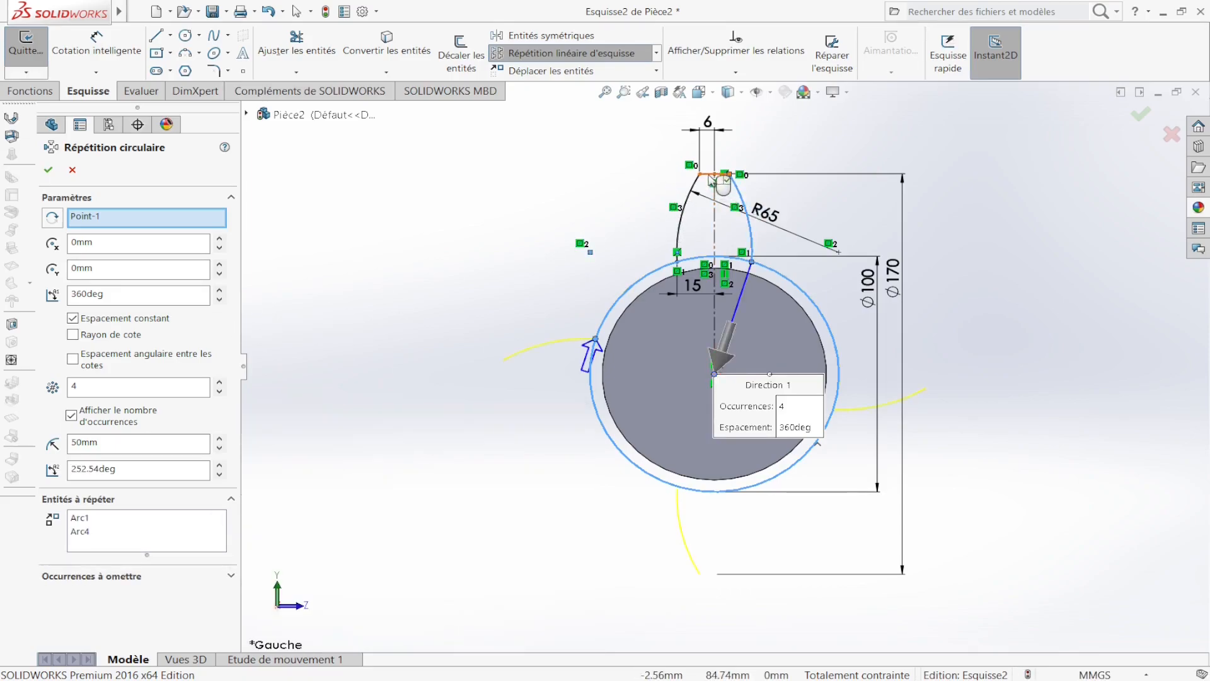
{"action": "left_click", "coordinate": [711, 178]}
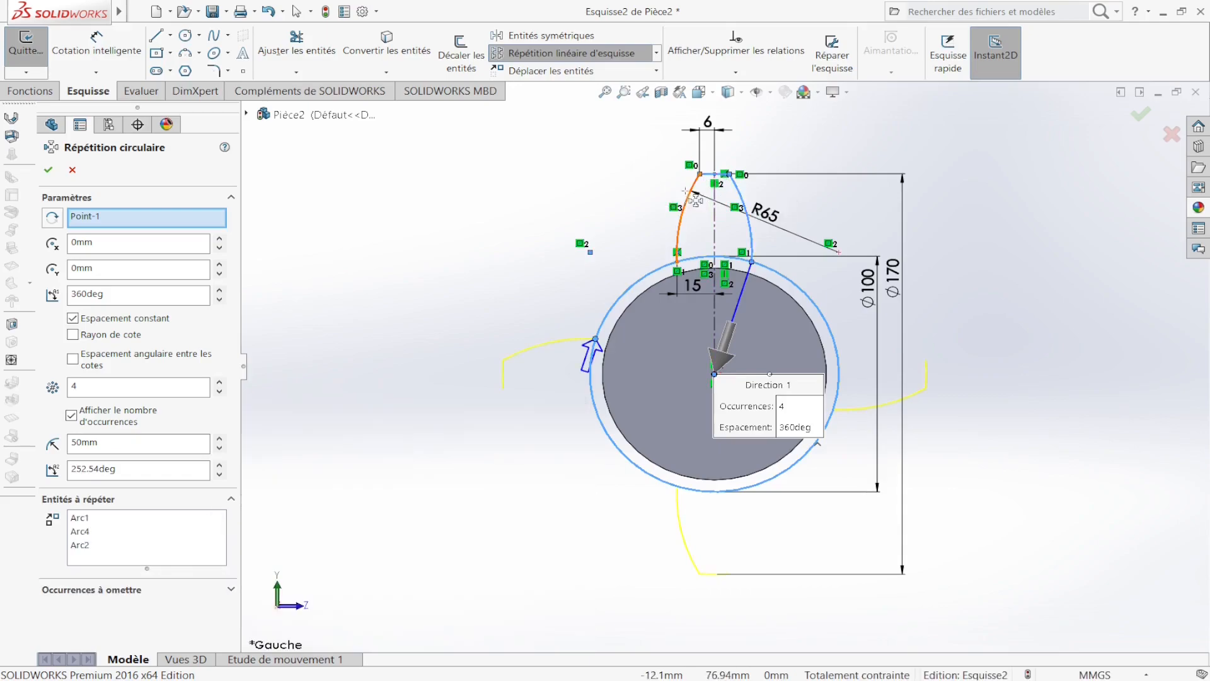
{"action": "left_click", "coordinate": [695, 186]}
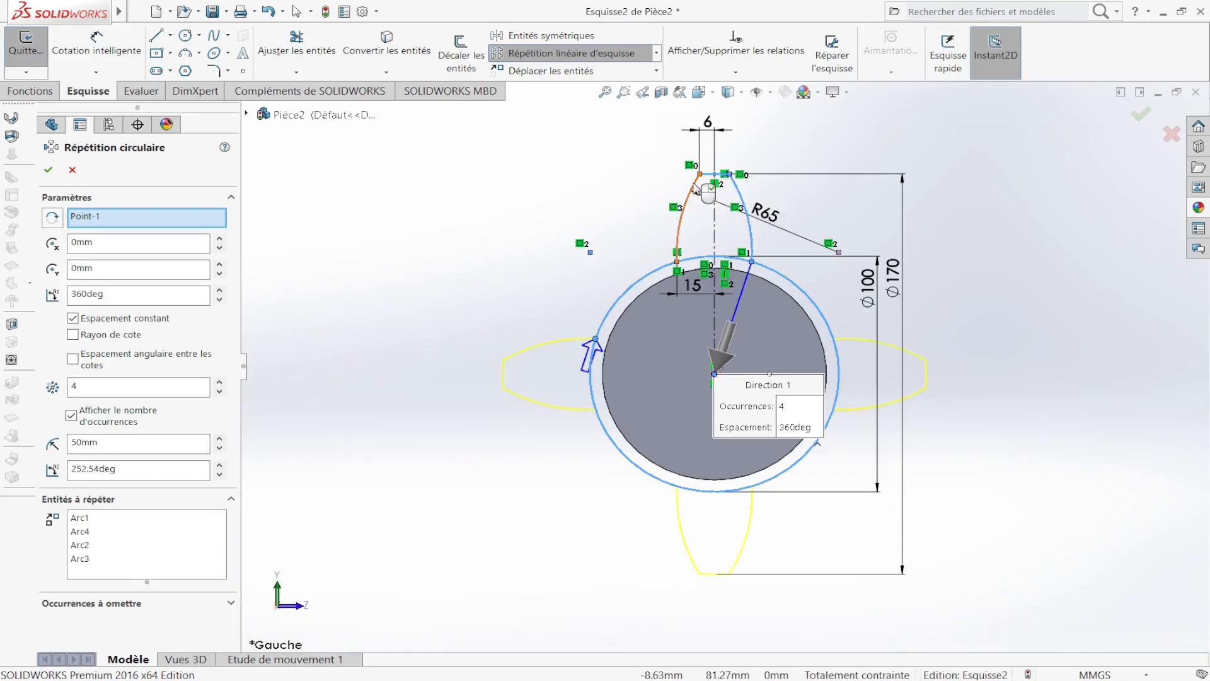
{"action": "left_click", "coordinate": [220, 382]}
{"action": "left_click", "coordinate": [220, 382]}
{"action": "left_click", "coordinate": [220, 382]}
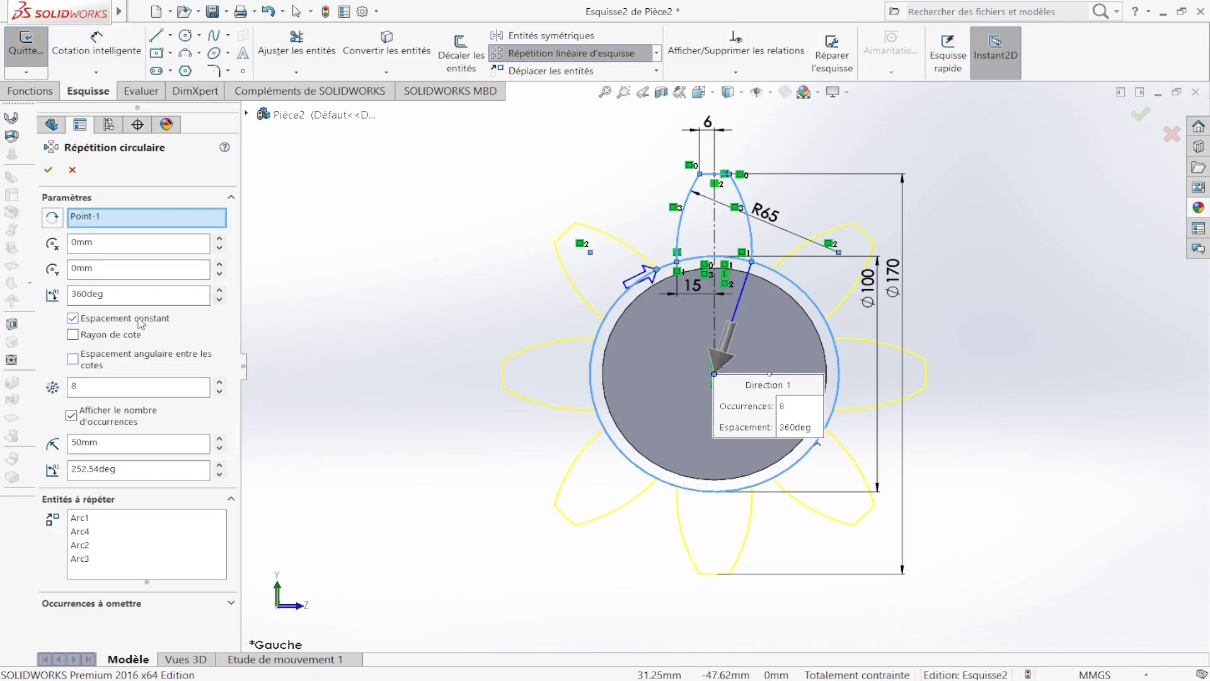
{"action": "left_click", "coordinate": [50, 172]}
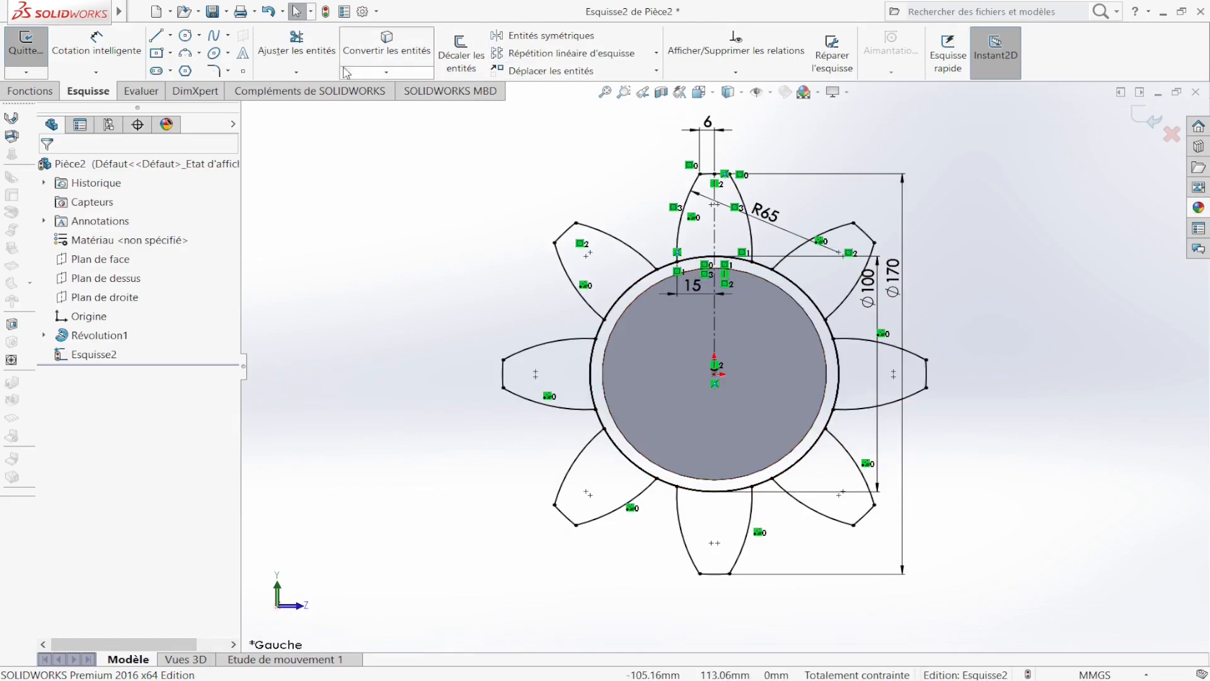
Power-trim the inner circle segments across the base of every blade, leaving one continuous outline of eight blades.
{"action": "left_click", "coordinate": [298, 45]}
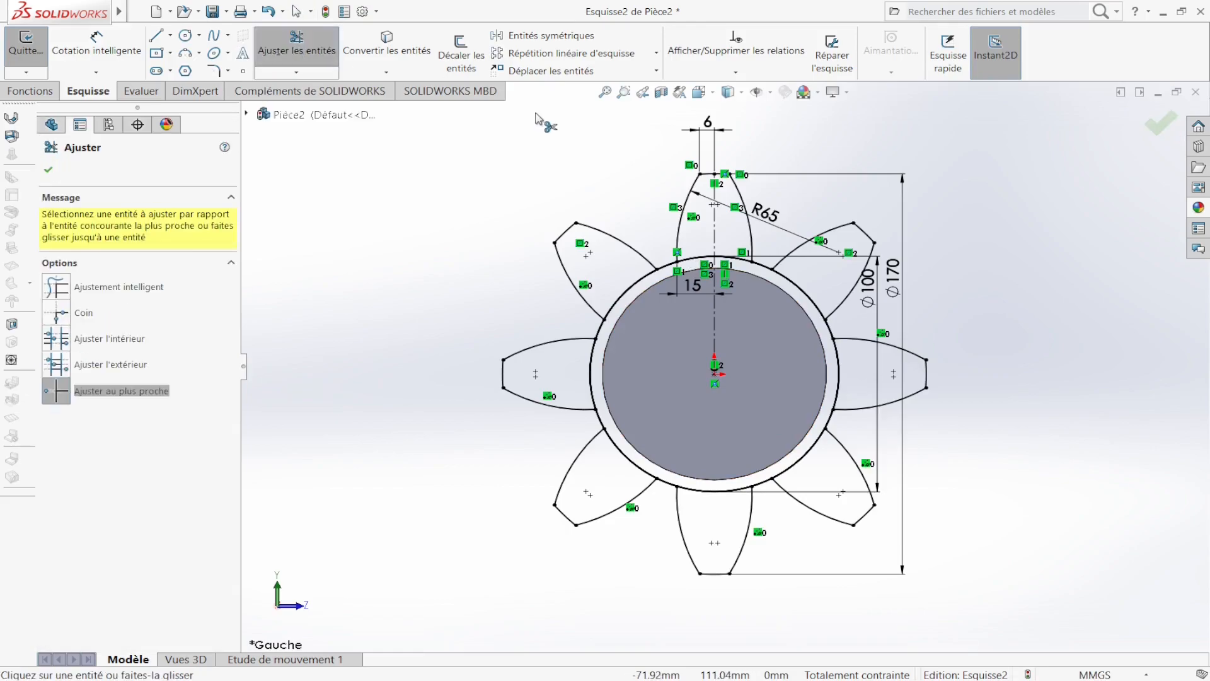
{"action": "left_click", "coordinate": [46, 334]}
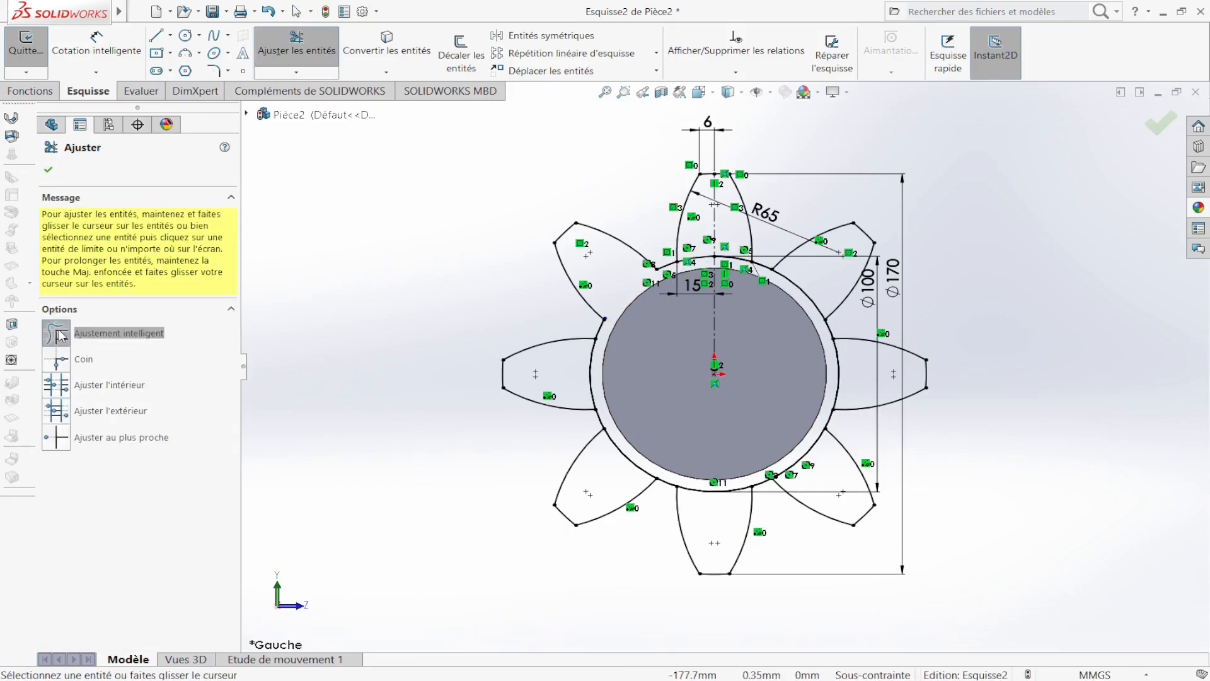
{"action": "mouse_move", "coordinate": [739, 249]}
{"action": "left_mouse_down"}
{"action": "mouse_move", "coordinate": [737, 260]}
{"action": "mouse_move", "coordinate": [833, 313]}
{"action": "mouse_move", "coordinate": [847, 360]}
{"action": "mouse_move", "coordinate": [838, 386]}
{"action": "left_mouse_up"}
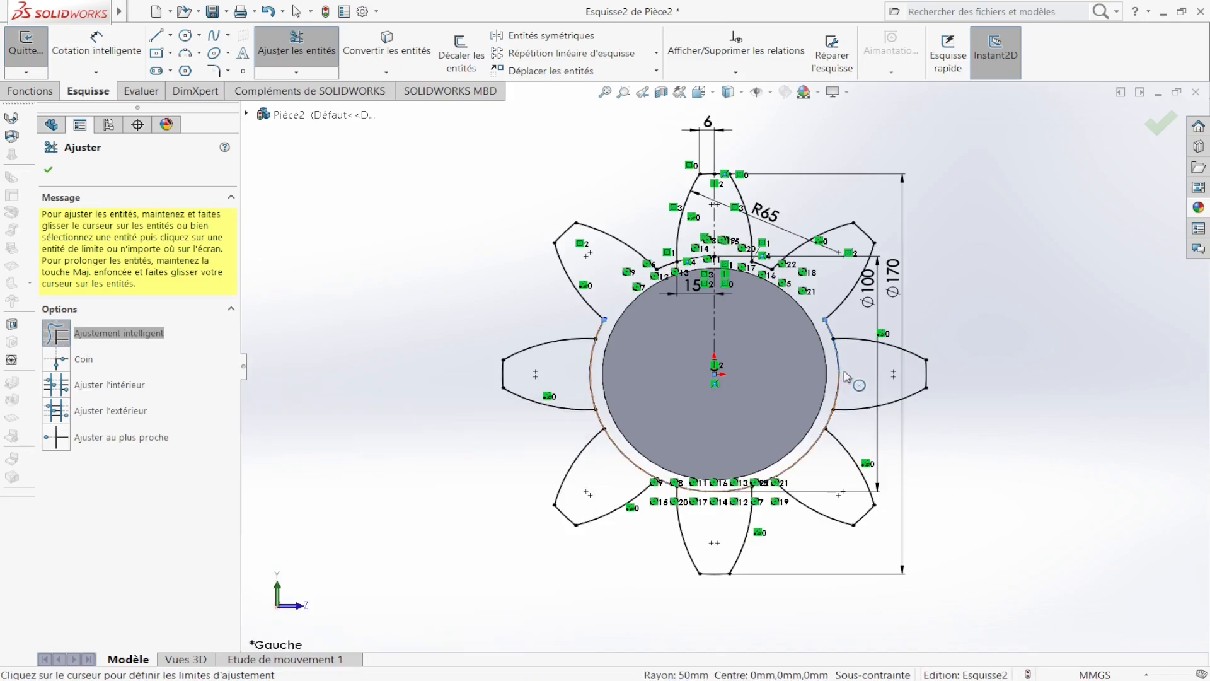
{"action": "left_click", "coordinate": [827, 379]}
{"action": "left_click_drag", "start_coordinate": [862, 377], "coordinate": [816, 389]}
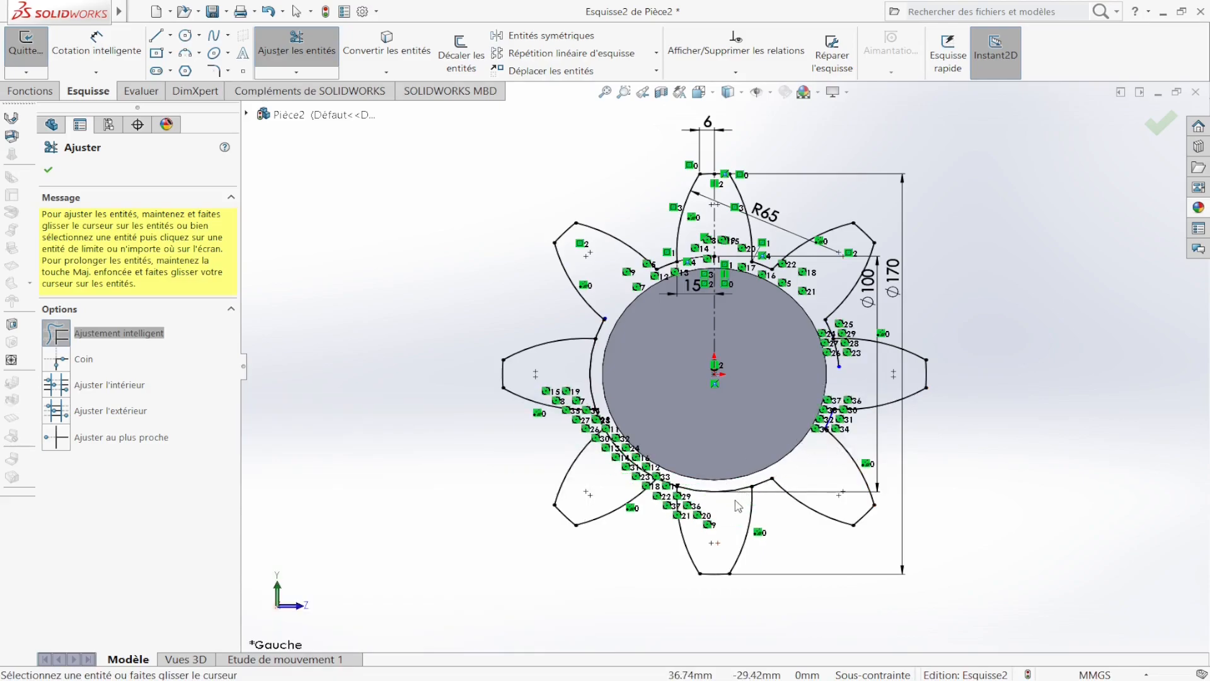
{"action": "mouse_move", "coordinate": [679, 451]}
{"action": "left_mouse_down"}
{"action": "mouse_move", "coordinate": [700, 494]}
{"action": "mouse_move", "coordinate": [677, 442]}
{"action": "left_mouse_up"}
{"action": "left_click_drag", "start_coordinate": [536, 375], "coordinate": [645, 398]}
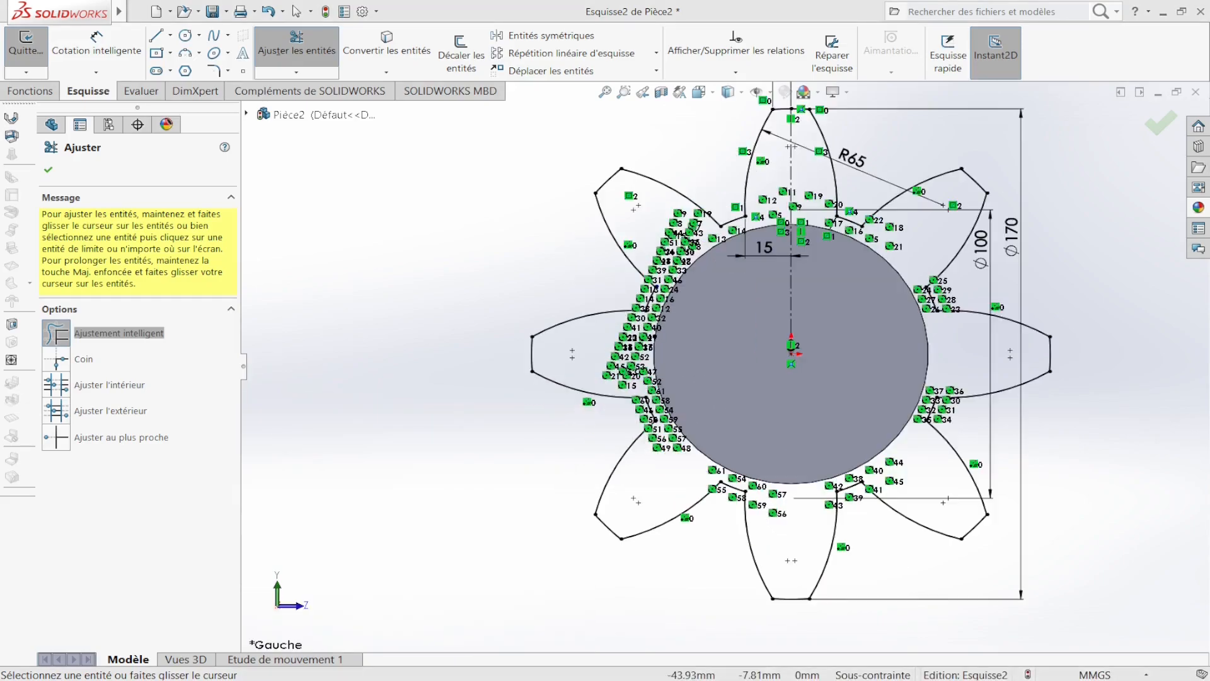
{"action": "scroll", "coordinate": [684, 382], "scroll_direction": "down", "scroll_amount": 3}
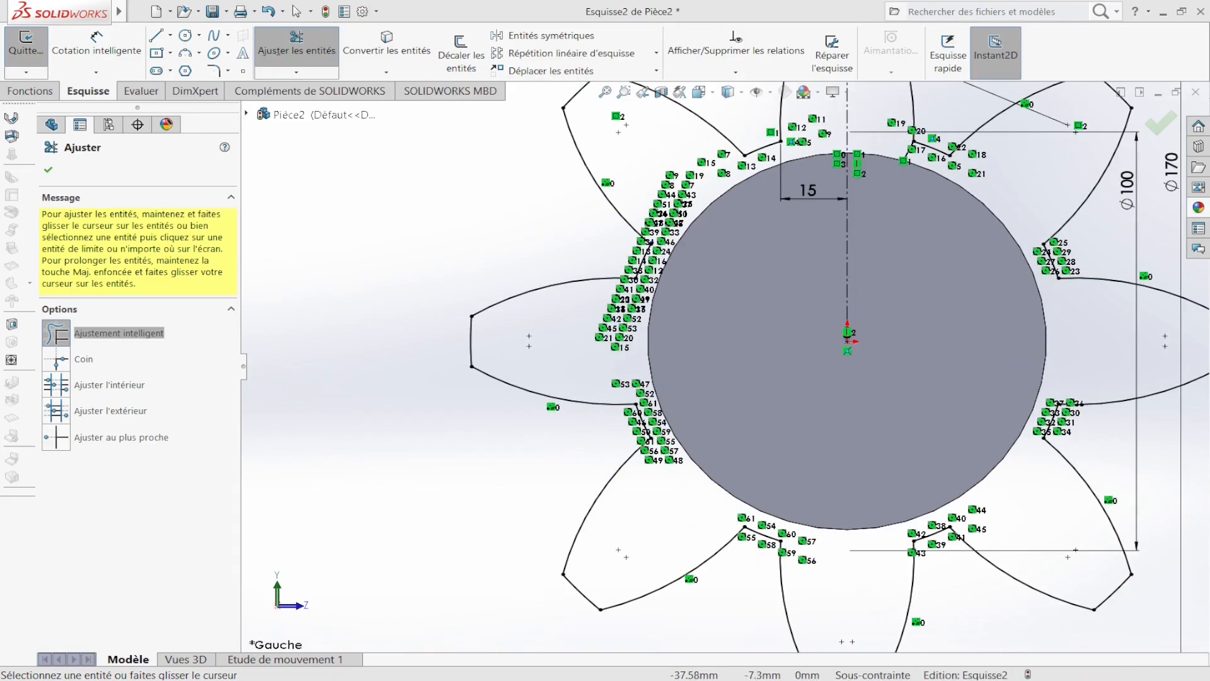
{"action": "scroll", "coordinate": [726, 348], "scroll_direction": "up", "scroll_amount": 3}
{"action": "scroll", "coordinate": [839, 308], "scroll_direction": "down", "scroll_amount": 2}
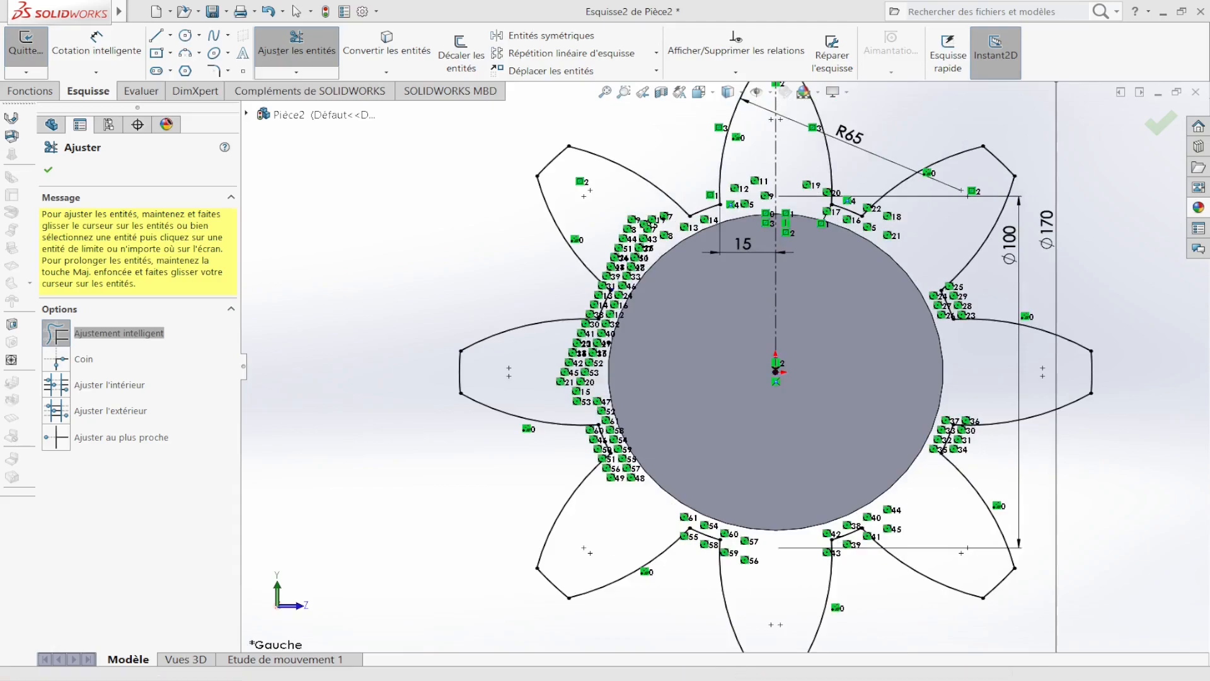
{"action": "left_click", "coordinate": [1161, 123]}
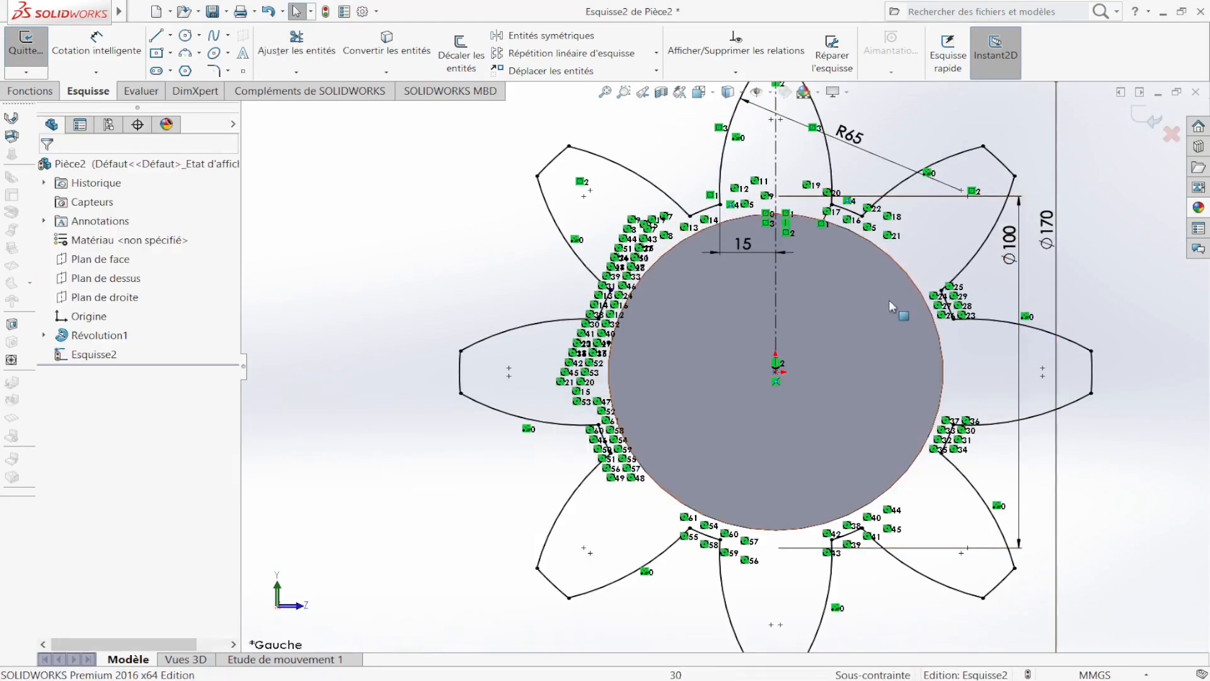
Exit the blade outline sketch and rebuild the part.
{"action": "scroll", "coordinate": [898, 312], "scroll_direction": "up", "scroll_amount": 2}
{"action": "mouse_move", "coordinate": [898, 312]}
{"action": "middle_mouse_down"}
{"action": "mouse_move", "coordinate": [809, 317]}
{"action": "mouse_move", "coordinate": [822, 313]}
{"action": "mouse_move", "coordinate": [810, 333]}
{"action": "middle_mouse_up"}
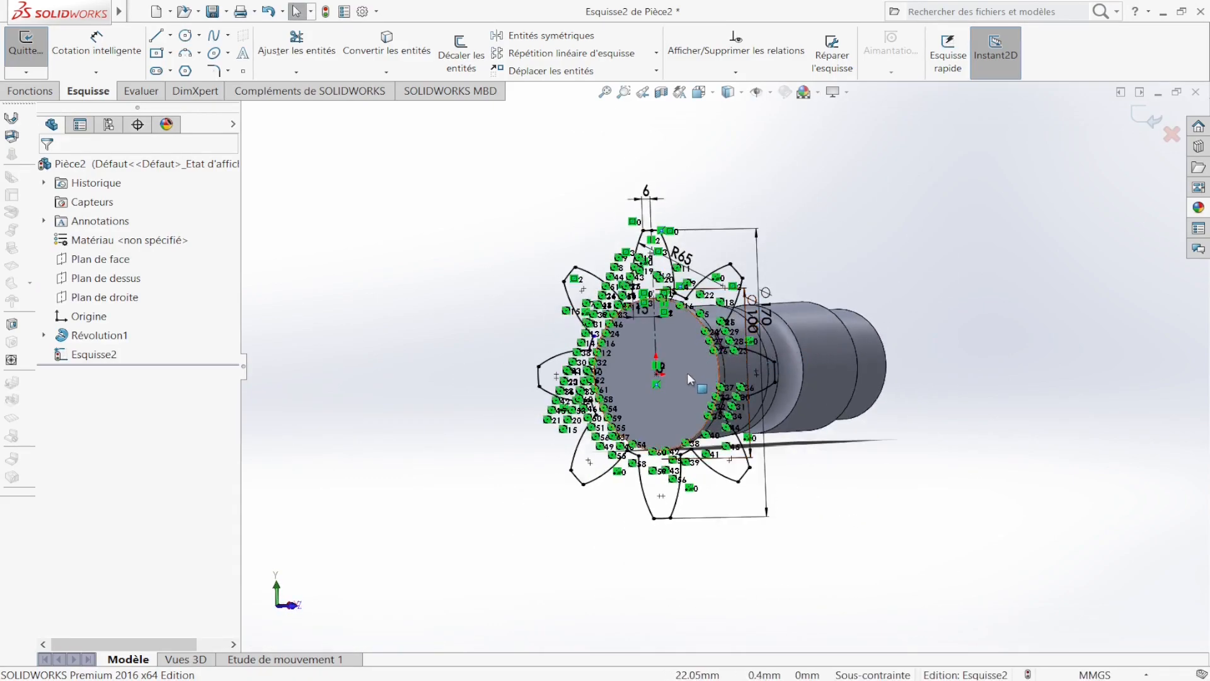
{"action": "key", "text": "ctrl+b"}
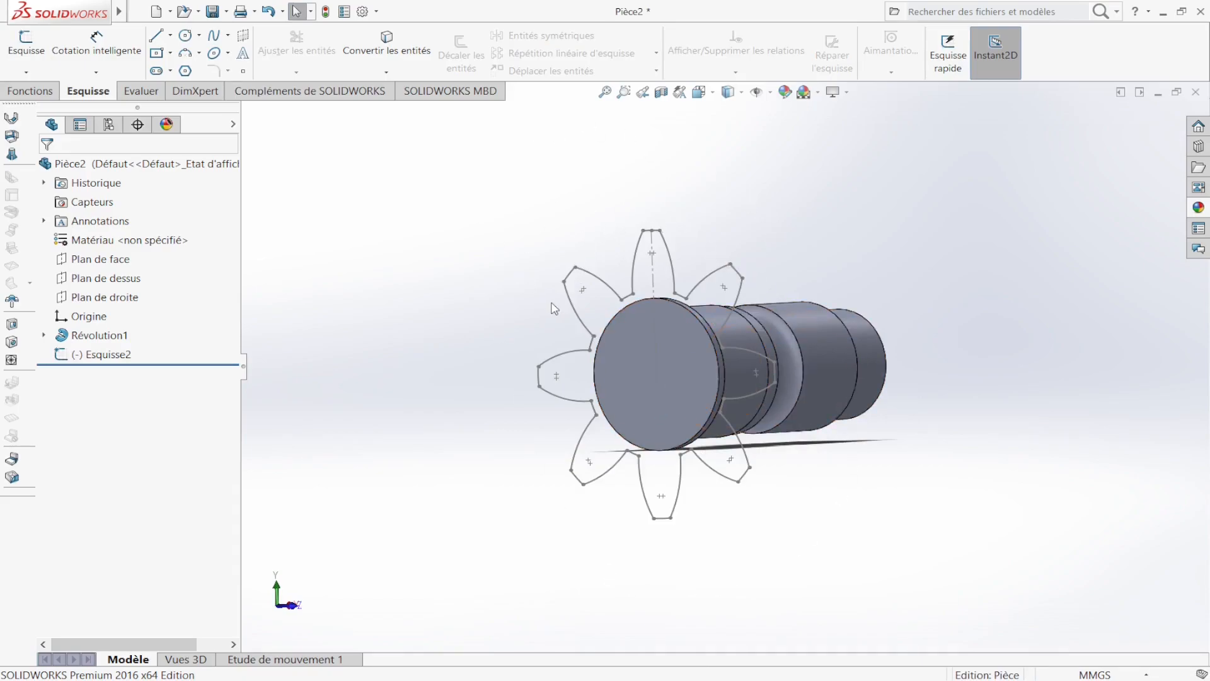
{"action": "left_click", "coordinate": [688, 369]}
{"action": "left_click", "coordinate": [800, 326]}
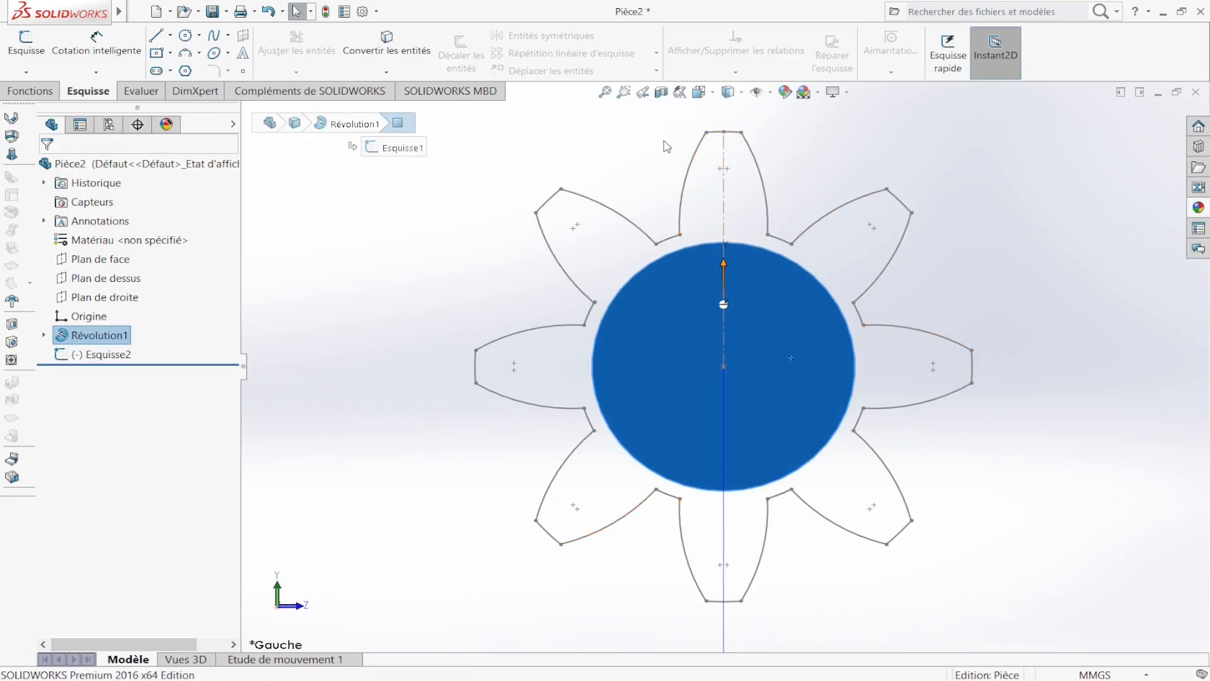
{"action": "left_click", "coordinate": [996, 248]}
{"action": "scroll", "coordinate": [938, 284], "scroll_direction": "up", "scroll_amount": 5}
{"action": "left_click", "coordinate": [690, 356]}
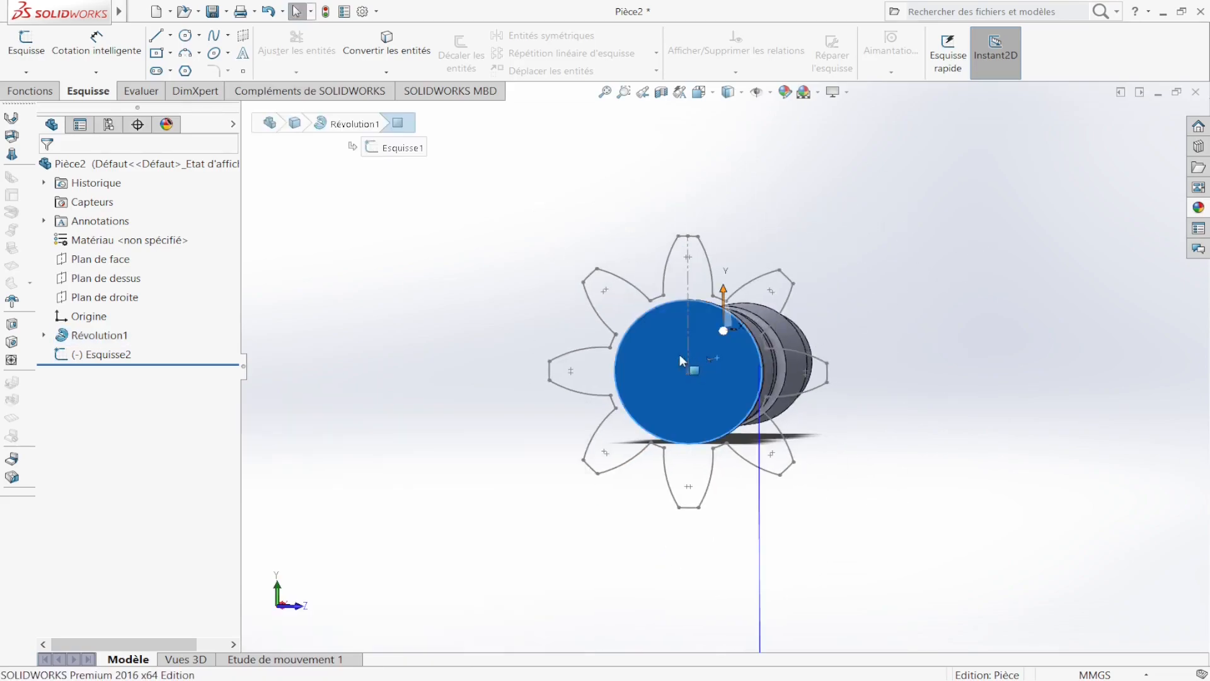
{"action": "left_click", "coordinate": [417, 251]}
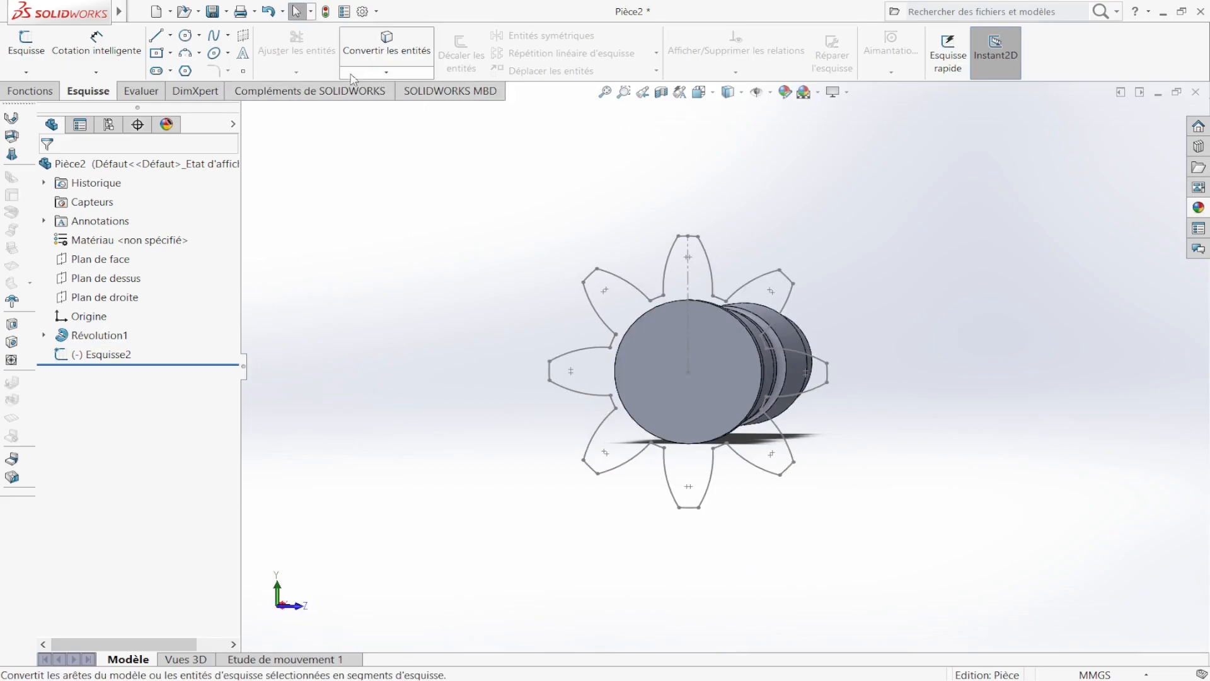
Create a reference plane offset 45 mm outward from the circular end face of the shaft's flanged end.
{"action": "left_click", "coordinate": [29, 91]}
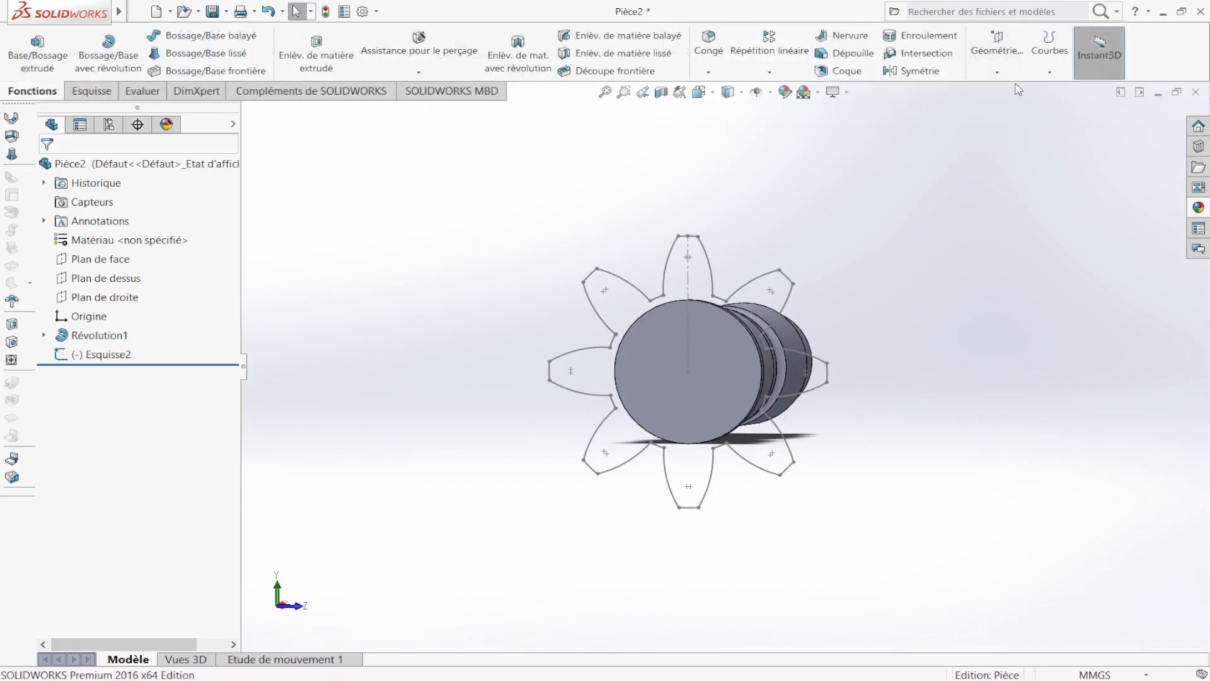
{"action": "key", "text": "p"}
{"action": "left_click", "coordinate": [743, 350]}
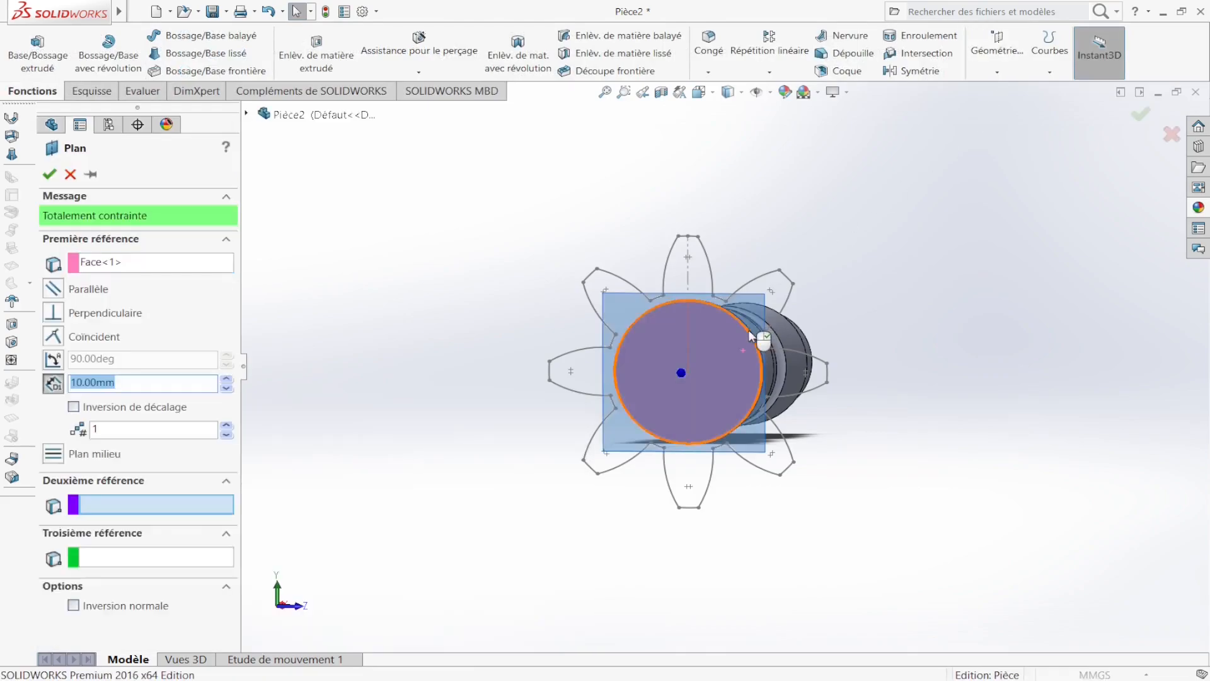
{"action": "middle_click_drag", "start_coordinate": [746, 355], "coordinate": [643, 363]}
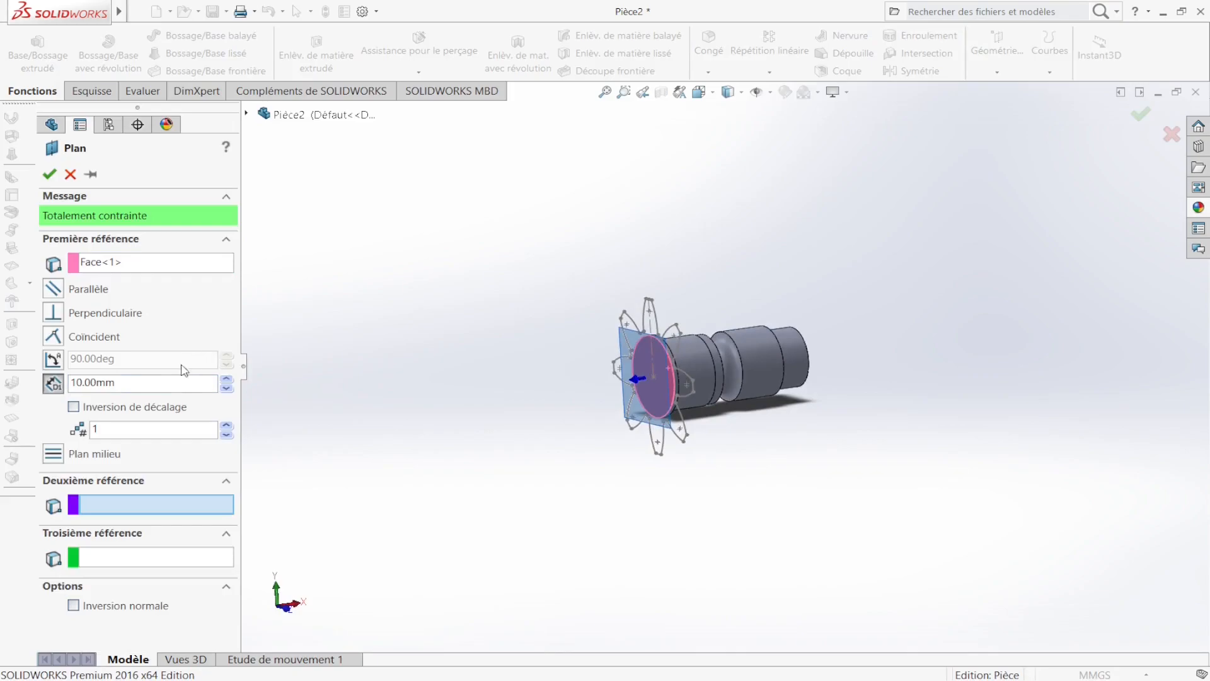
{"action": "double_click", "coordinate": [105, 383]}
{"action": "type", "text": "45"}
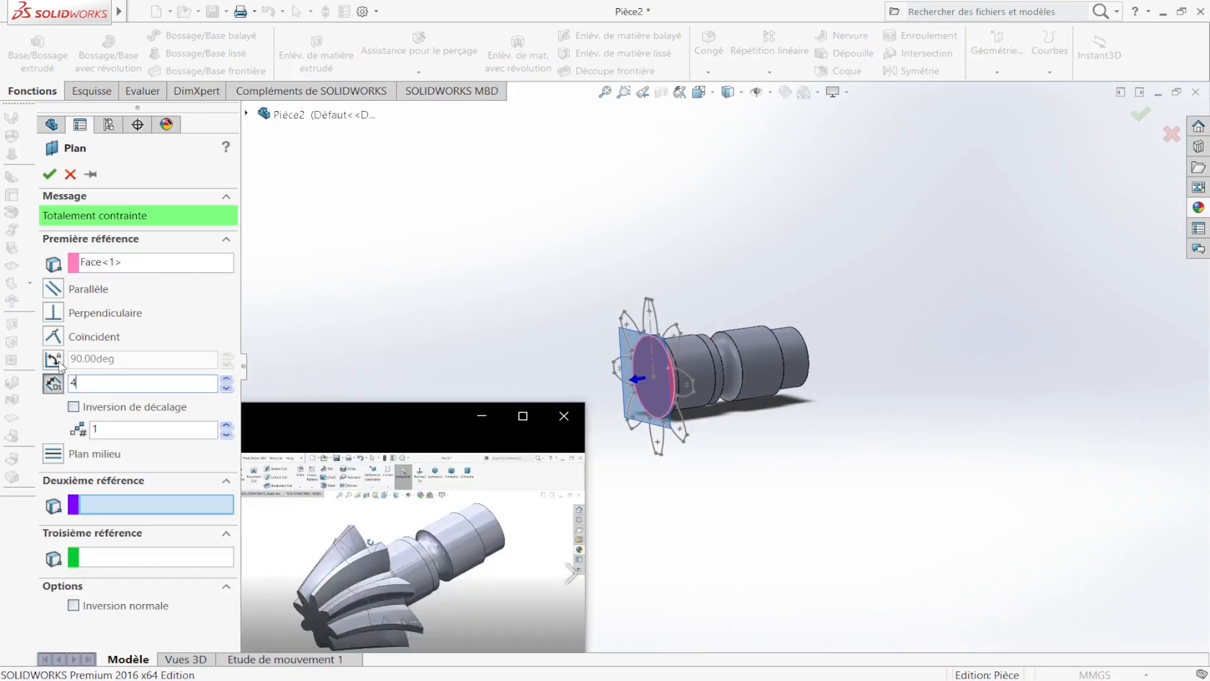
{"action": "key", "text": "Return"}
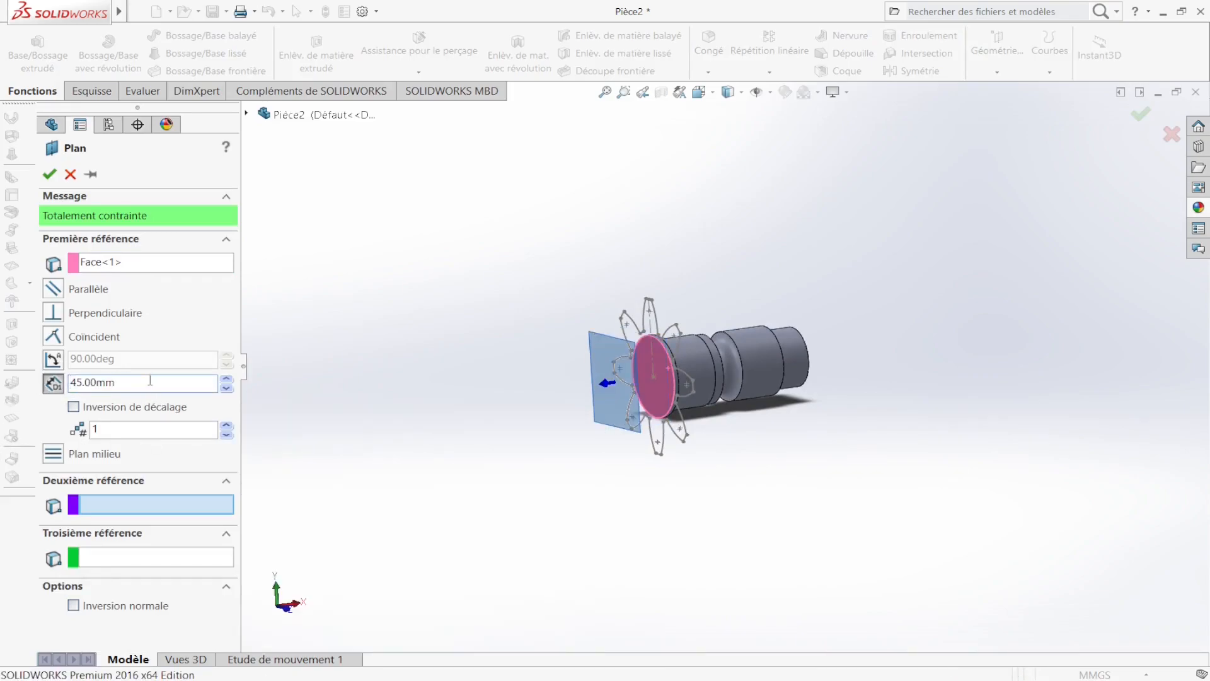
{"action": "left_click", "coordinate": [48, 175]}
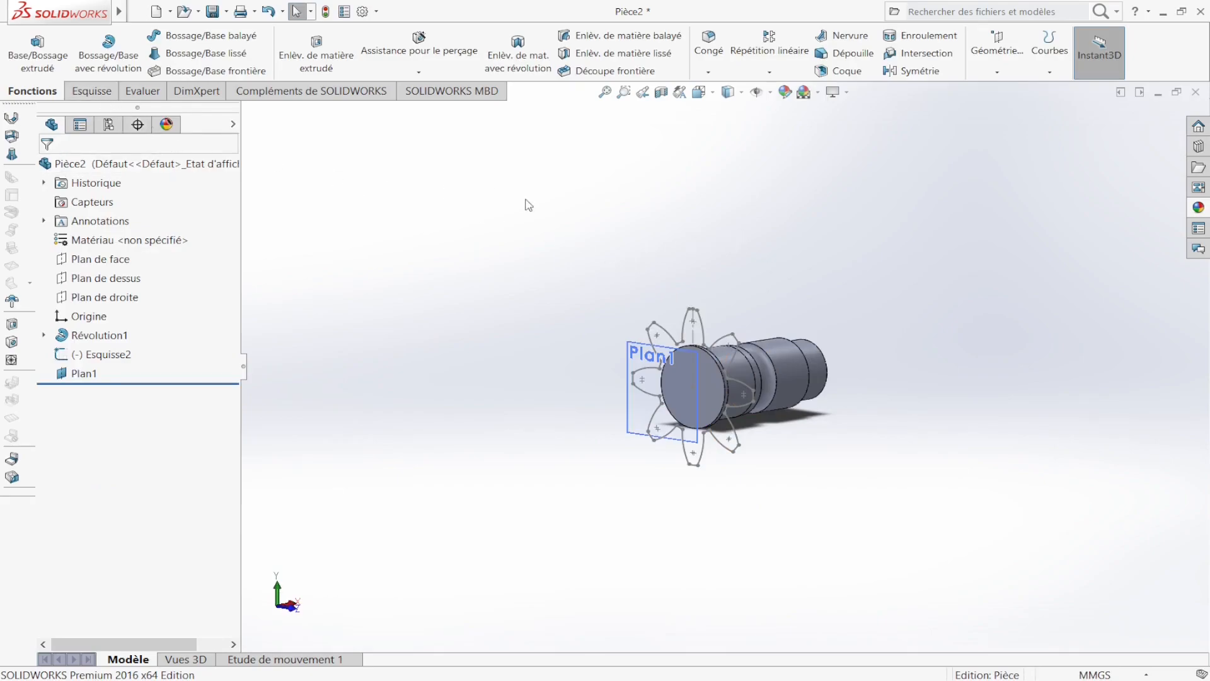
Start a sketch on the offset plane and convert the whole eight-blade outline sketch (Esquisse3) into it.
{"action": "left_click", "coordinate": [90, 90]}
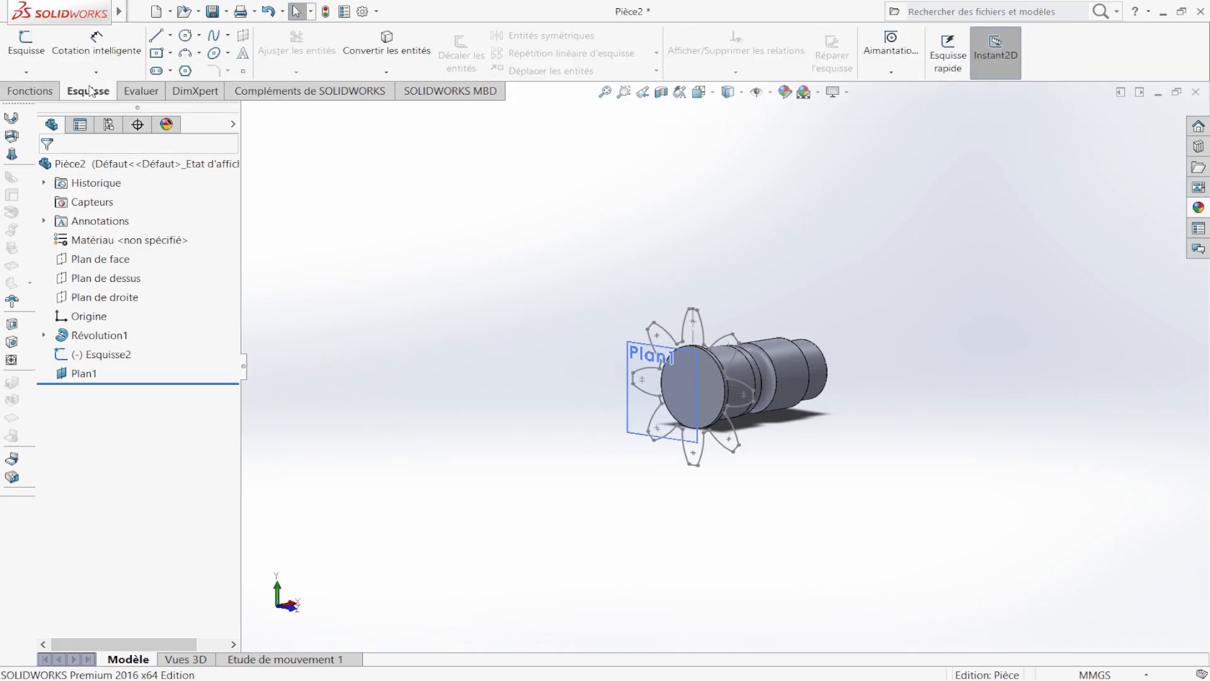
{"action": "left_click", "coordinate": [407, 63]}
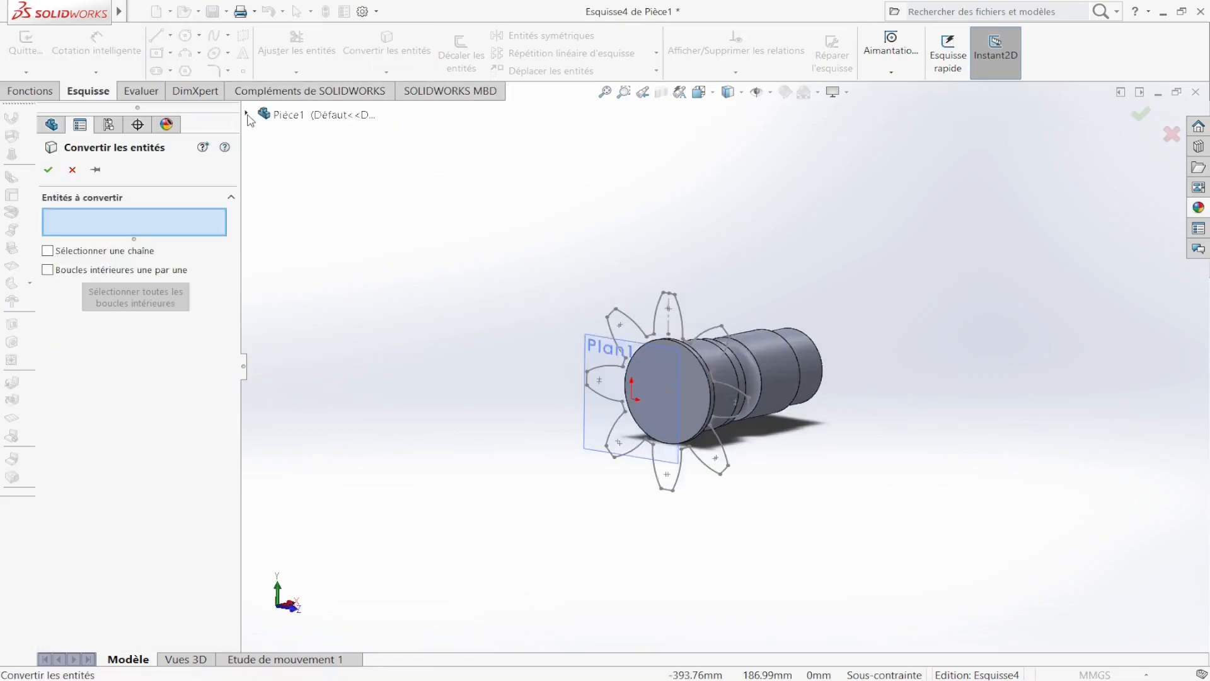
{"action": "left_click", "coordinate": [247, 115]}
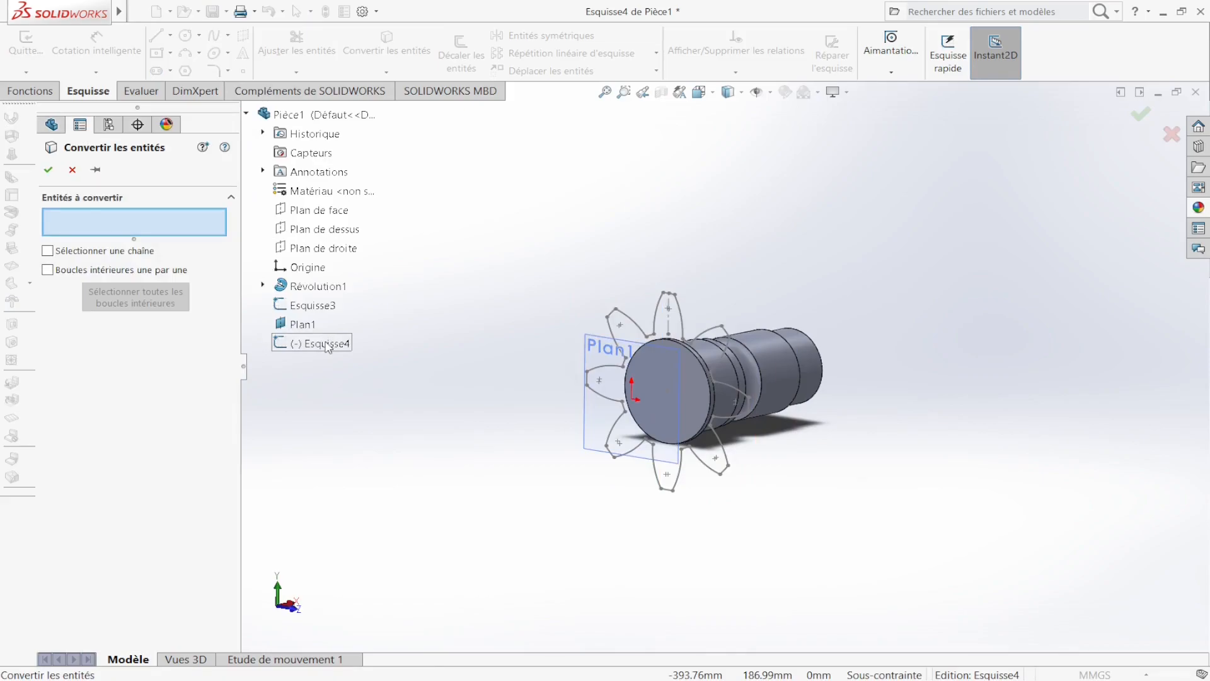
{"action": "left_click", "coordinate": [328, 306]}
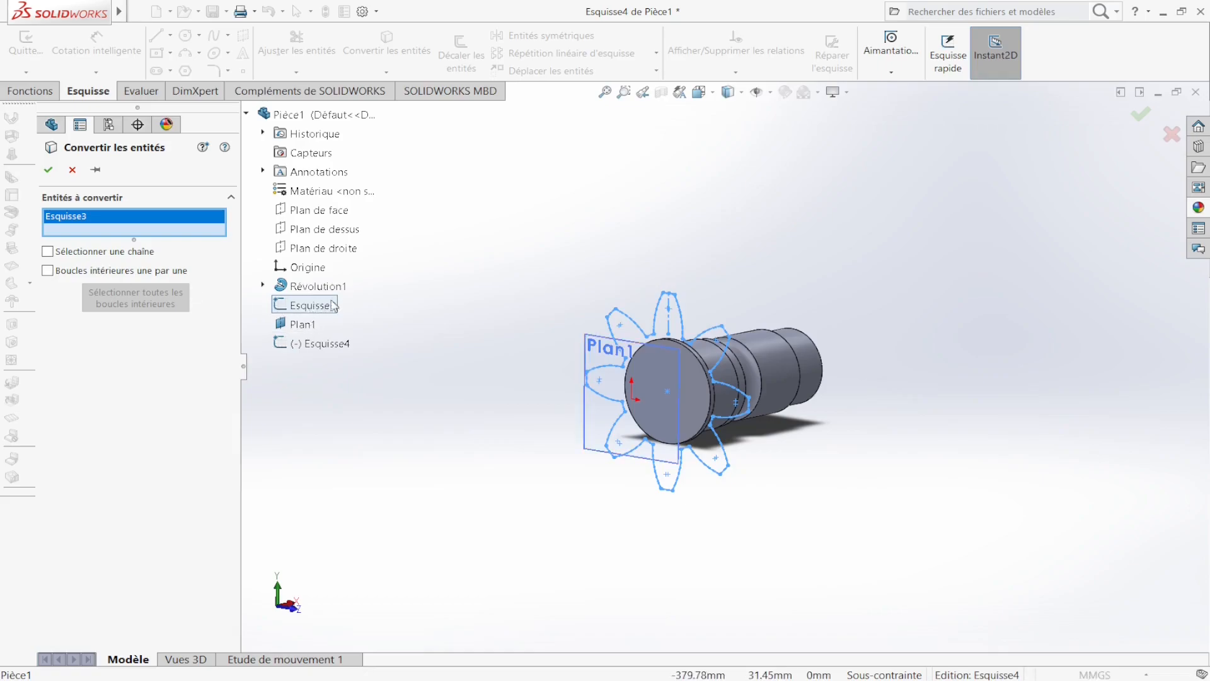
{"action": "left_click", "coordinate": [48, 170]}
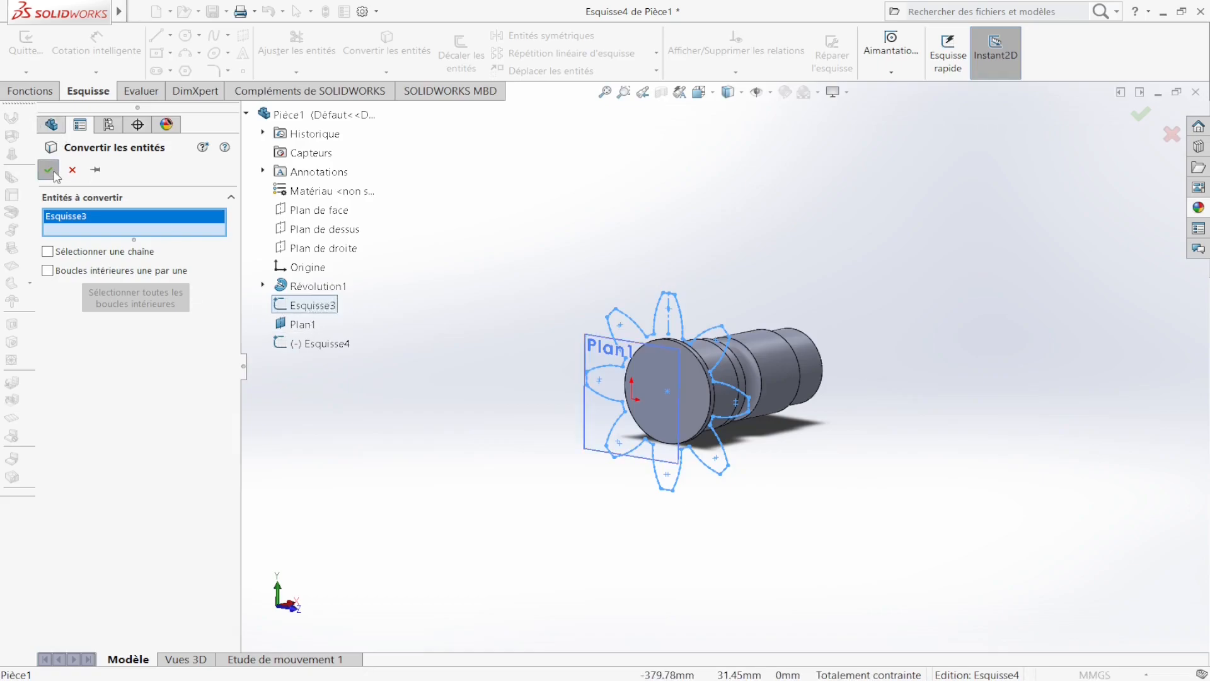
Hide the original eight-blade outline sketch (Esquisse3) so that only the converted copy on the offset plane is displayed.
{"action": "mouse_move", "coordinate": [626, 238]}
{"action": "middle_mouse_down"}
{"action": "mouse_move", "coordinate": [683, 259]}
{"action": "mouse_move", "coordinate": [683, 233]}
{"action": "middle_mouse_up"}
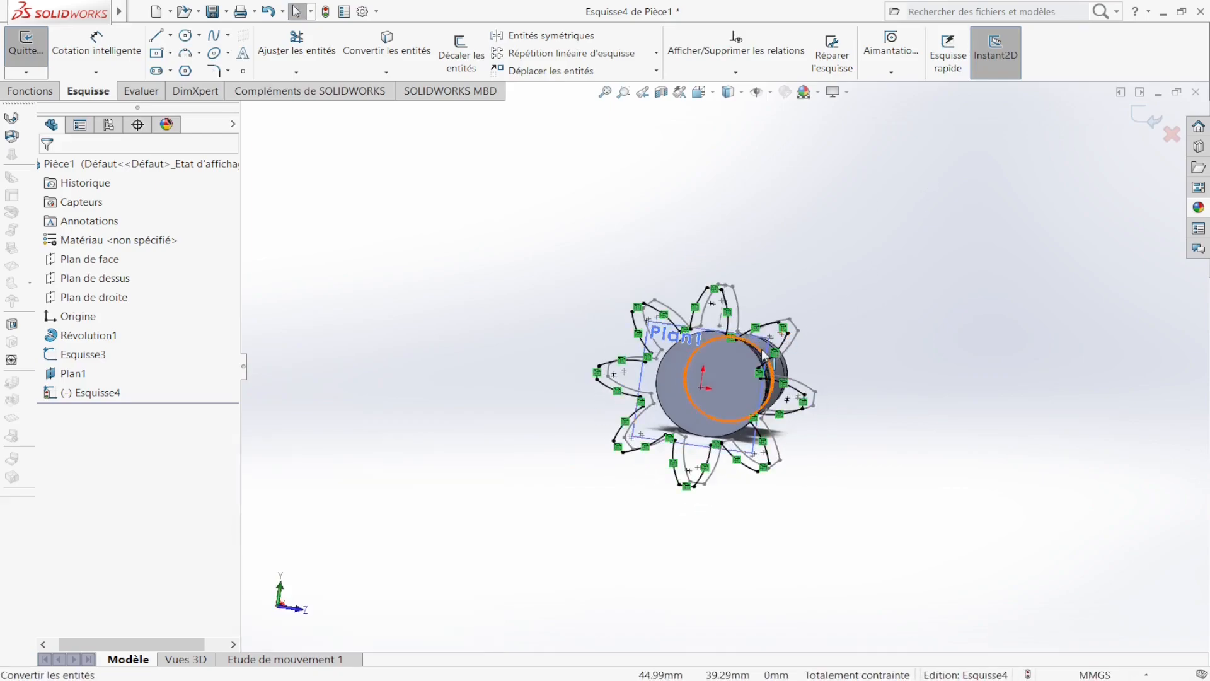
{"action": "scroll", "coordinate": [766, 344], "scroll_direction": "down", "scroll_amount": 4}
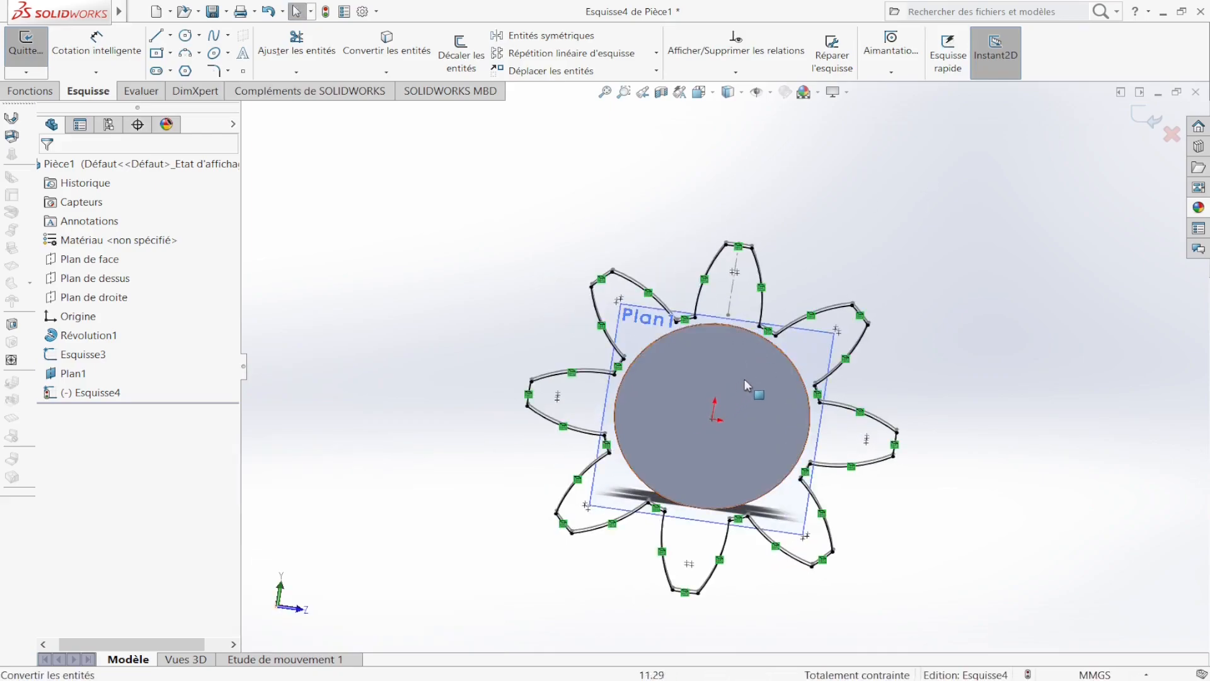
{"action": "left_click", "coordinate": [821, 361]}
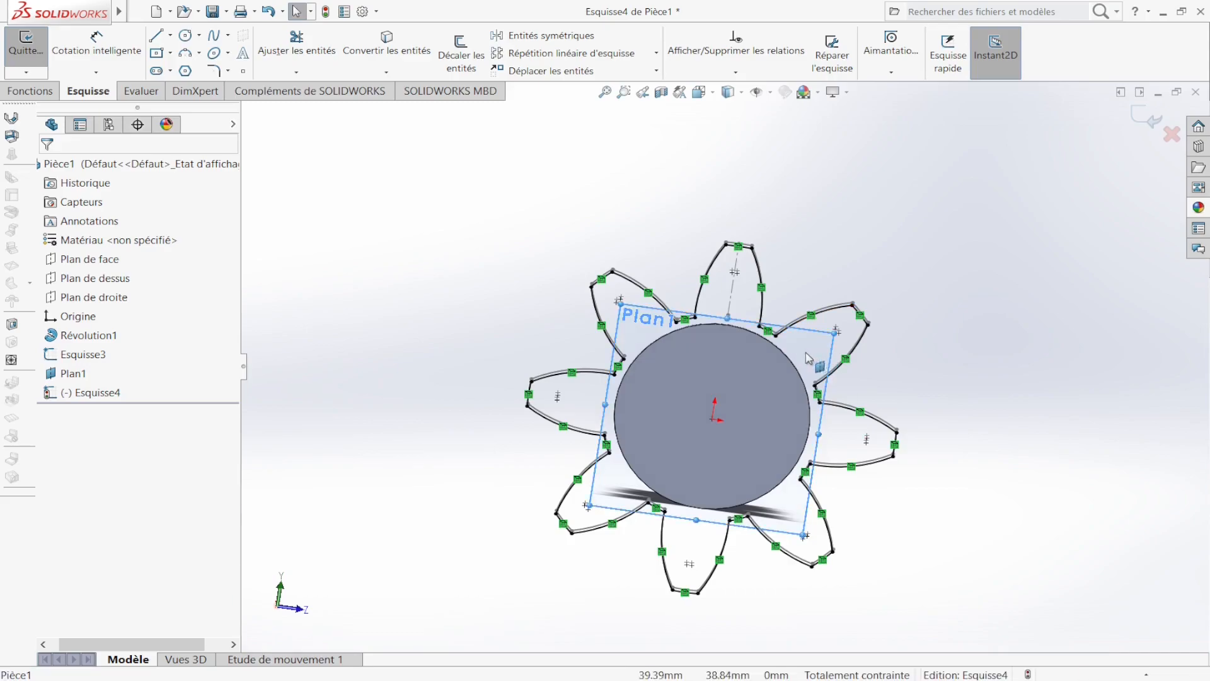
{"action": "middle_click_drag", "start_coordinate": [767, 361], "coordinate": [742, 361]}
{"action": "scroll", "coordinate": [742, 360], "scroll_direction": "up", "scroll_amount": 3}
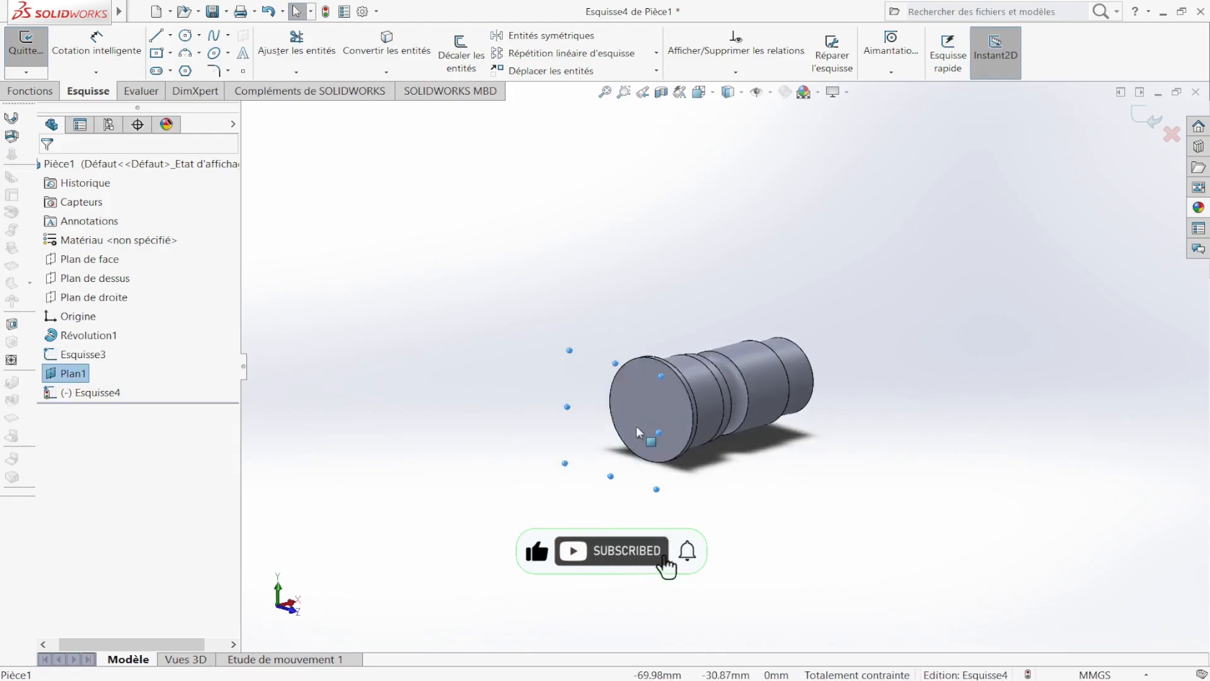
{"action": "key", "text": "Escape"}
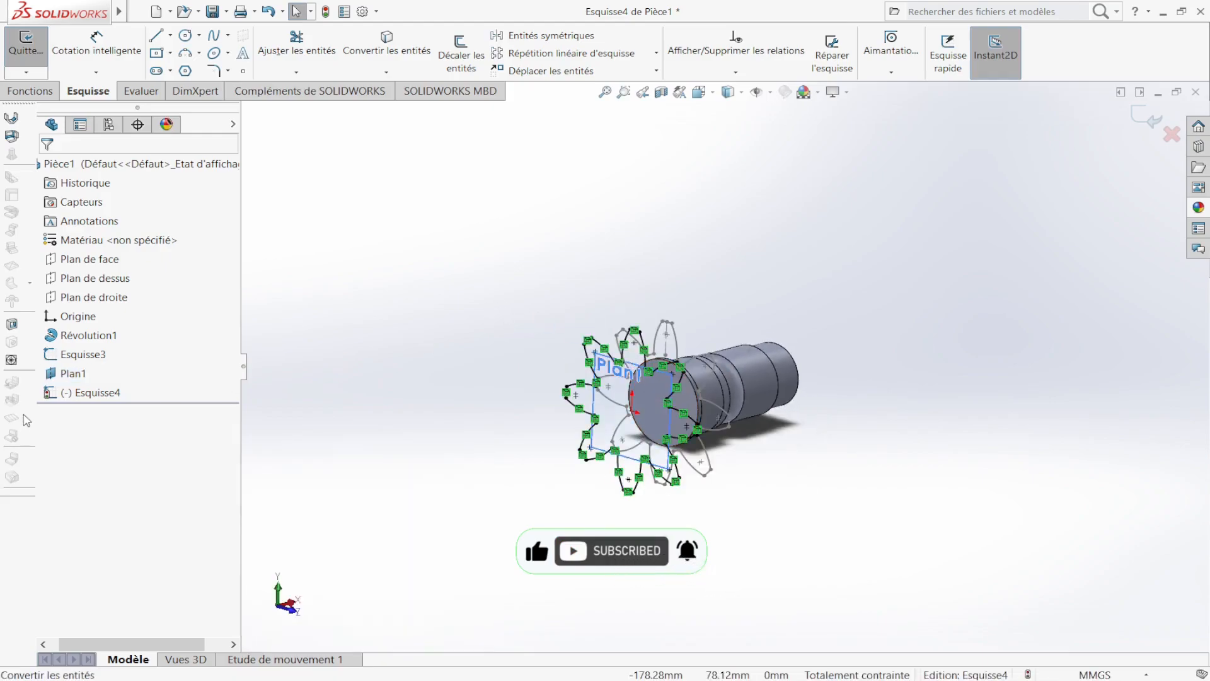
{"action": "left_click", "coordinate": [101, 355]}
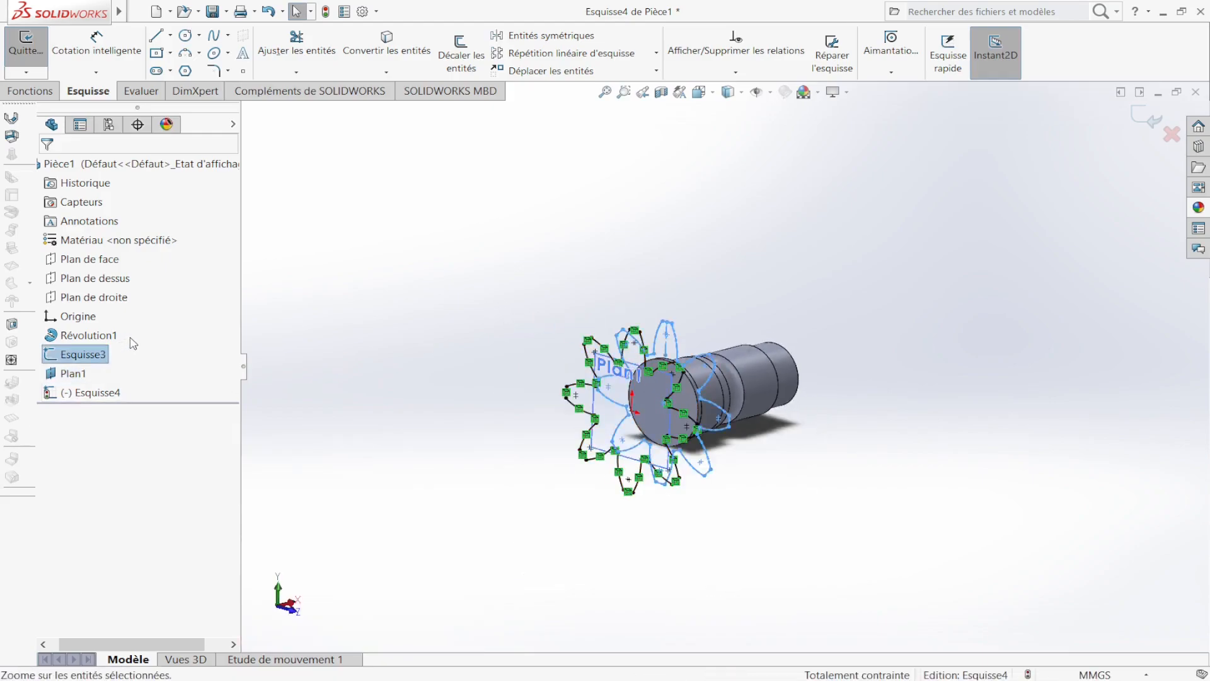
{"action": "key", "text": "Escape"}
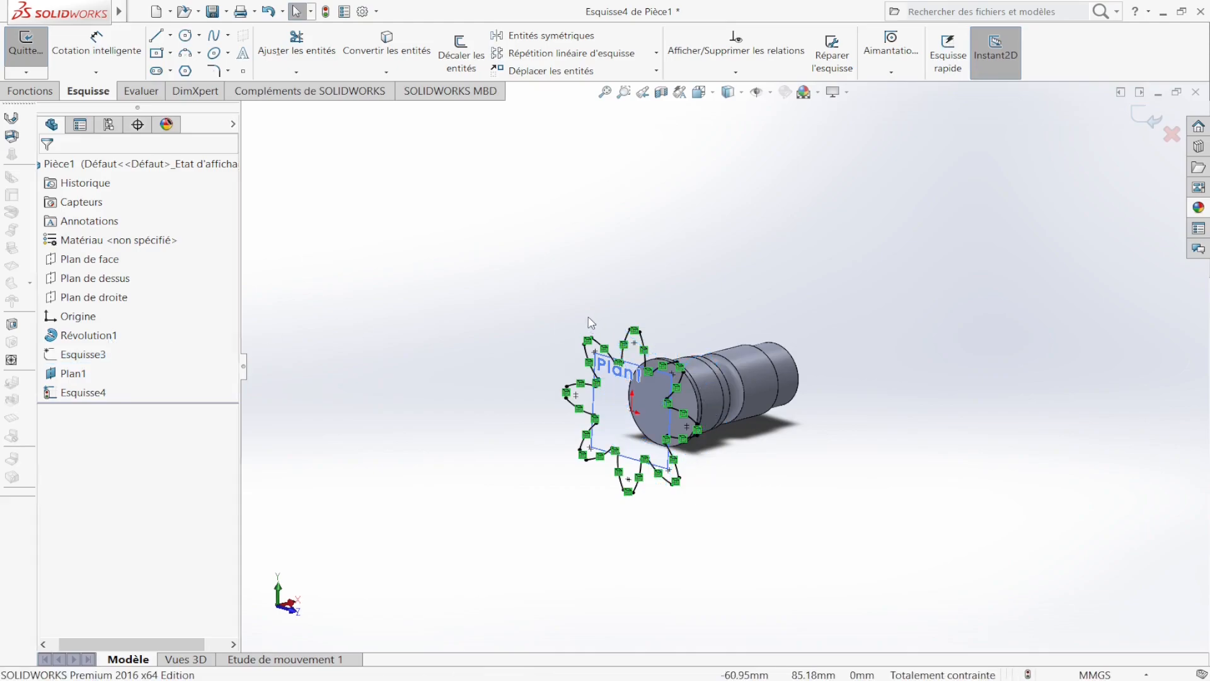
Examine the converted eight-blade outline on the offset plane in relation to the shaft's end face.
{"action": "mouse_move", "coordinate": [610, 290]}
{"action": "middle_mouse_down"}
{"action": "mouse_move", "coordinate": [663, 411]}
{"action": "mouse_move", "coordinate": [613, 395]}
{"action": "middle_mouse_up"}
{"action": "scroll", "coordinate": [724, 382], "scroll_direction": "down", "scroll_amount": 3}
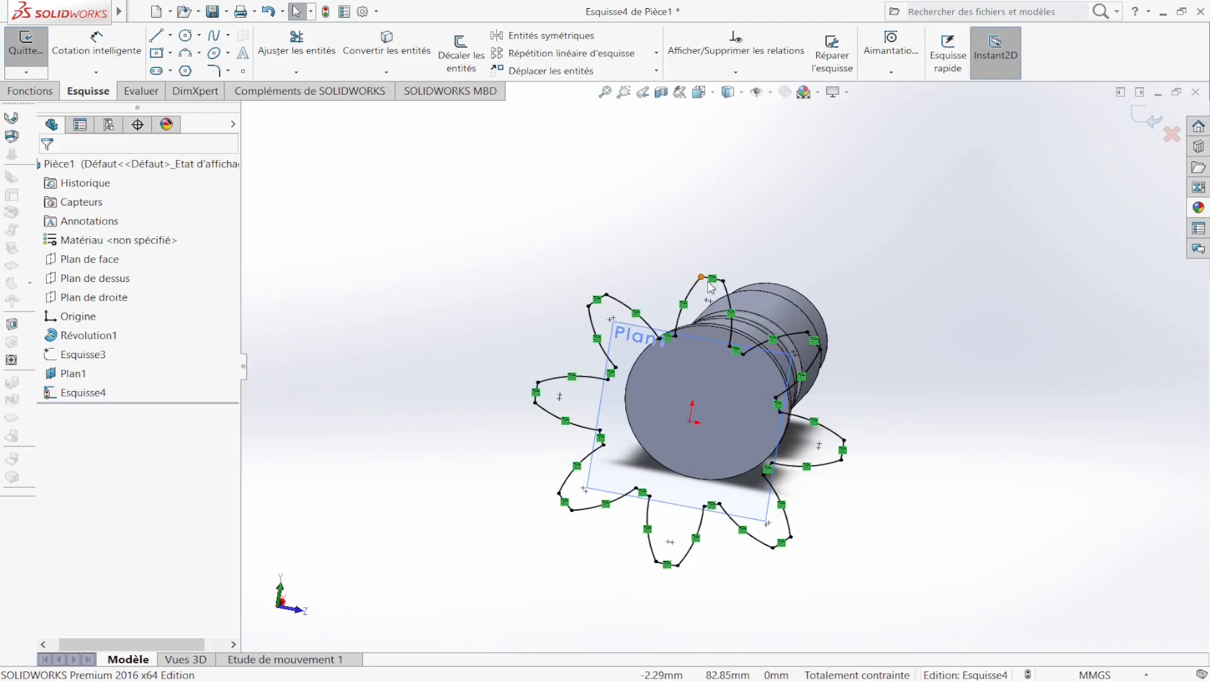
{"action": "scroll", "coordinate": [693, 241], "scroll_direction": "down", "scroll_amount": 2}
{"action": "scroll", "coordinate": [689, 302], "scroll_direction": "up", "scroll_amount": 2}
{"action": "scroll", "coordinate": [713, 506], "scroll_direction": "down", "scroll_amount": 2}
{"action": "scroll", "coordinate": [714, 508], "scroll_direction": "up", "scroll_amount": 4}
{"action": "scroll", "coordinate": [714, 510], "scroll_direction": "down", "scroll_amount": 2}
{"action": "scroll", "coordinate": [615, 315], "scroll_direction": "up", "scroll_amount": 1}
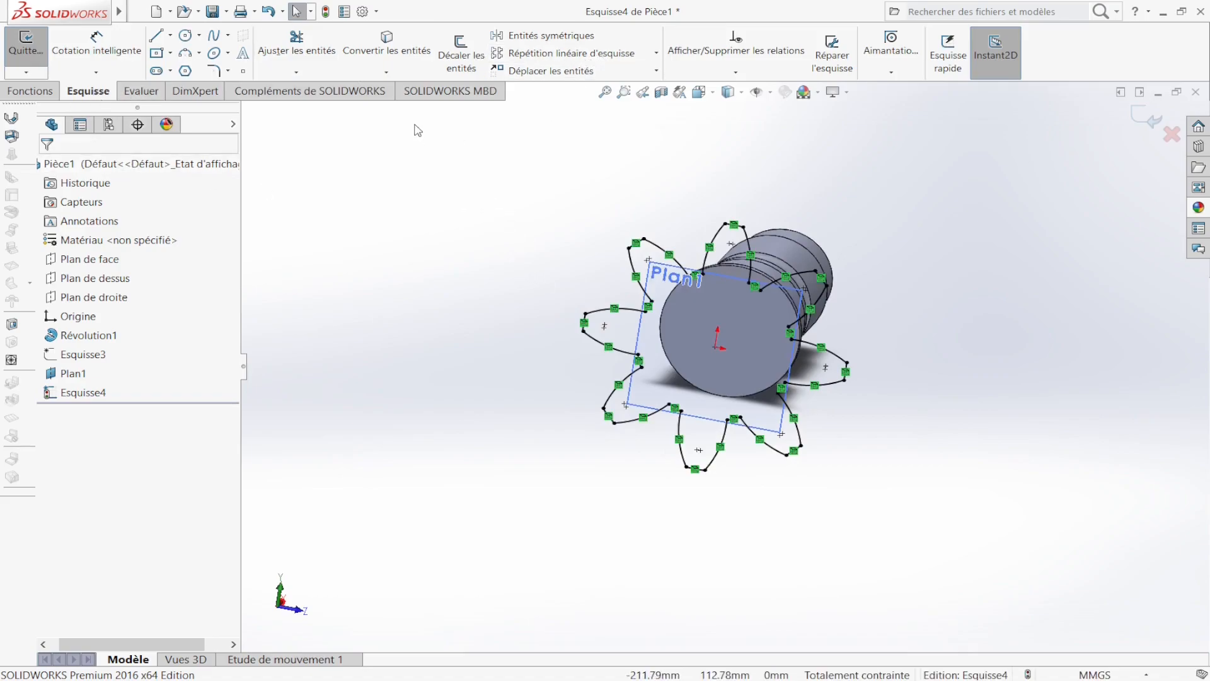
Rotate all arcs of the converted eight-blade outline by 15° about the sketch origin, without keeping relations.
{"action": "left_click", "coordinate": [653, 75]}
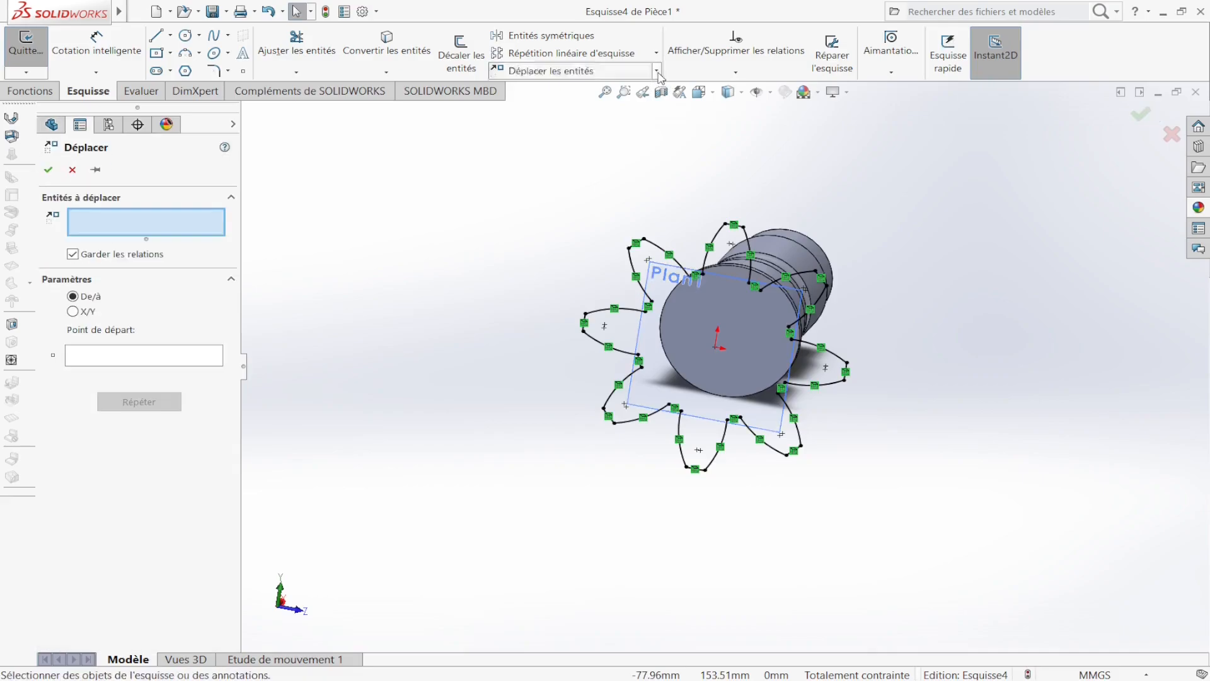
{"action": "left_click", "coordinate": [592, 121]}
{"action": "scroll", "coordinate": [819, 462], "scroll_direction": "up", "scroll_amount": 2}
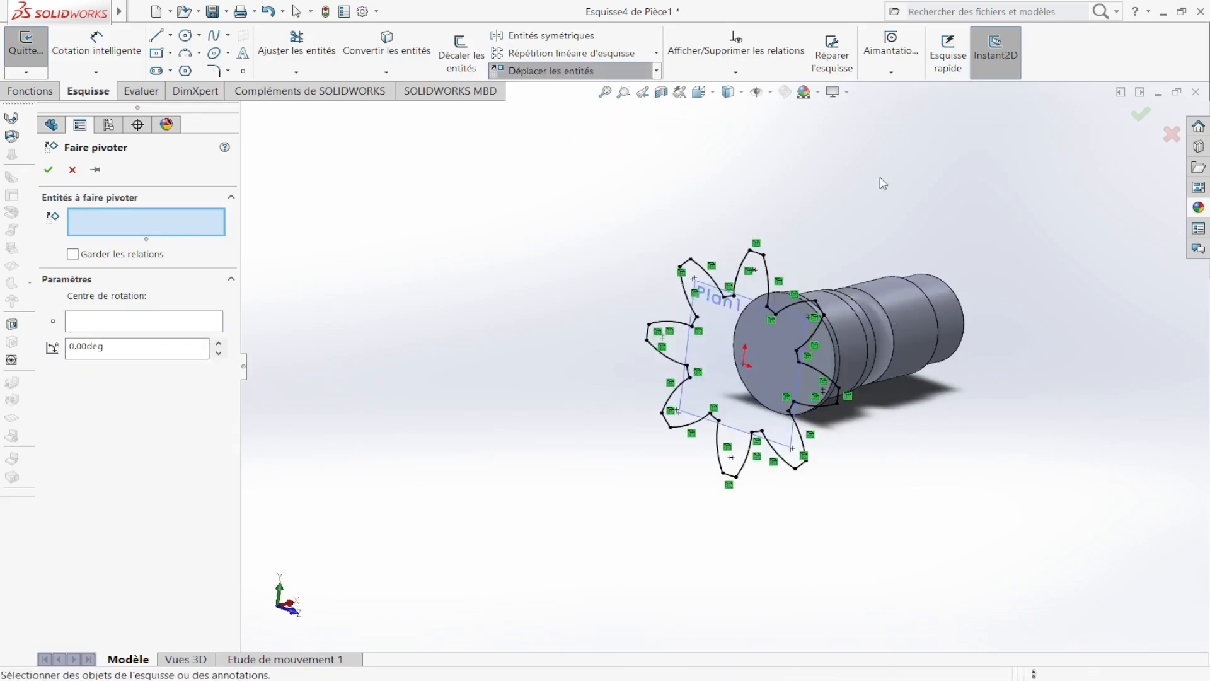
{"action": "left_click_drag", "start_coordinate": [911, 137], "coordinate": [612, 518]}
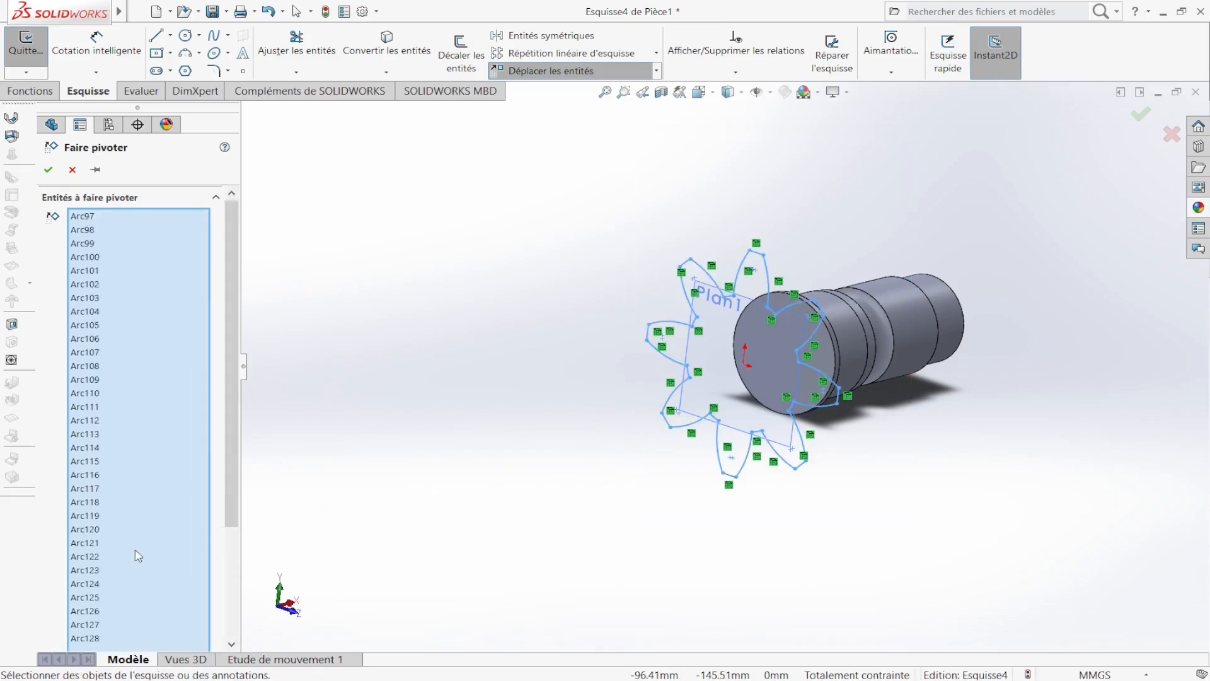
{"action": "scroll", "coordinate": [232, 303], "scroll_direction": "down", "scroll_amount": 3}
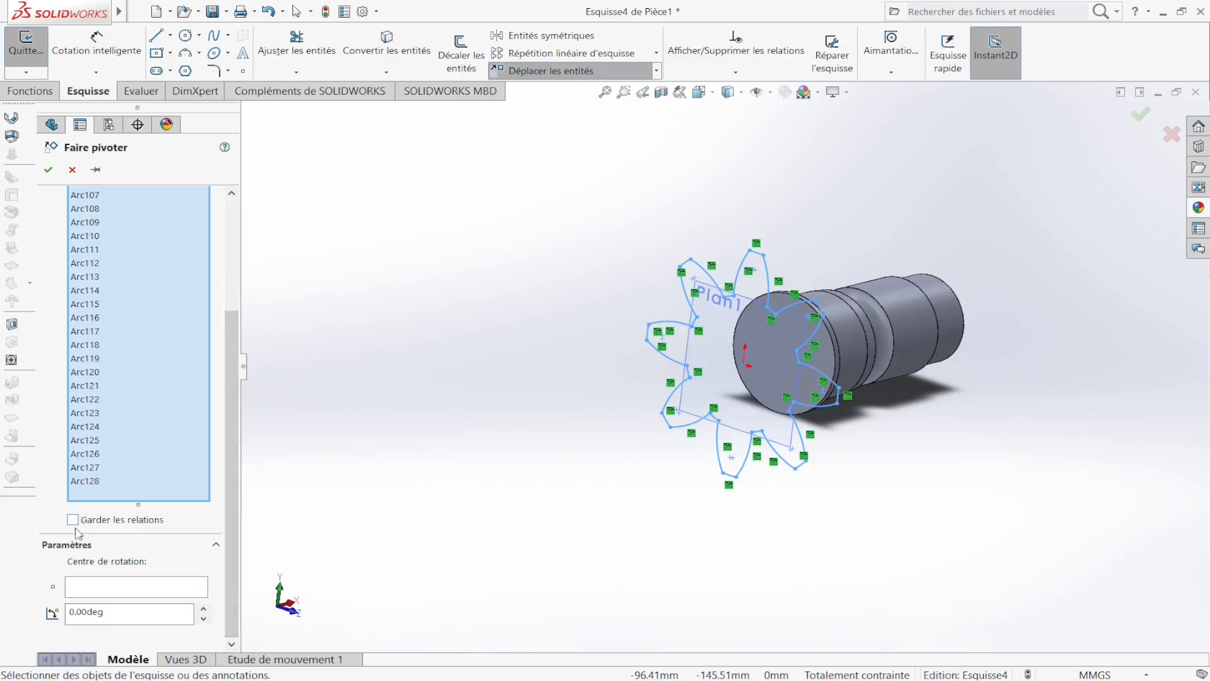
{"action": "left_click", "coordinate": [157, 591]}
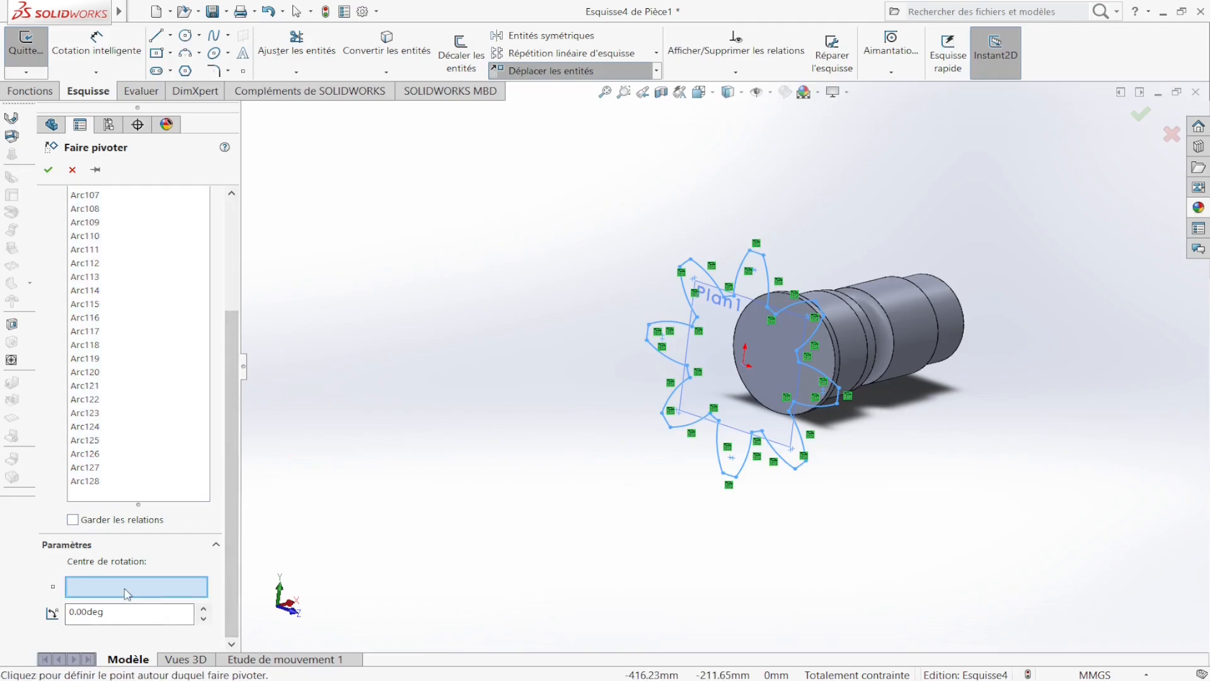
{"action": "left_click", "coordinate": [744, 372]}
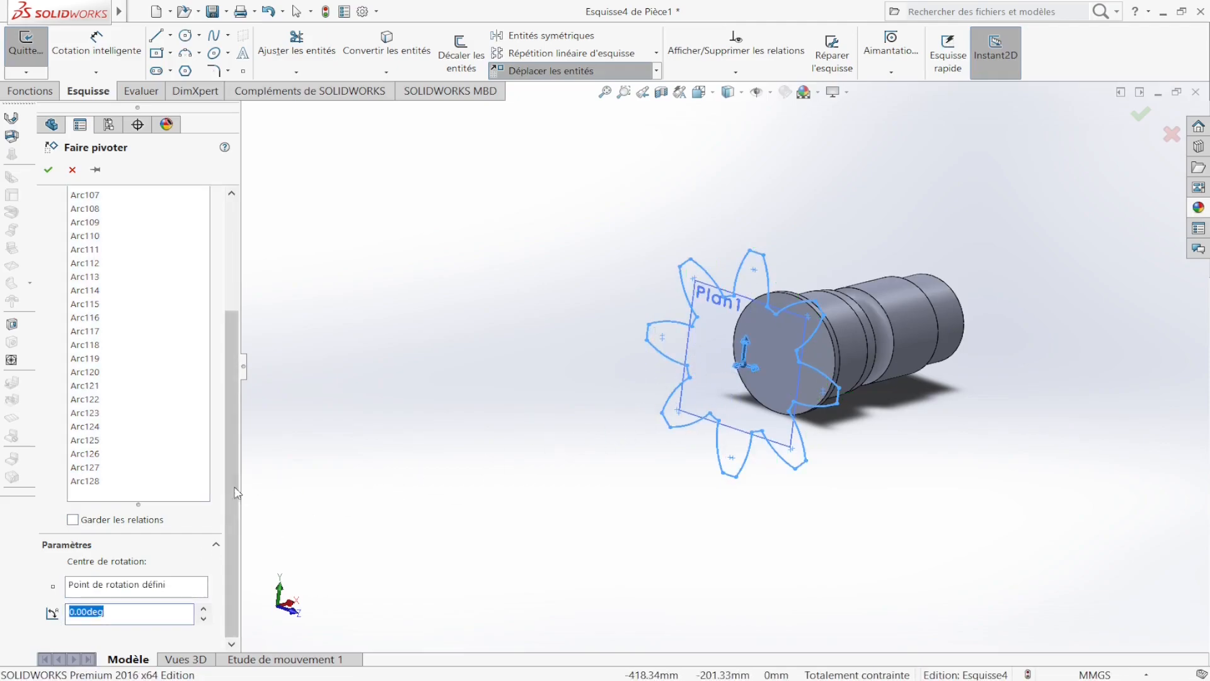
{"action": "type", "text": "15"}
{"action": "key", "text": "Return"}
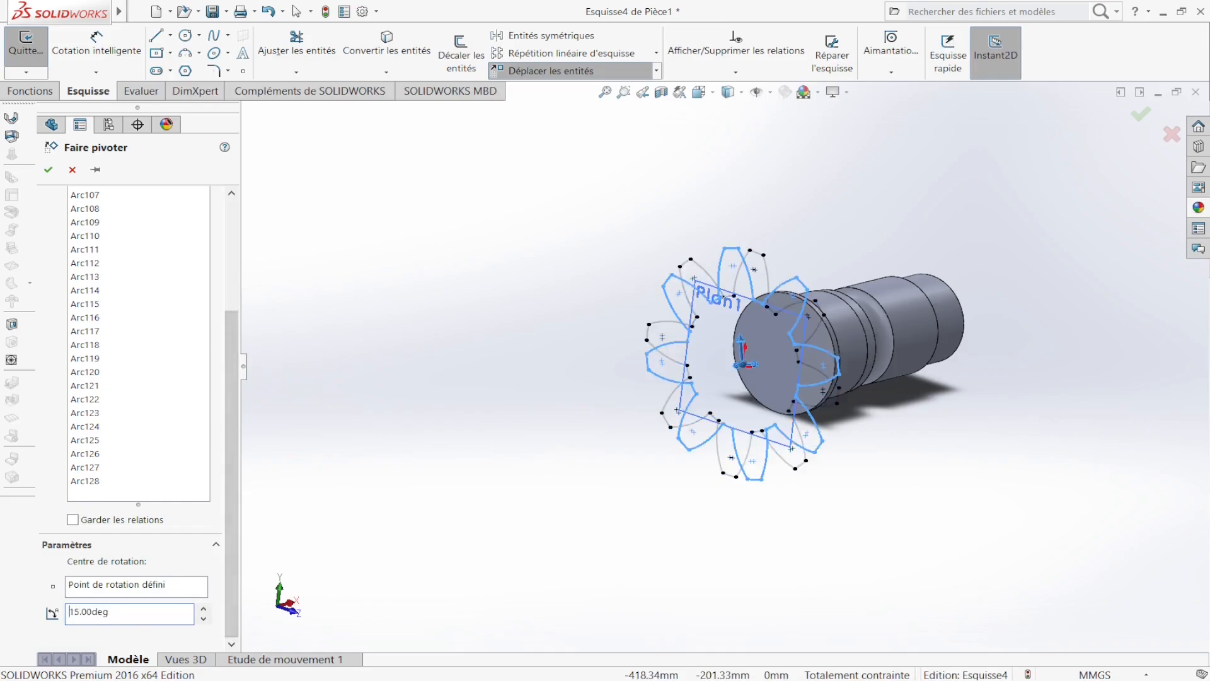
{"action": "middle_click_drag", "start_coordinate": [784, 278], "coordinate": [731, 239]}
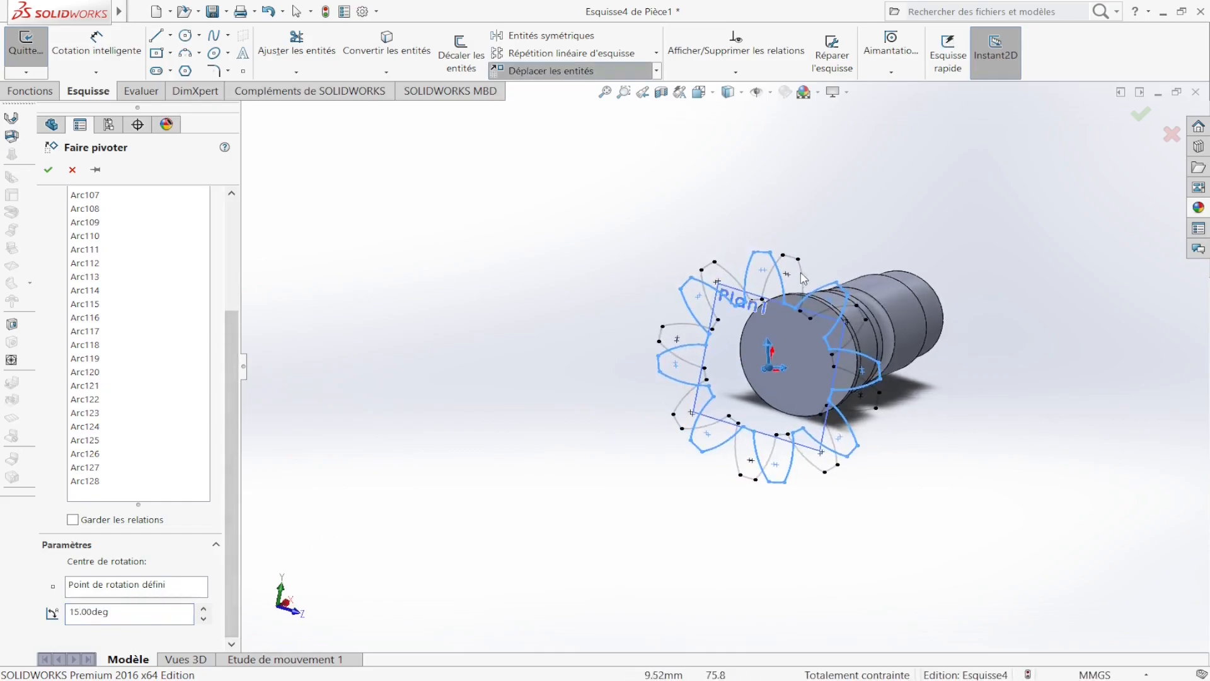
{"action": "left_click", "coordinate": [1140, 114]}
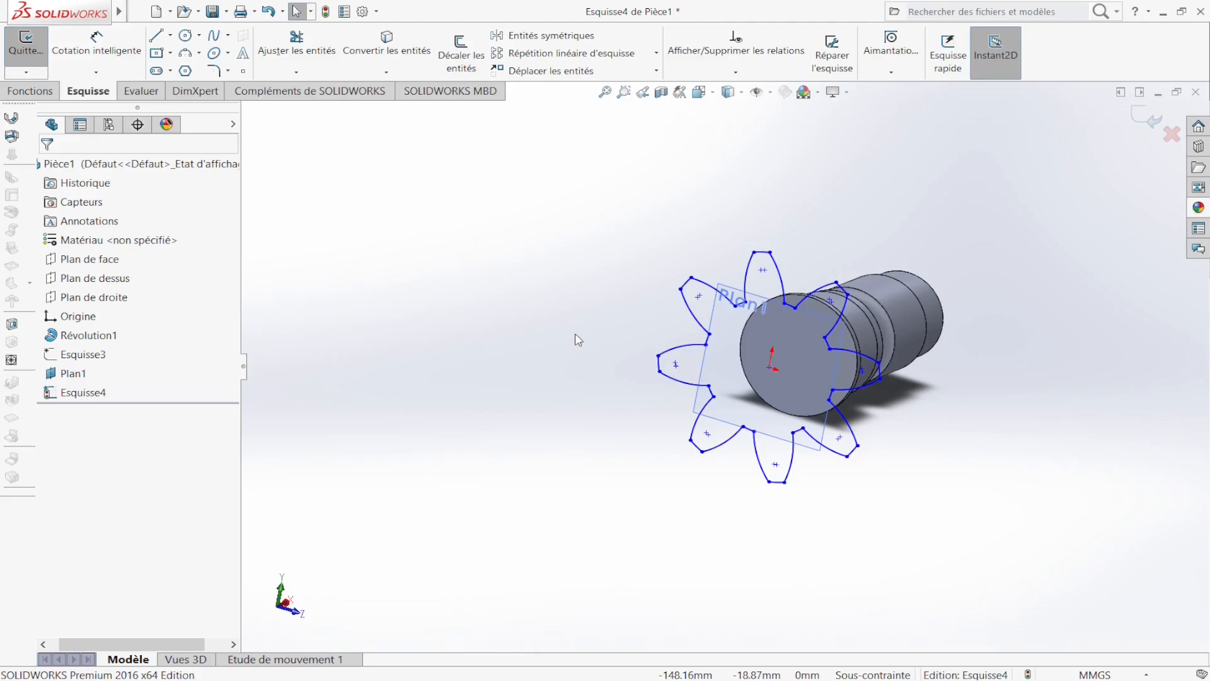
Scale the entire rotated blade outline by a factor of 0.75 about the sketch origin, without making a copy.
{"action": "left_click", "coordinate": [652, 75]}
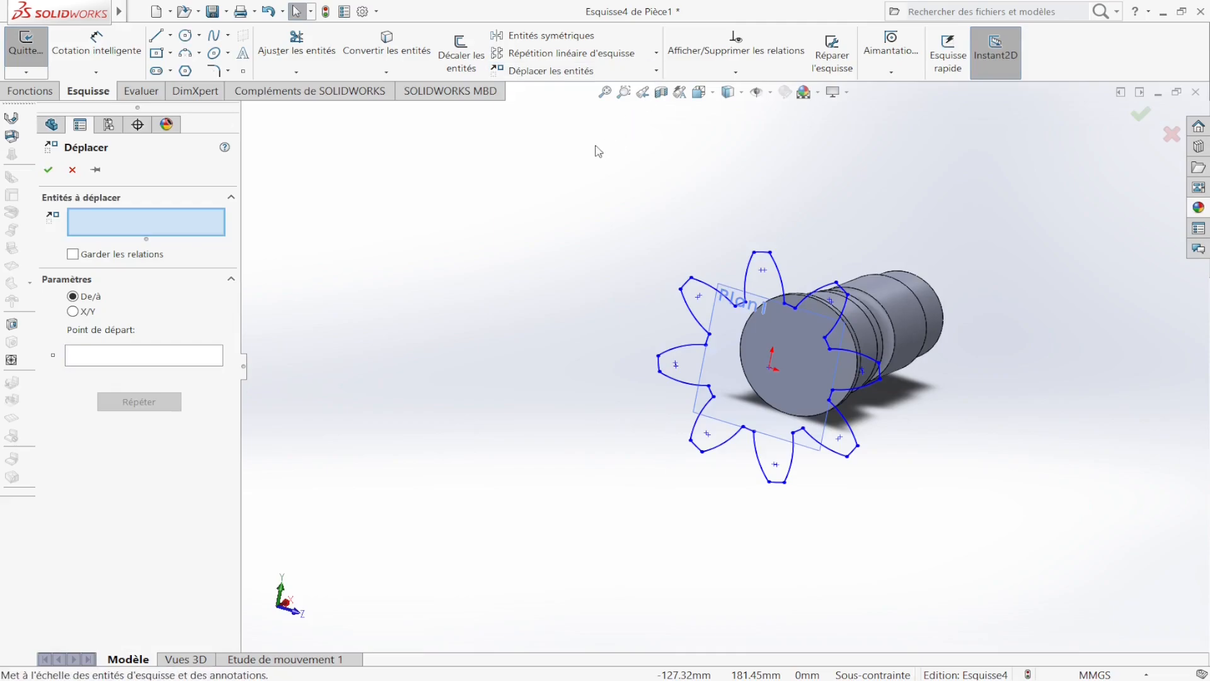
{"action": "left_click_drag", "start_coordinate": [974, 147], "coordinate": [634, 495]}
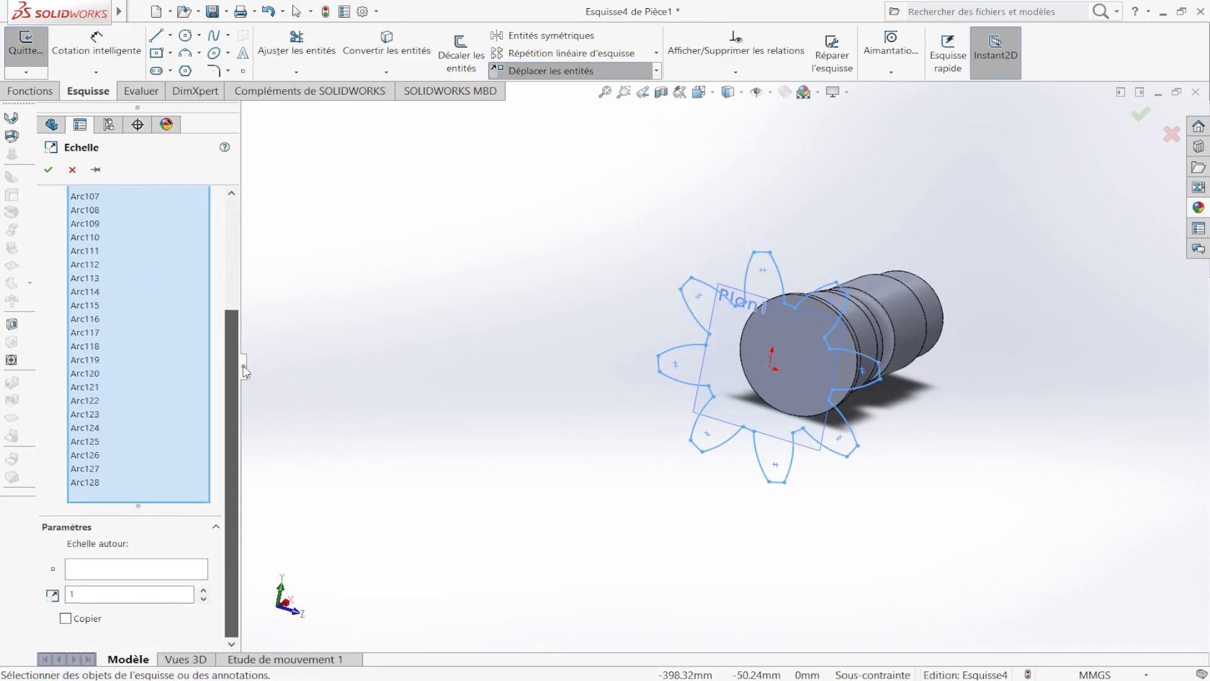
{"action": "left_click", "coordinate": [123, 573]}
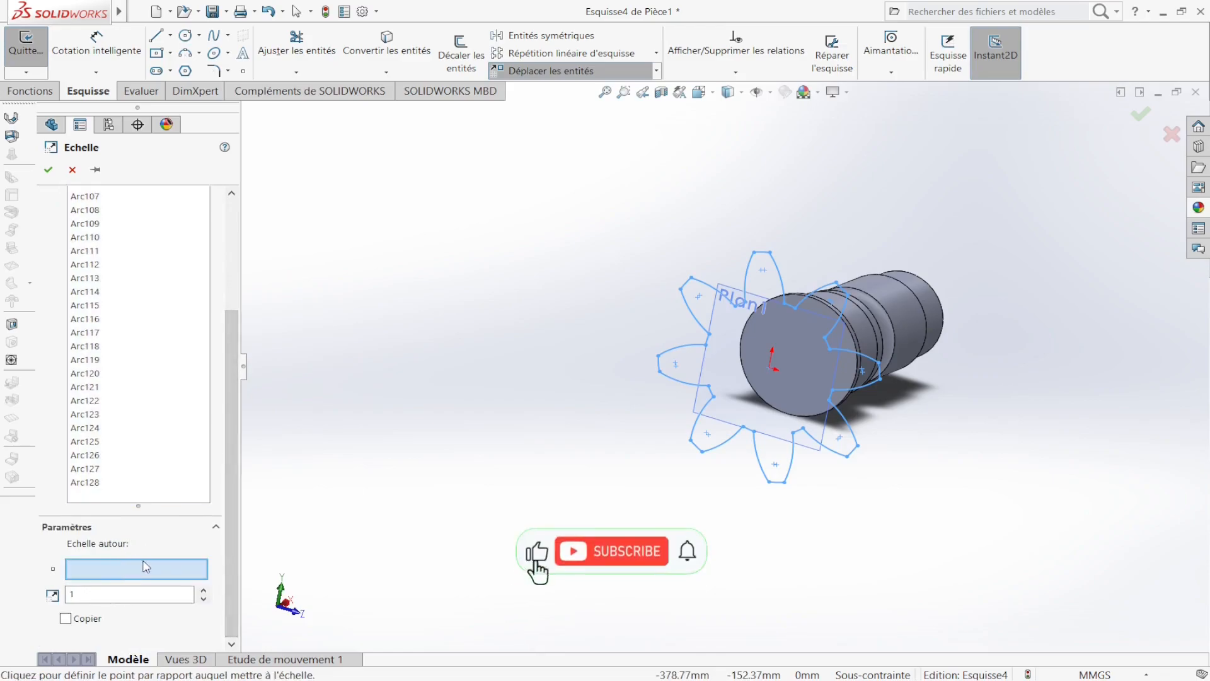
{"action": "left_click", "coordinate": [769, 370]}
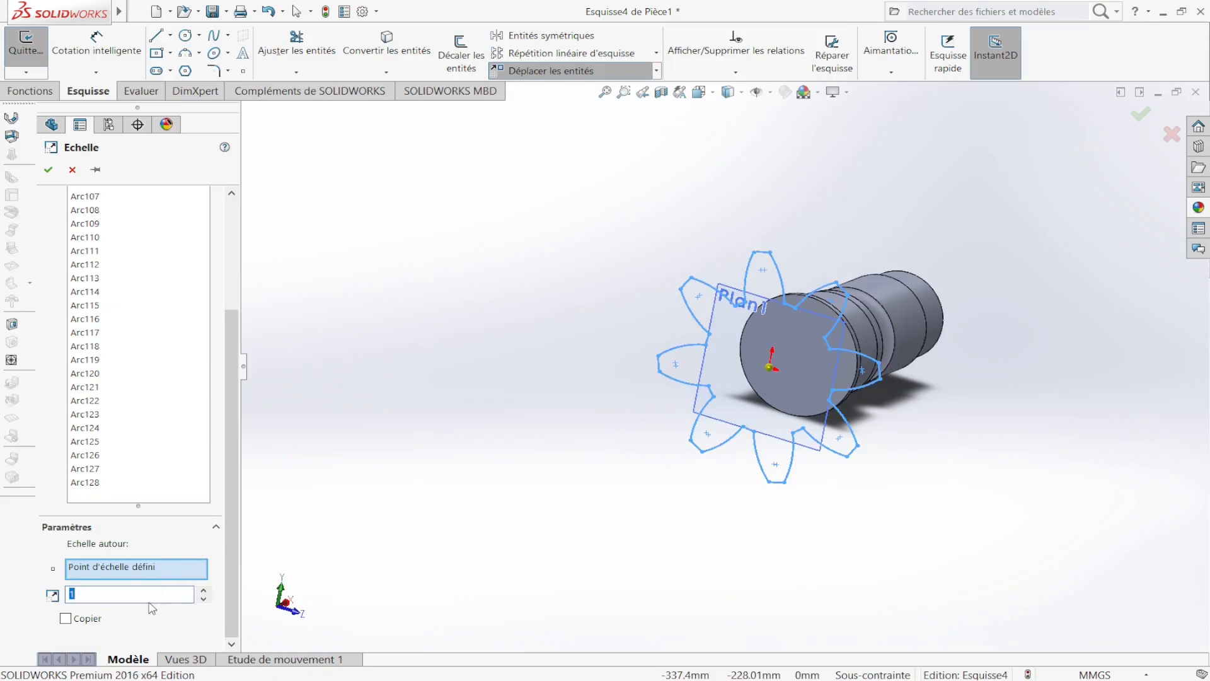
{"action": "key", "text": "Return"}
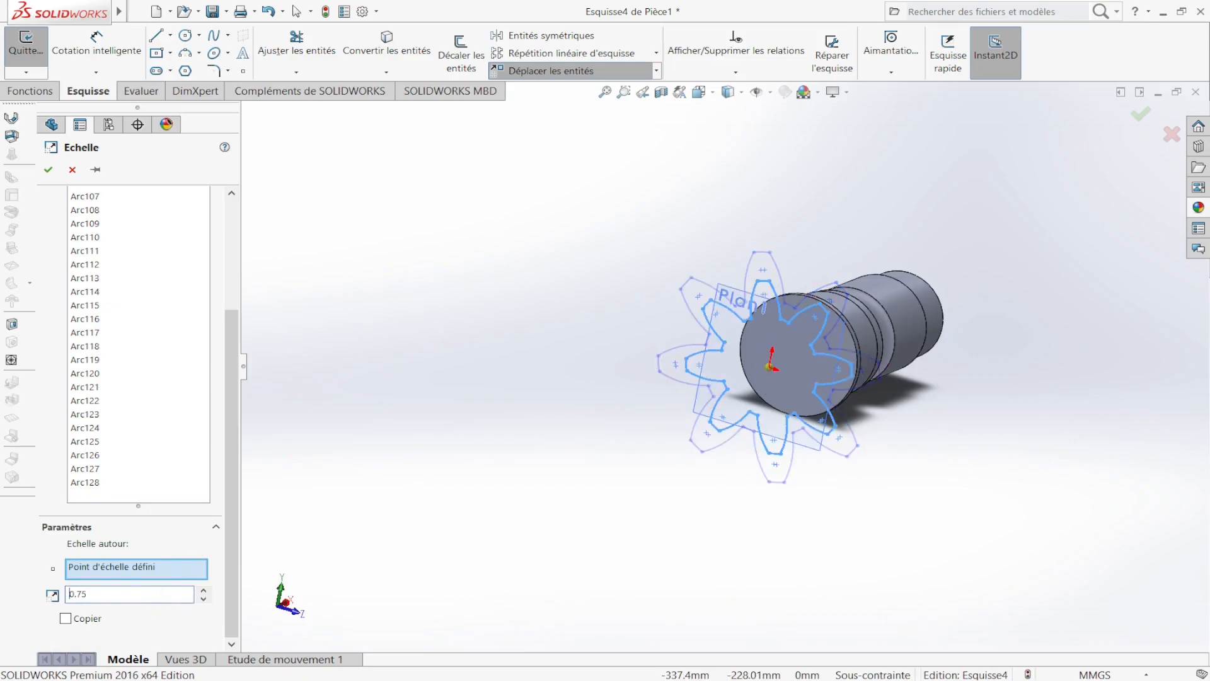
{"action": "key", "text": "Return"}
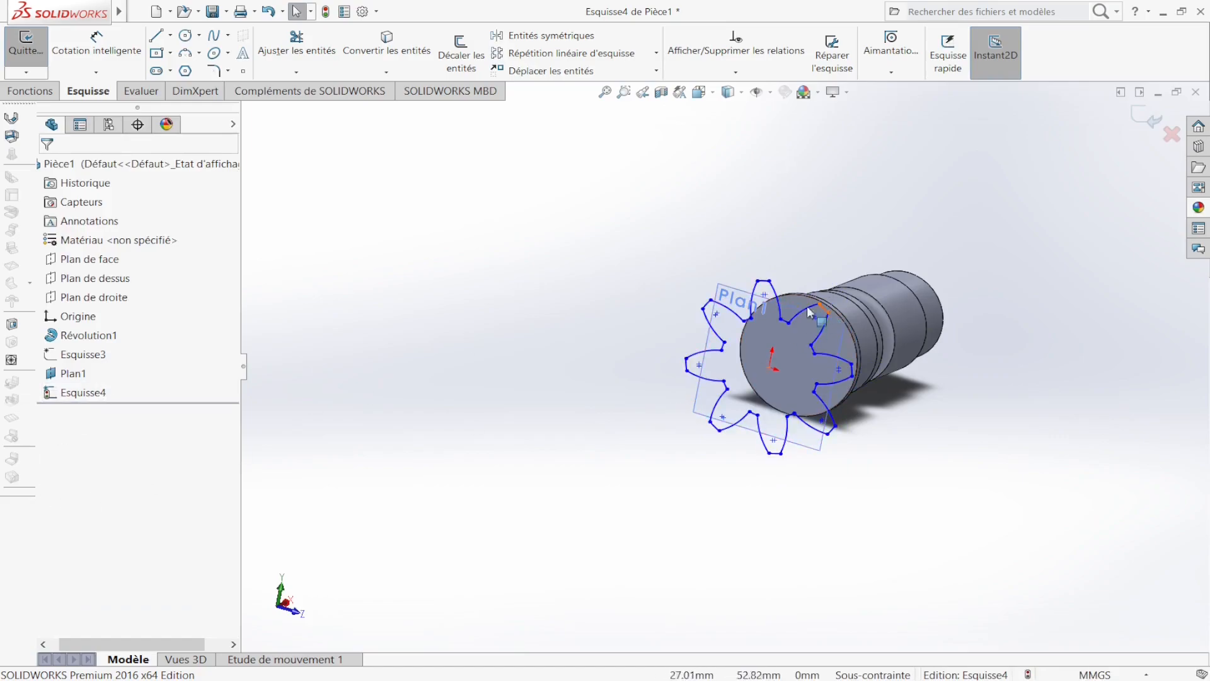
Redisplay the original eight-blade outline (Esquisse3), compare it with the scaled copy, and finish the sketch on Plan1.
{"action": "left_click", "coordinate": [87, 357]}
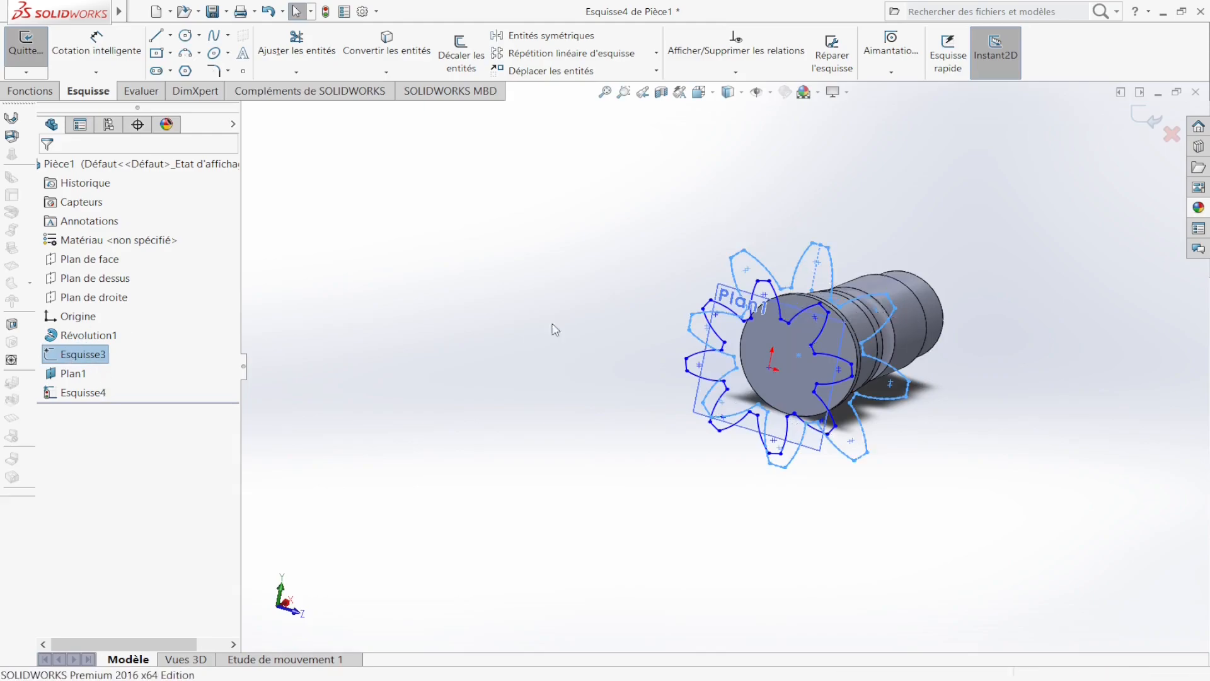
{"action": "left_click", "coordinate": [427, 330]}
{"action": "key", "text": "shift+Right"}
{"action": "middle_click_drag", "start_coordinate": [832, 308], "coordinate": [838, 347]}
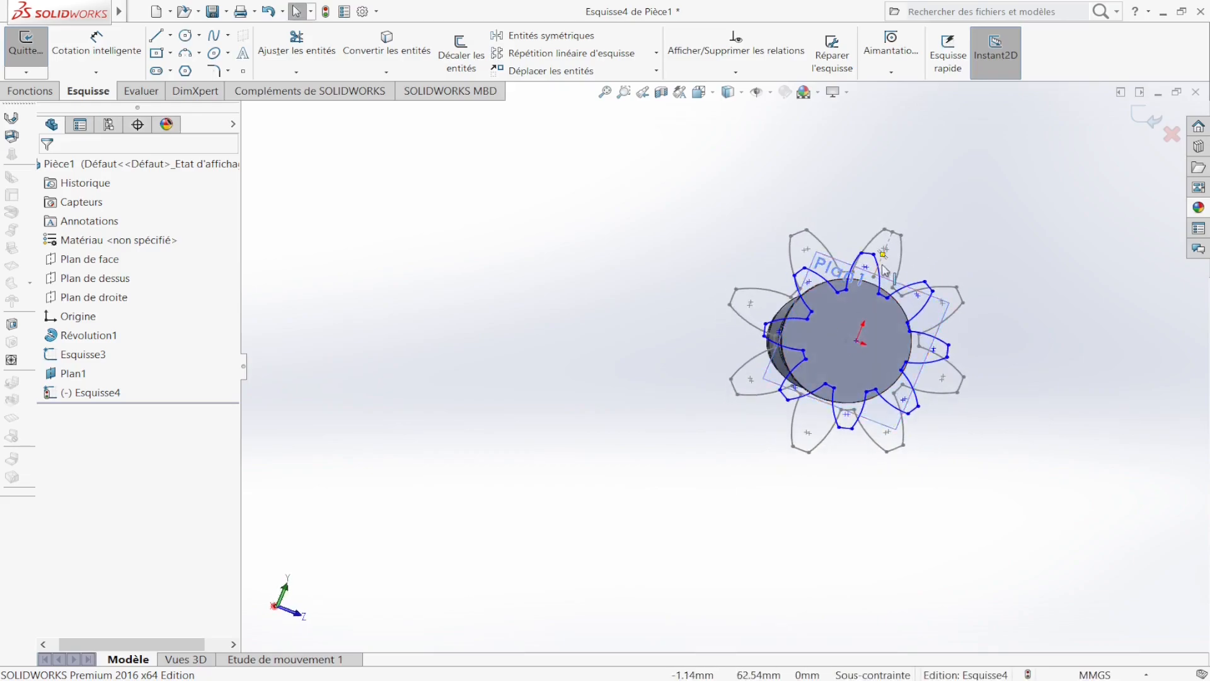
{"action": "scroll", "coordinate": [883, 252], "scroll_direction": "down", "scroll_amount": 3}
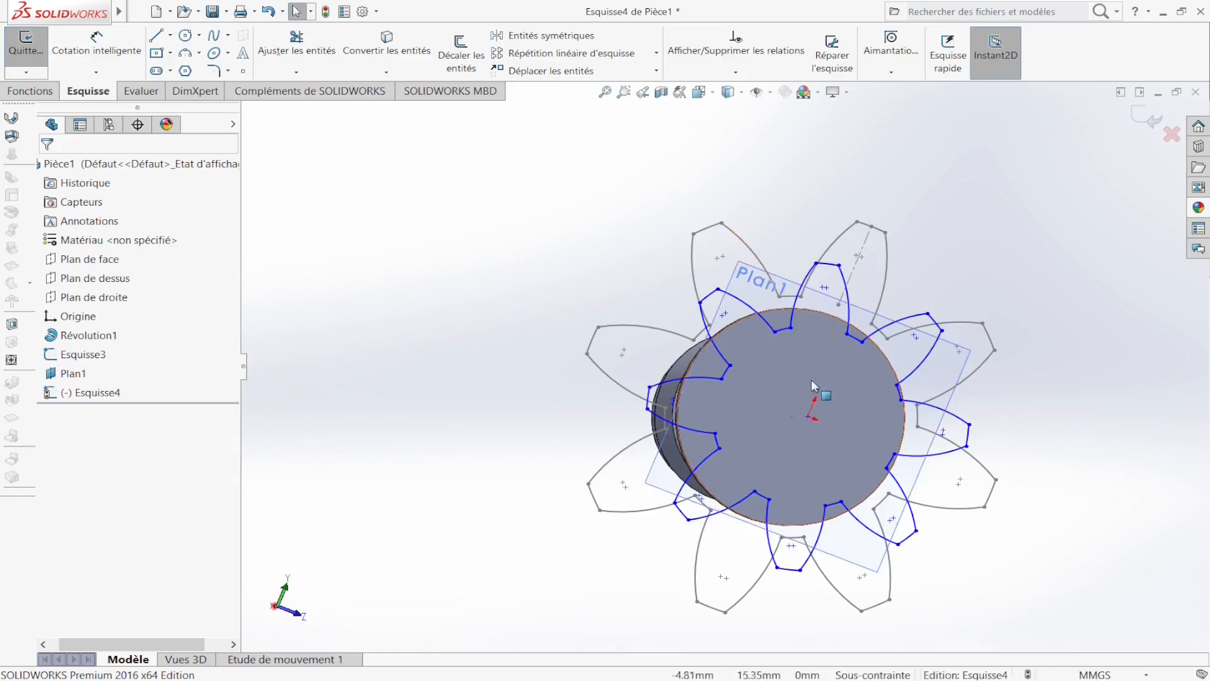
{"action": "scroll", "coordinate": [945, 249], "scroll_direction": "up", "scroll_amount": 3}
{"action": "middle_click_drag", "start_coordinate": [878, 305], "coordinate": [858, 351]}
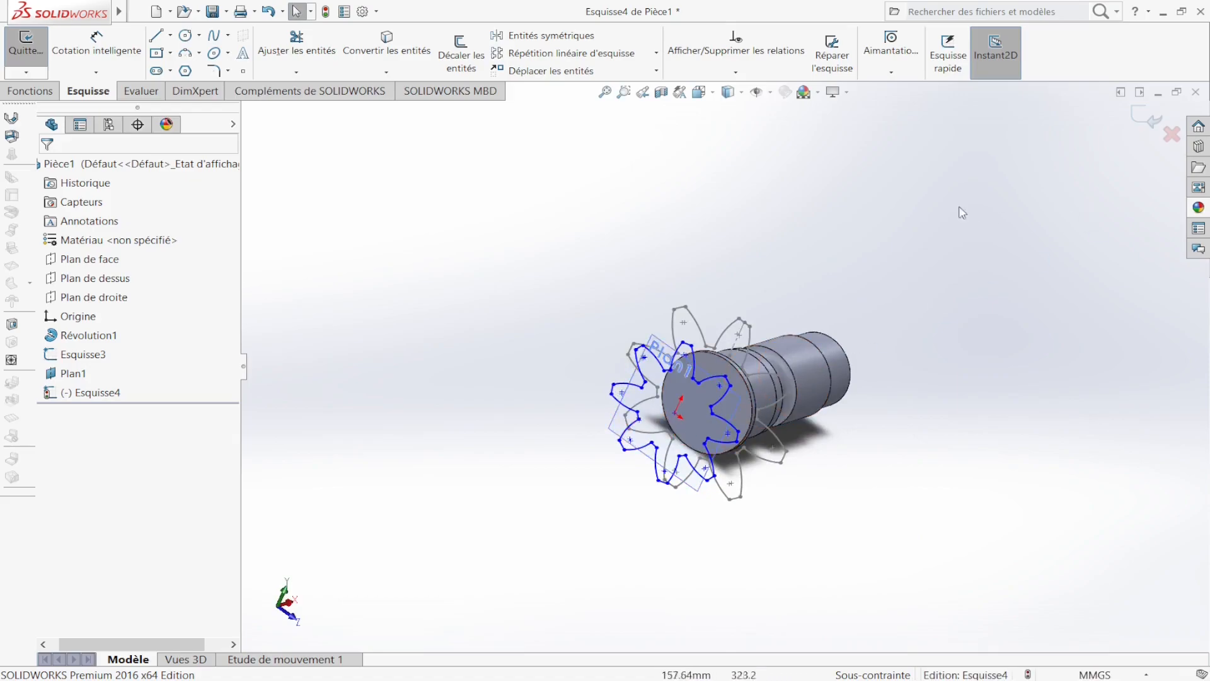
{"action": "left_click", "coordinate": [1149, 122]}
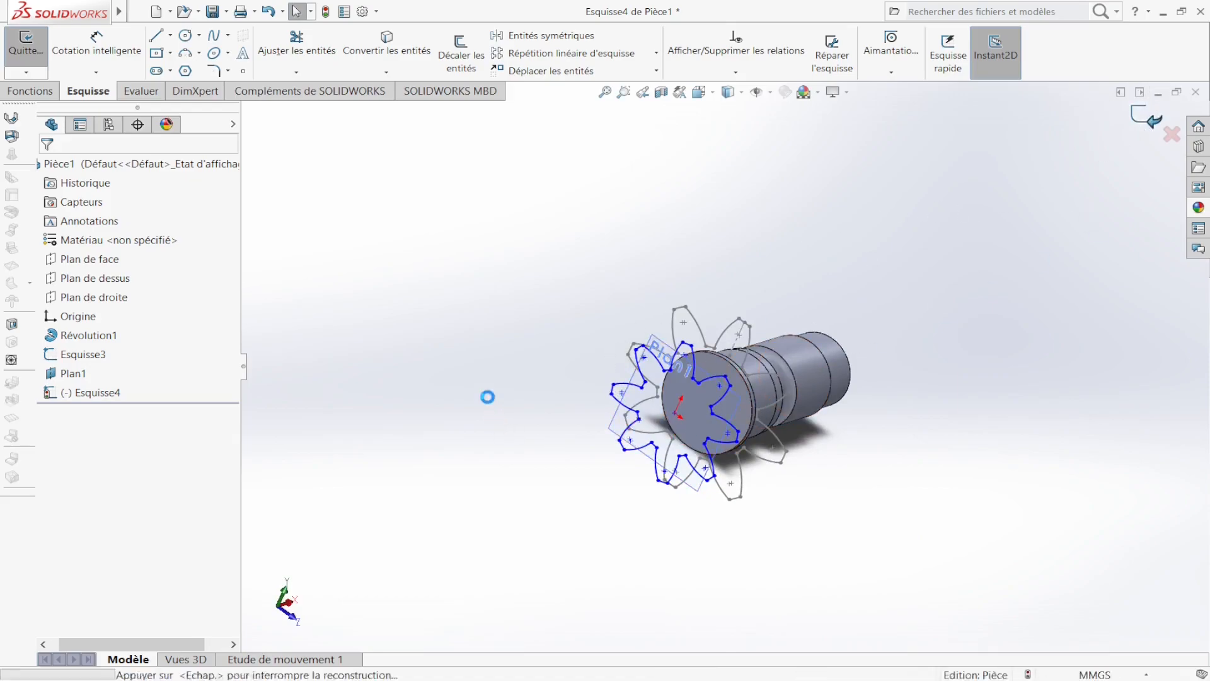
{"action": "left_click", "coordinate": [621, 307]}
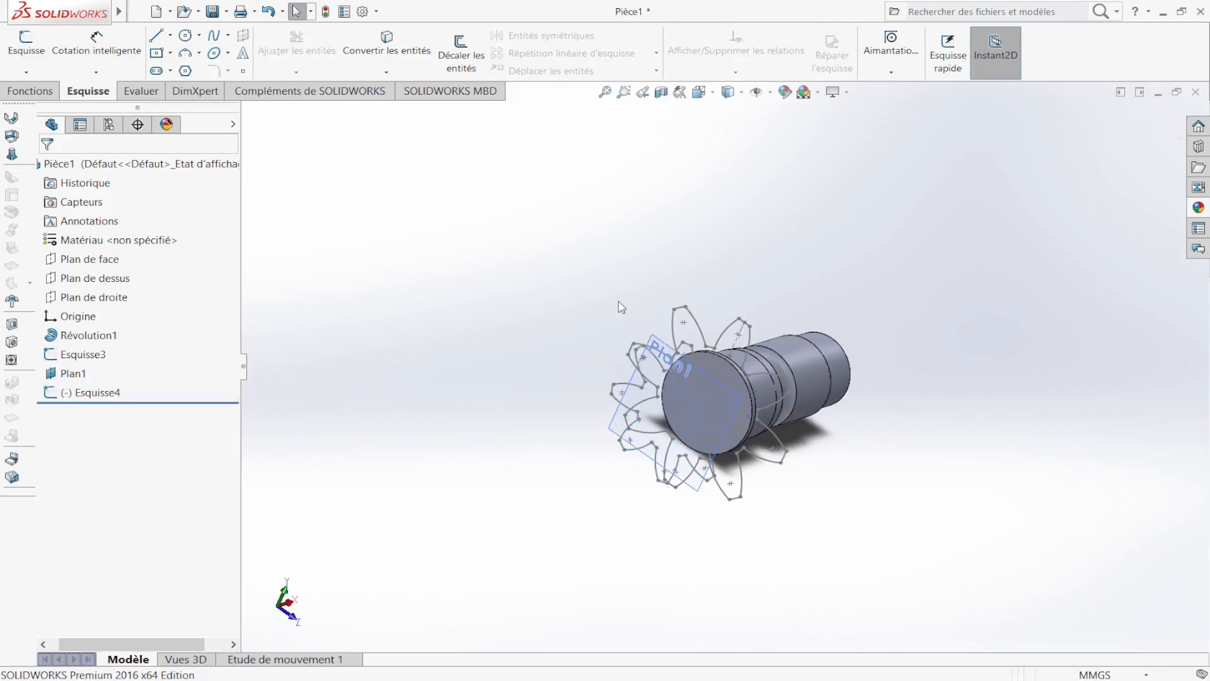
Create a reference plane offset 95 mm from the shaft's end face.
{"action": "left_click", "coordinate": [35, 91]}
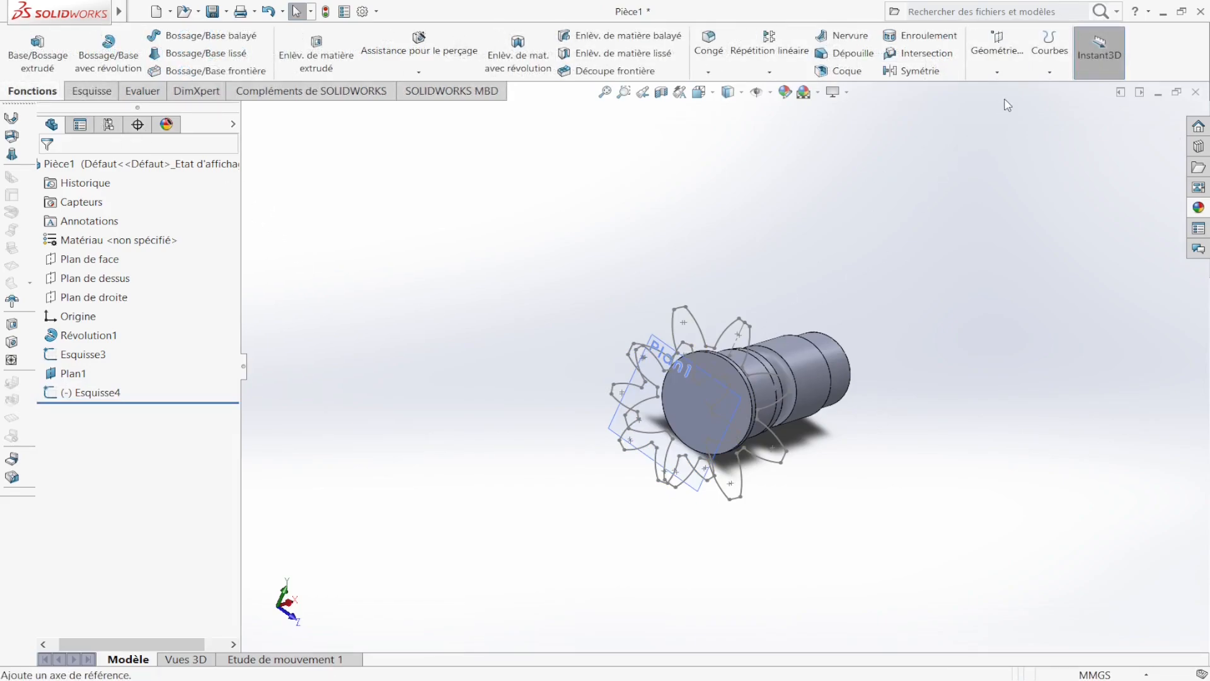
{"action": "left_click", "coordinate": [746, 396]}
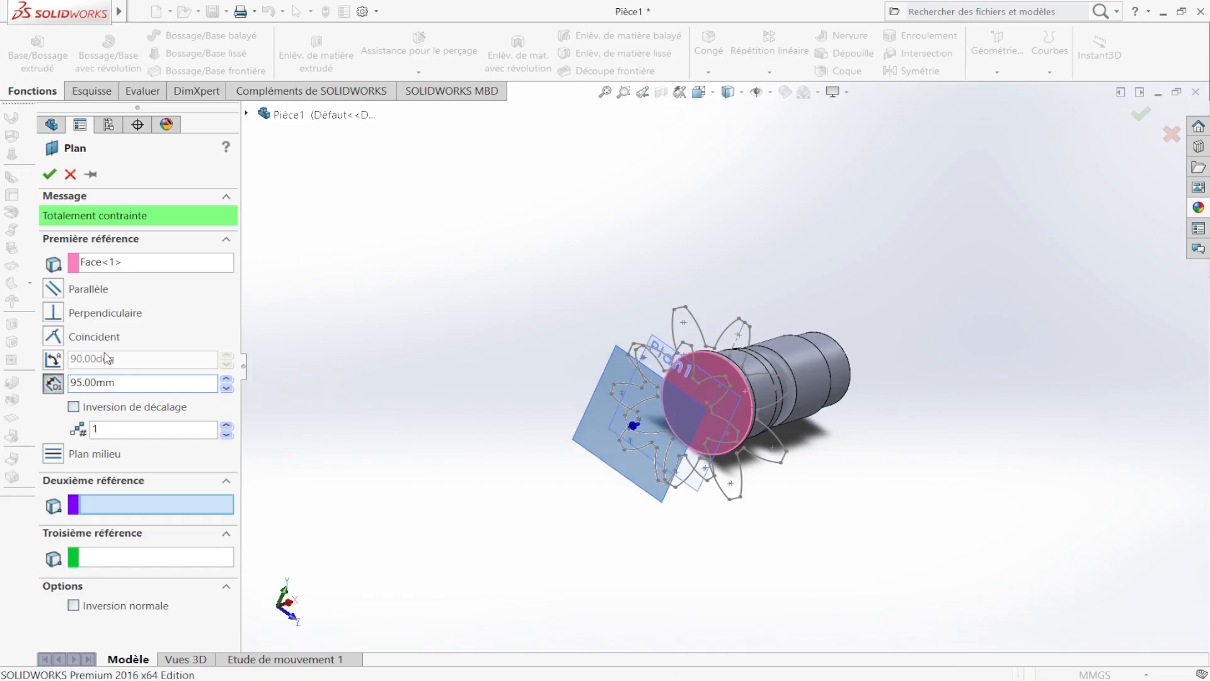
{"action": "key", "text": "Return"}
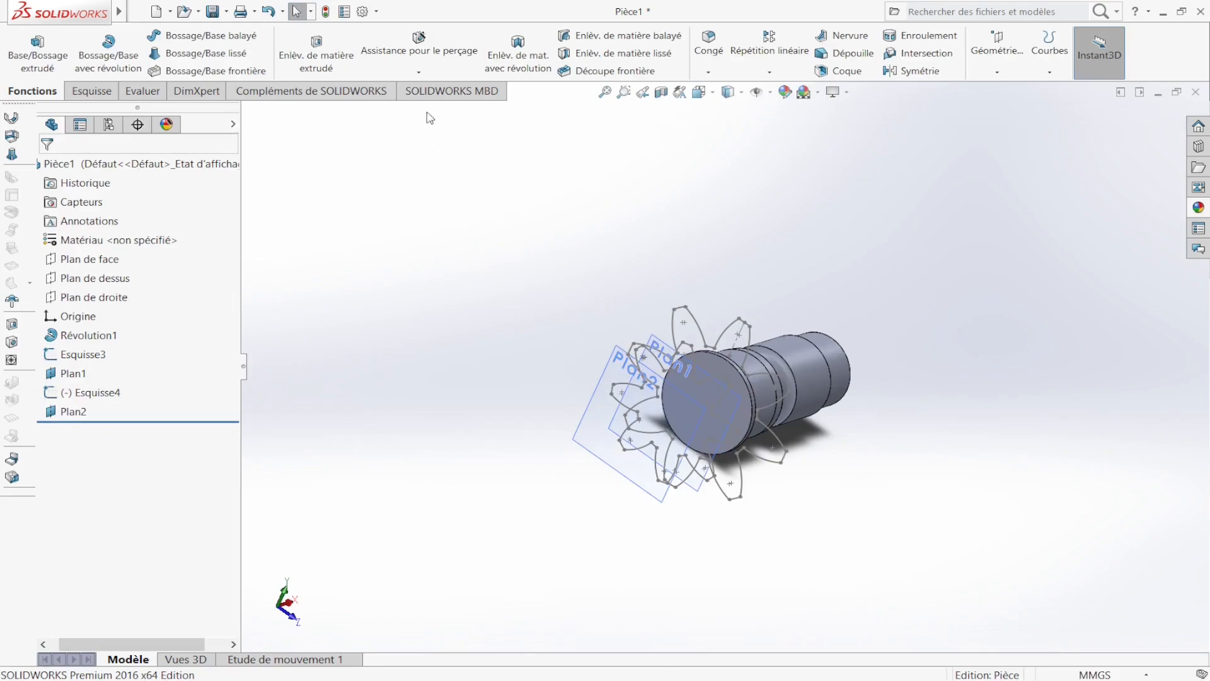
Start a sketch on Plan2 and convert the original eight-blade outline (Esquisse3) into it.
{"action": "left_click", "coordinate": [101, 96]}
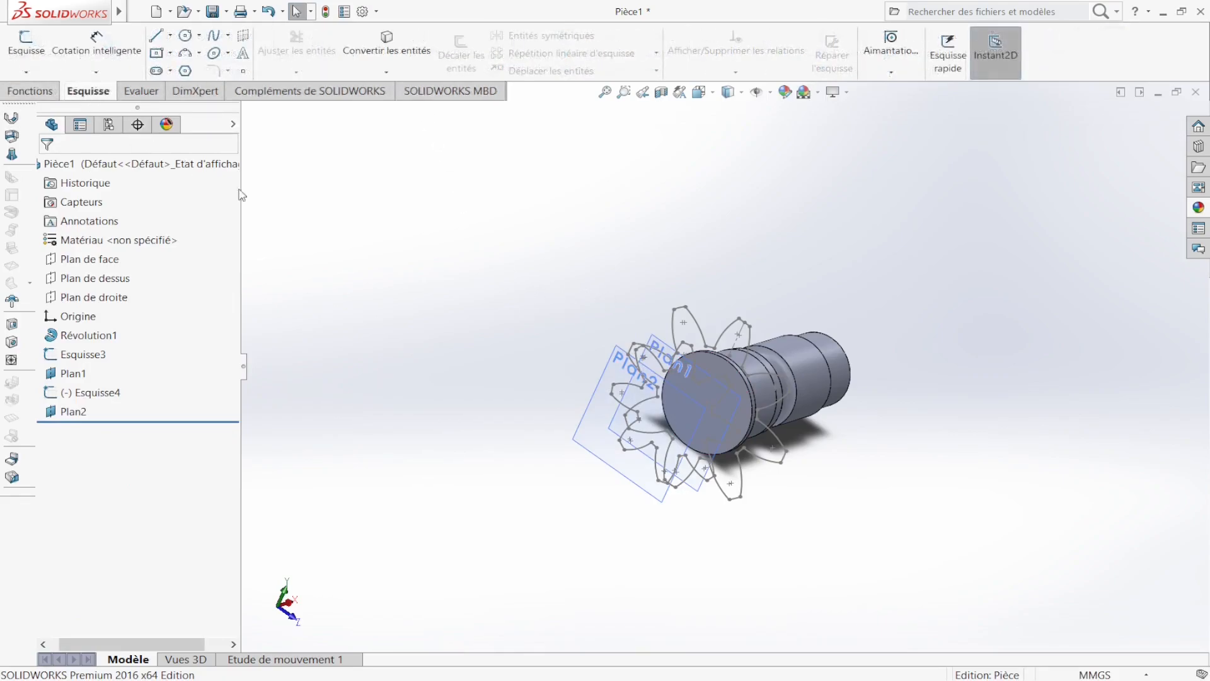
{"action": "left_click", "coordinate": [579, 438]}
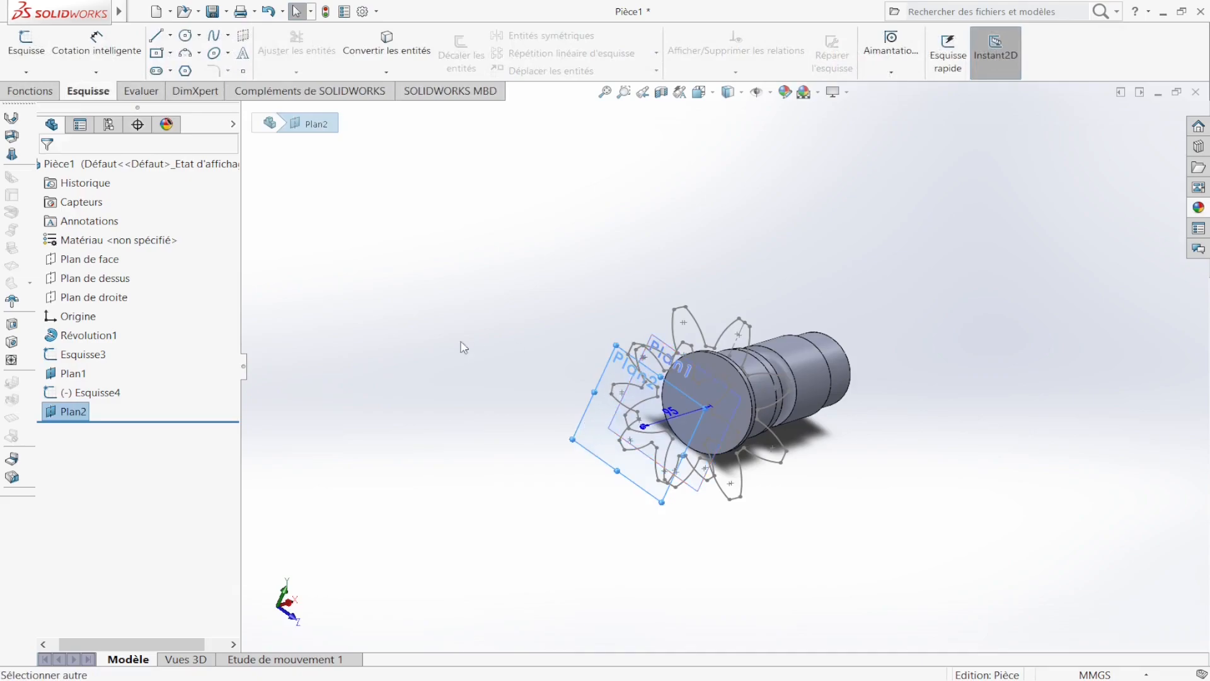
{"action": "left_click", "coordinate": [26, 44]}
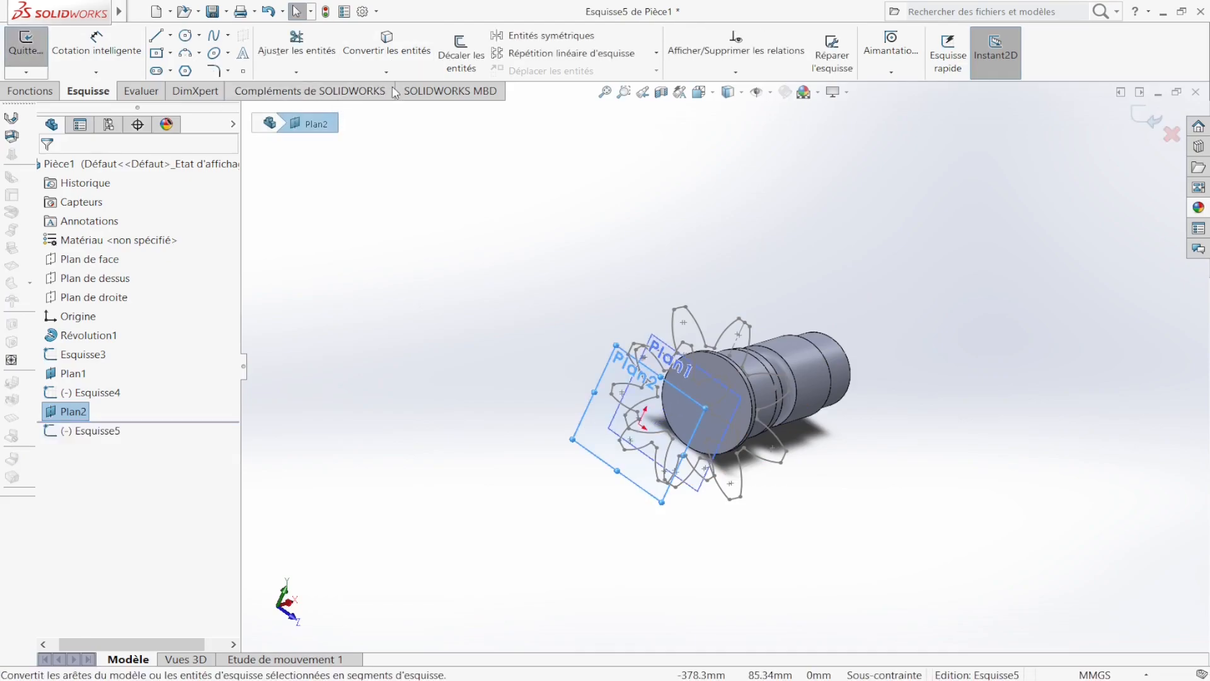
{"action": "left_click", "coordinate": [387, 46]}
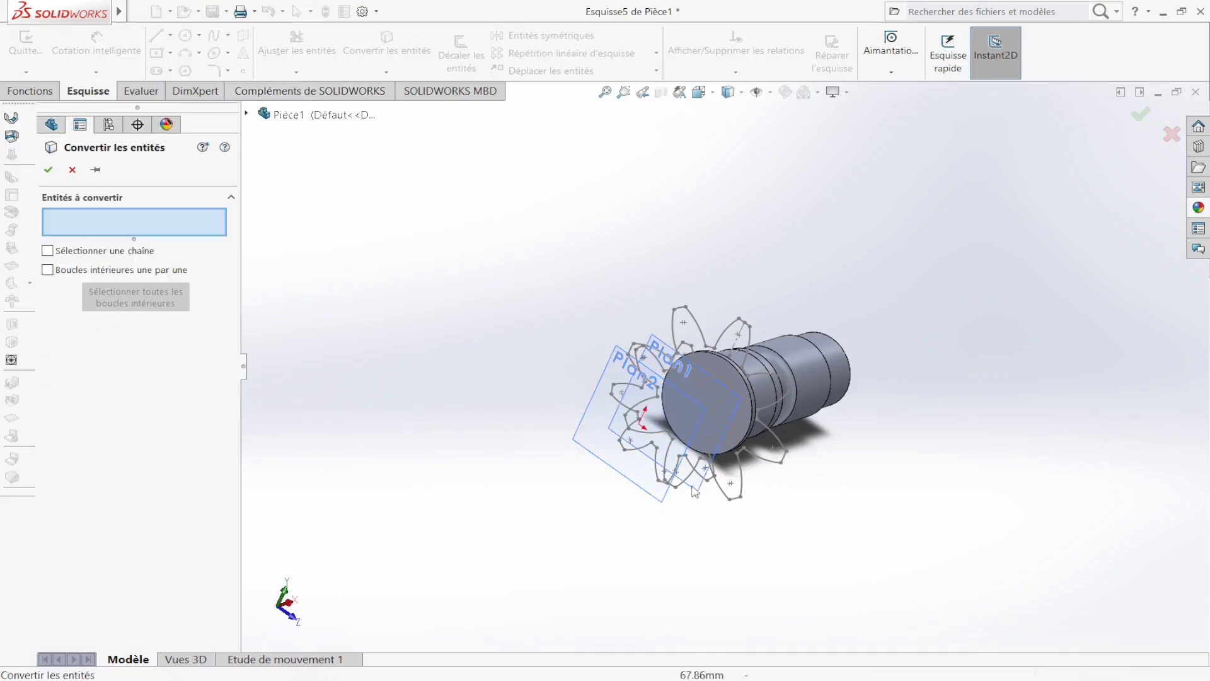
{"action": "left_click", "coordinate": [247, 114]}
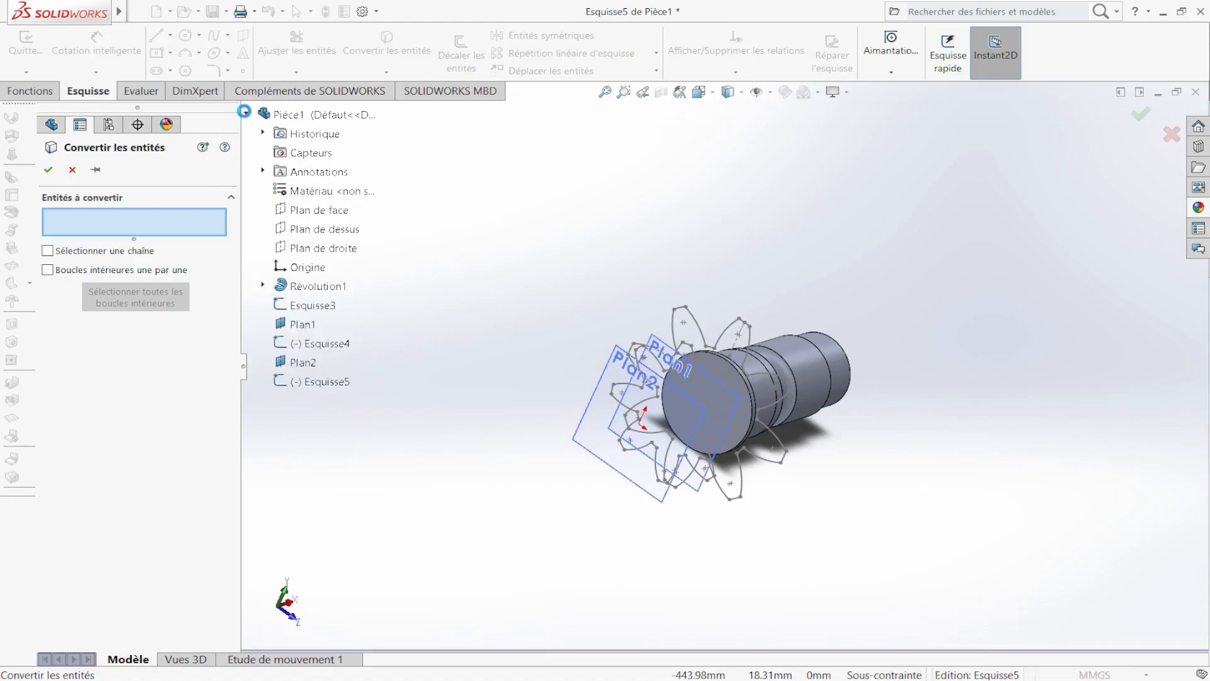
{"action": "left_click", "coordinate": [322, 306]}
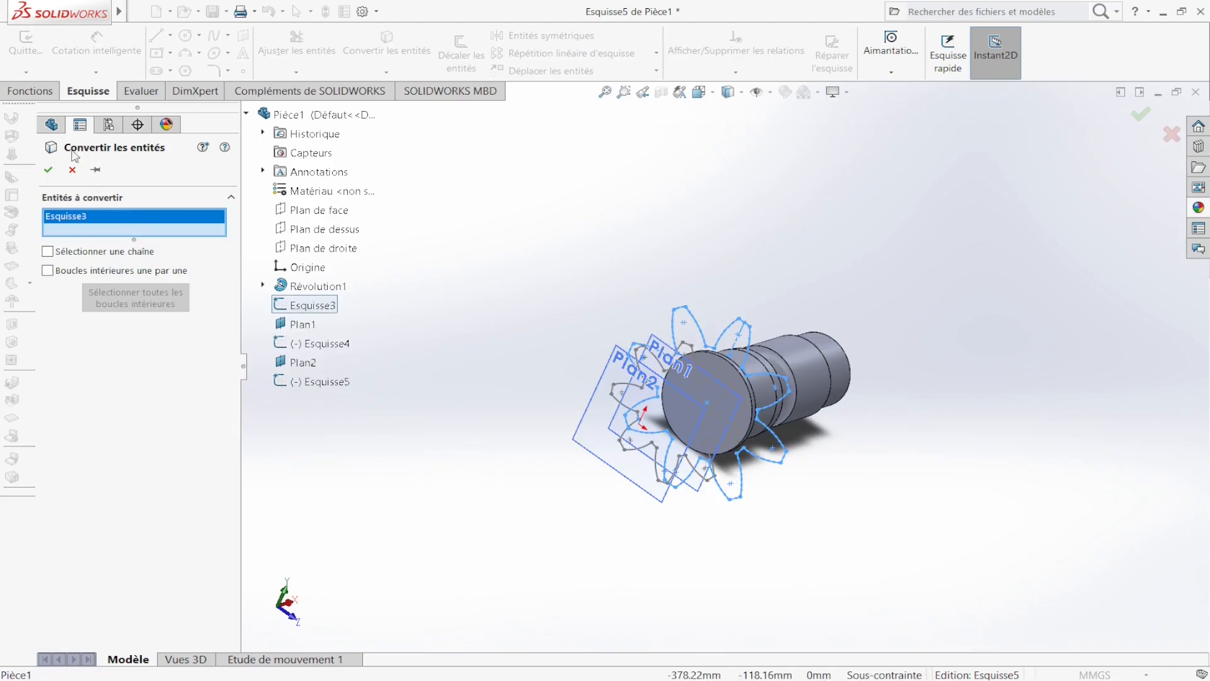
{"action": "left_click", "coordinate": [50, 176]}
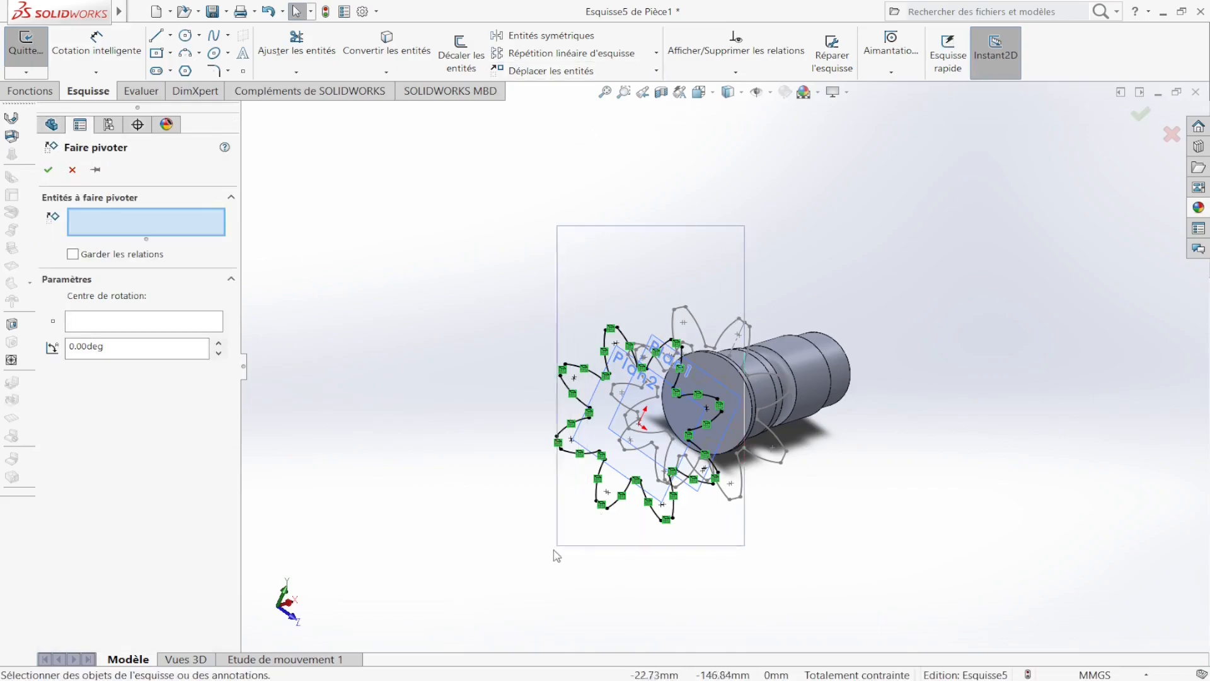
Set a 30° rotation of all converted outline arcs on Plan2 about the sketch origin, without keeping relations.
{"action": "mouse_move", "coordinate": [796, 209]}
{"action": "left_mouse_down"}
{"action": "mouse_move", "coordinate": [667, 555]}
{"action": "mouse_move", "coordinate": [508, 587]}
{"action": "left_mouse_up"}
{"action": "middle_click_drag", "start_coordinate": [586, 424], "coordinate": [579, 418]}
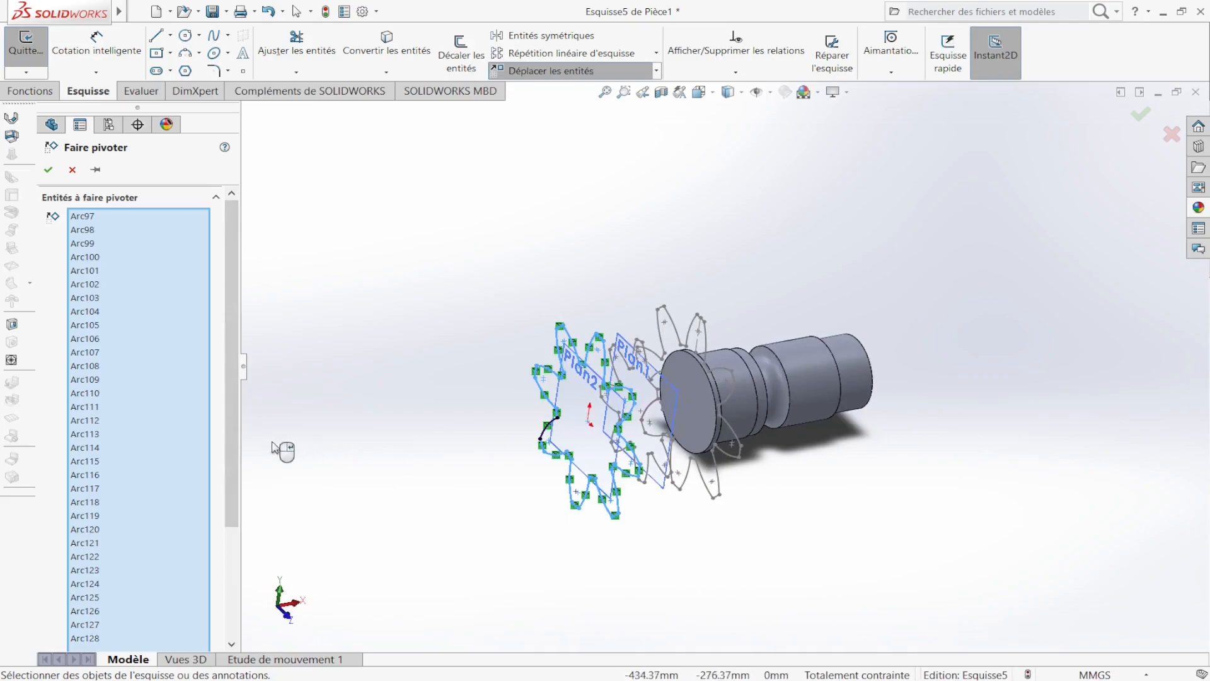
{"action": "scroll", "coordinate": [166, 567], "scroll_direction": "down", "scroll_amount": 3}
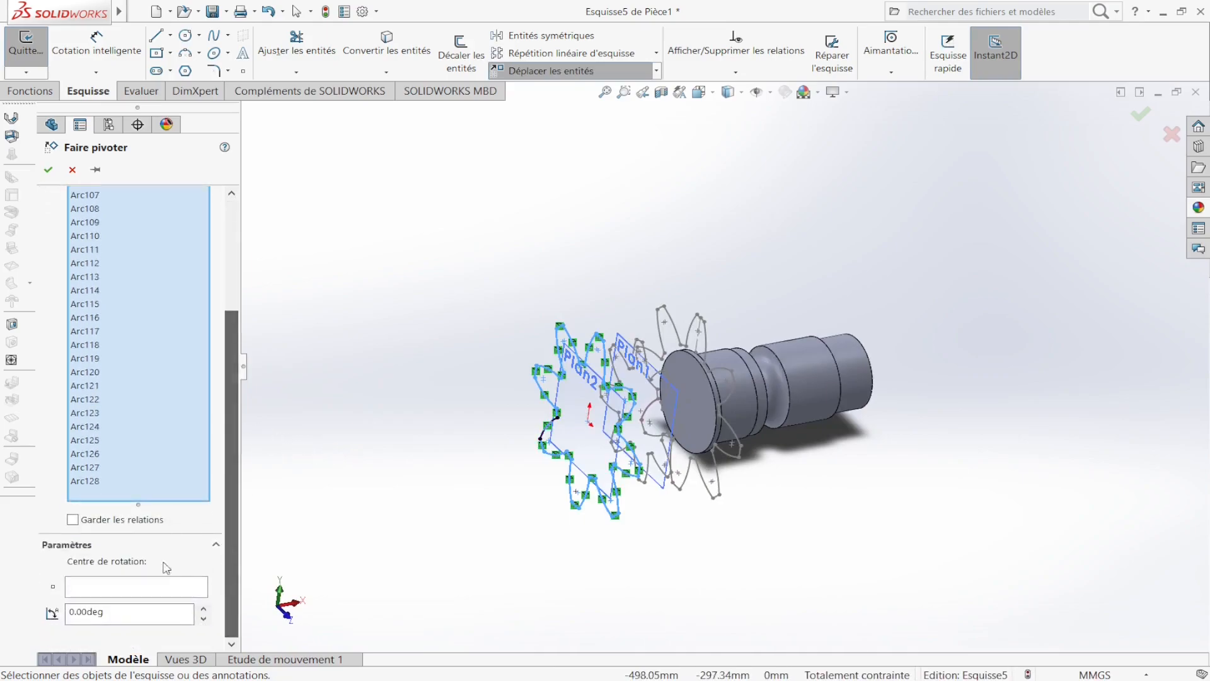
{"action": "left_click", "coordinate": [135, 587]}
{"action": "left_click", "coordinate": [589, 425]}
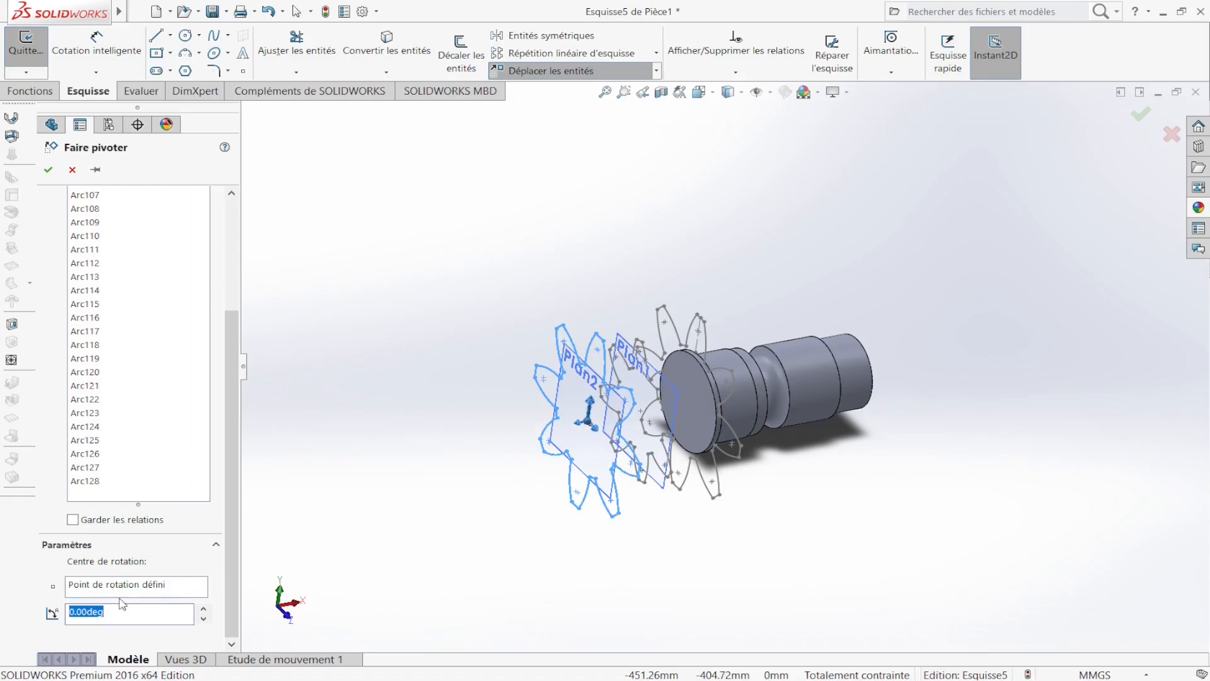
{"action": "key", "text": "Return"}
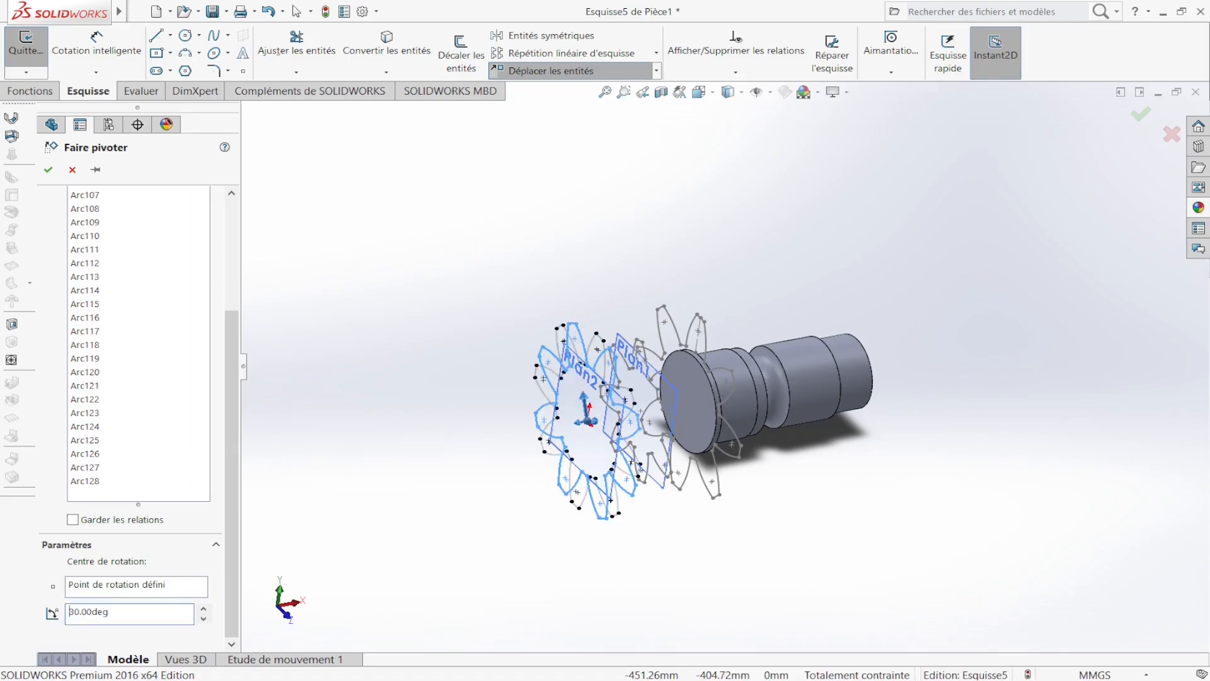
Check the rotation preview against the shaft, try neighbouring angles, and apply the rotation at 30°.
{"action": "middle_click_drag", "start_coordinate": [678, 363], "coordinate": [709, 327]}
{"action": "scroll", "coordinate": [709, 326], "scroll_direction": "down", "scroll_amount": 2}
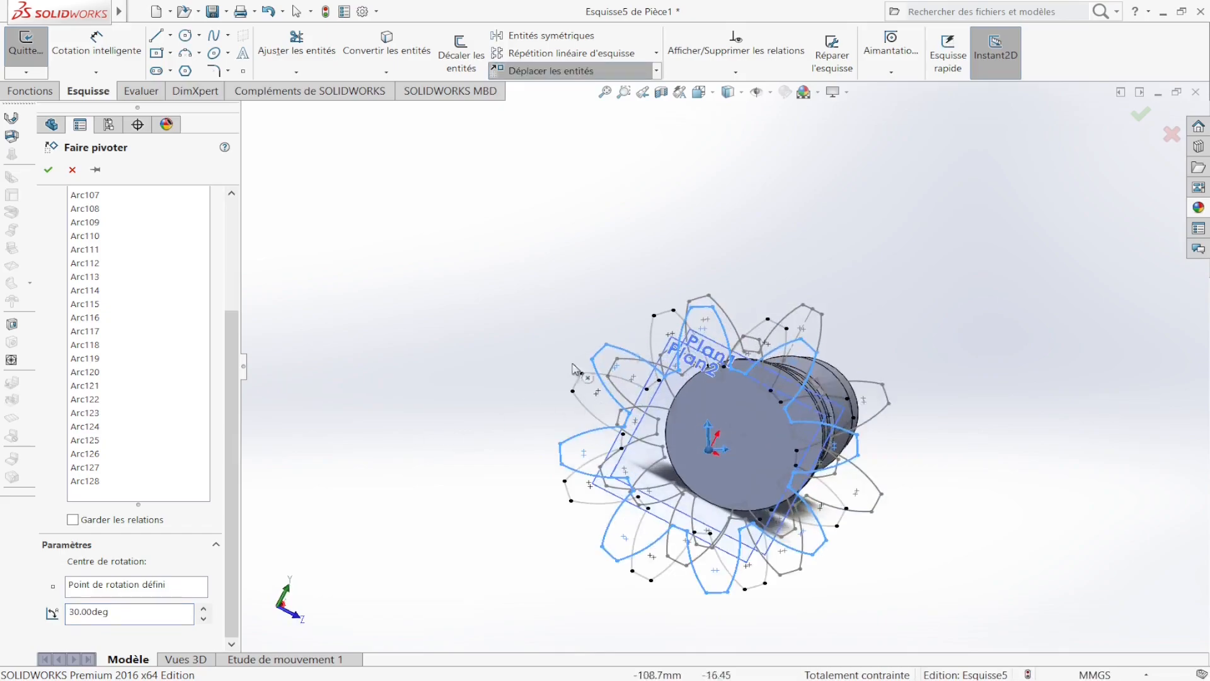
{"action": "scroll", "coordinate": [691, 374], "scroll_direction": "up", "scroll_amount": 2}
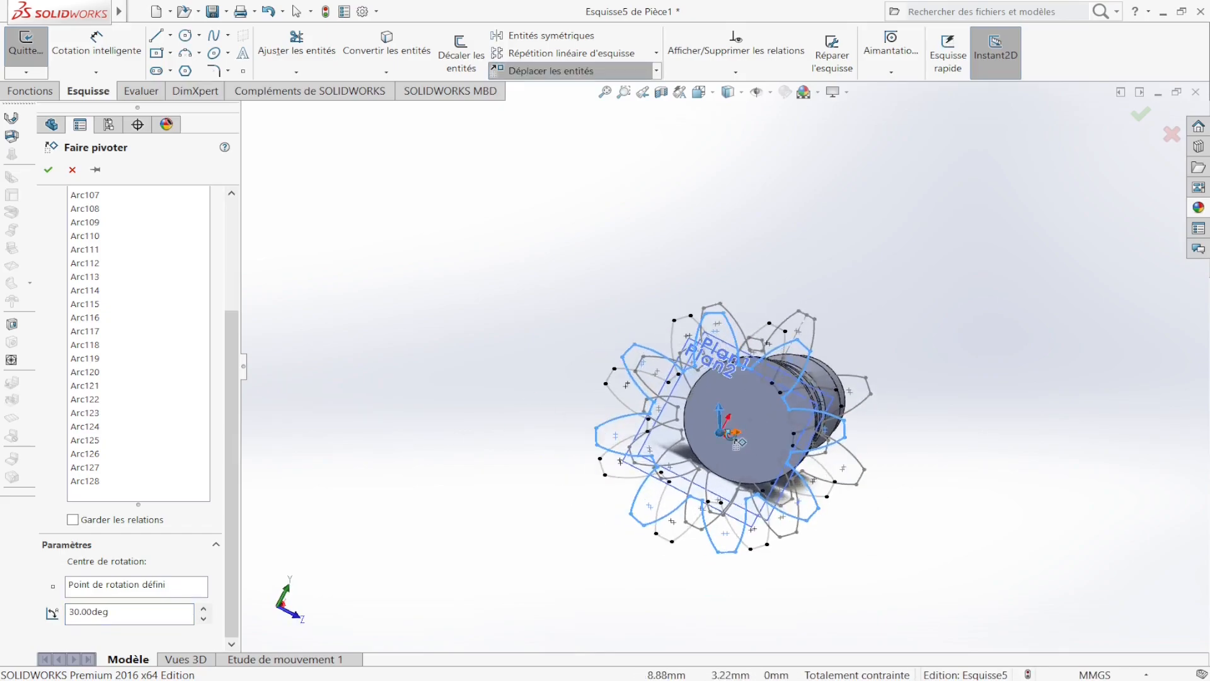
{"action": "left_click", "coordinate": [203, 609]}
{"action": "left_click", "coordinate": [203, 609]}
{"action": "left_click", "coordinate": [203, 608]}
{"action": "left_click", "coordinate": [203, 619]}
{"action": "left_click", "coordinate": [203, 619]}
{"action": "left_click", "coordinate": [203, 619]}
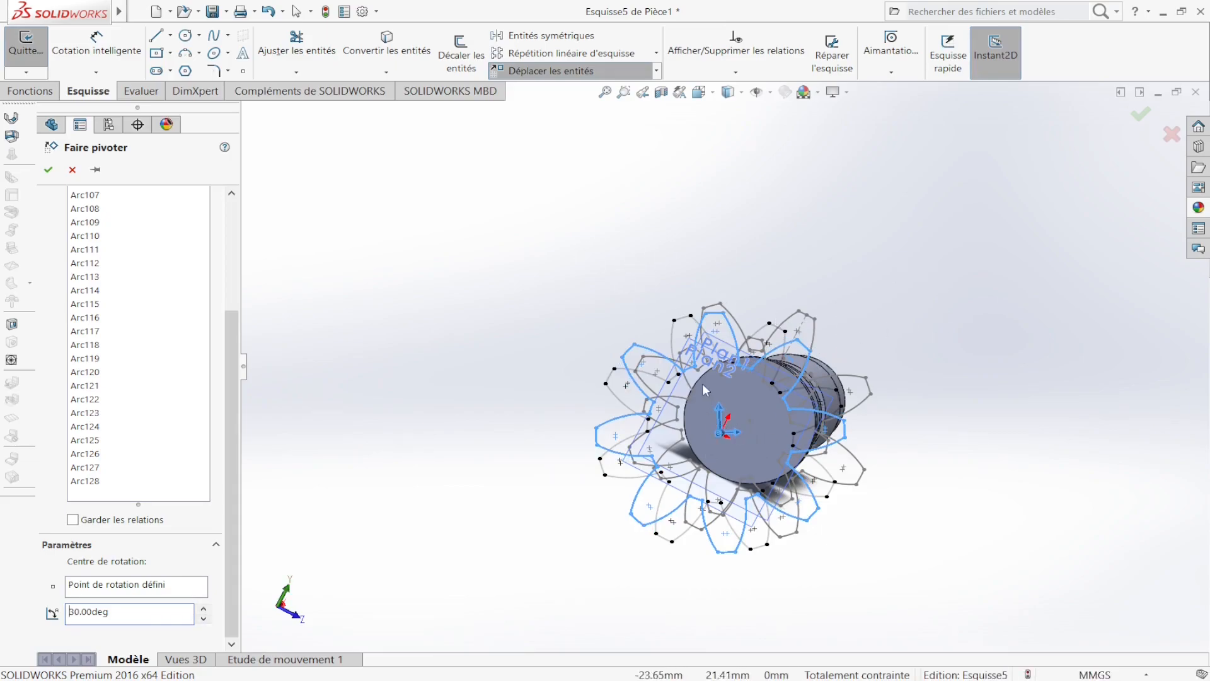
{"action": "left_click", "coordinate": [49, 170]}
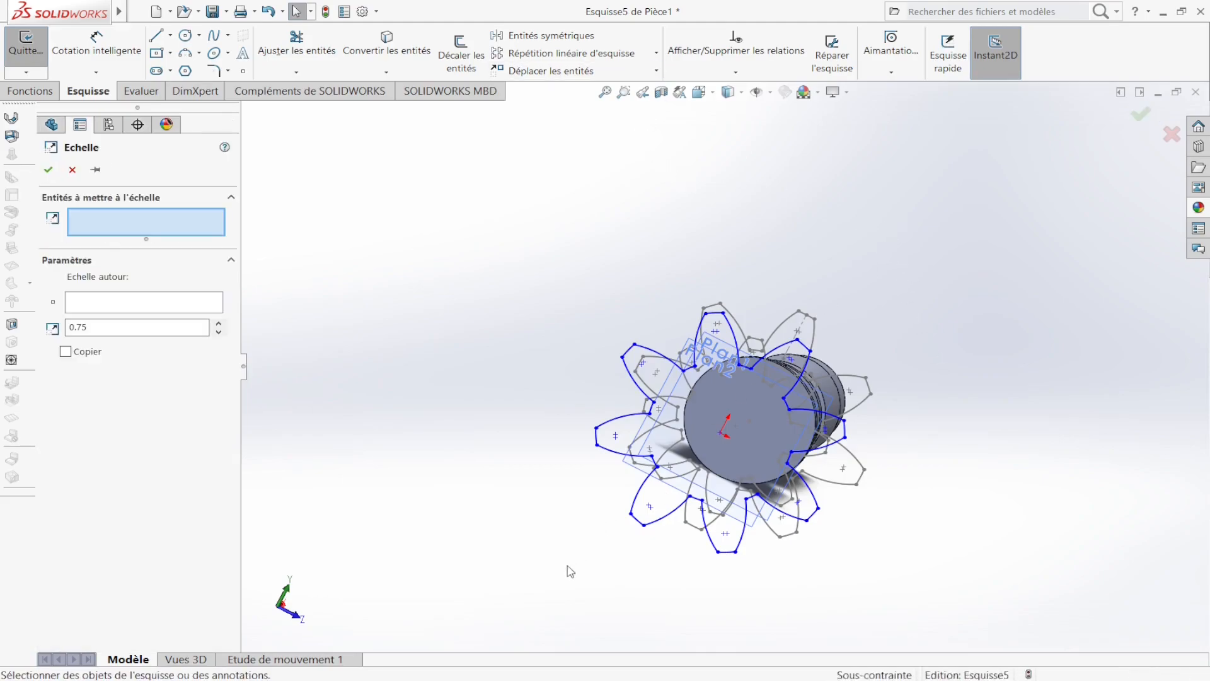
Scale the entire rotated outline on Plan2 by a factor of 0.5 about the sketch origin, without making a copy.
{"action": "left_click_drag", "start_coordinate": [895, 223], "coordinate": [557, 601]}
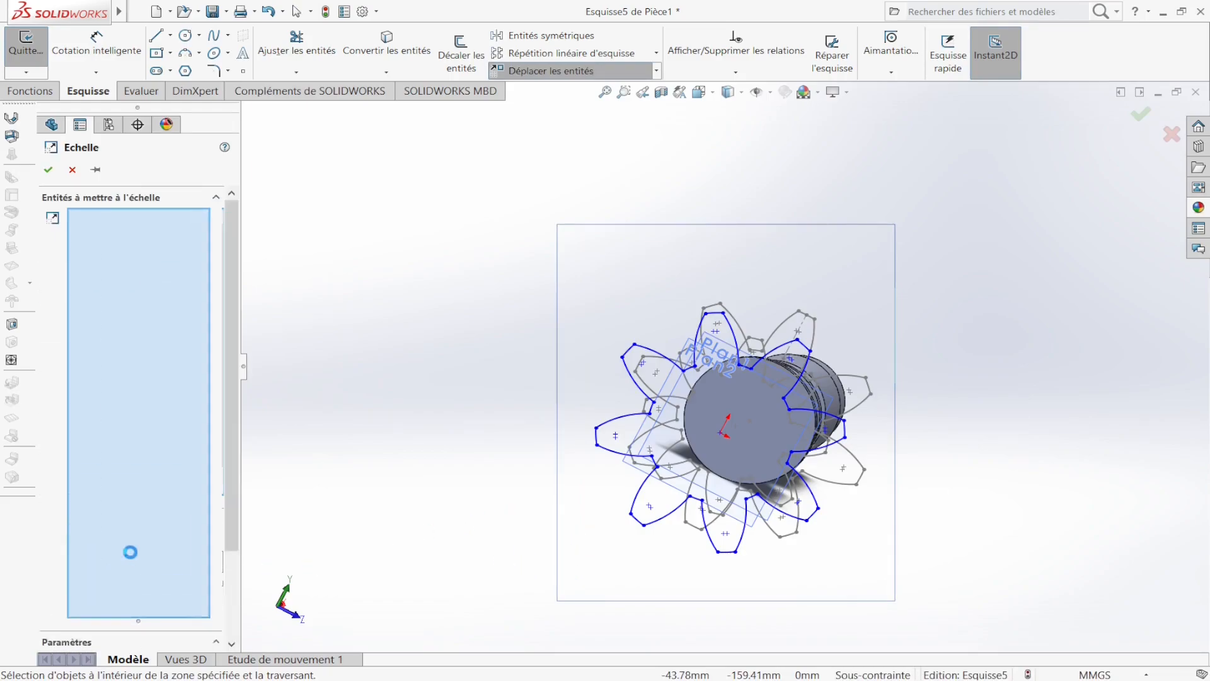
{"action": "scroll", "coordinate": [238, 500], "scroll_direction": "down", "scroll_amount": 3}
{"action": "scroll", "coordinate": [239, 500], "scroll_direction": "down", "scroll_amount": 1}
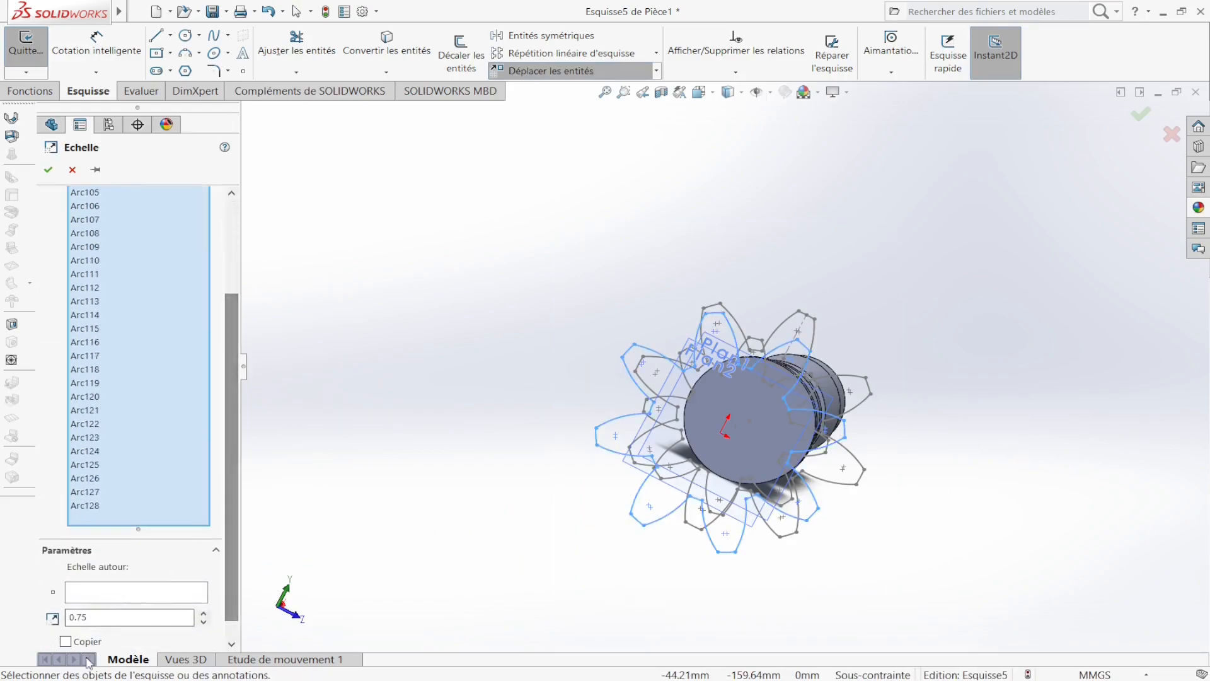
{"action": "left_click", "coordinate": [138, 598]}
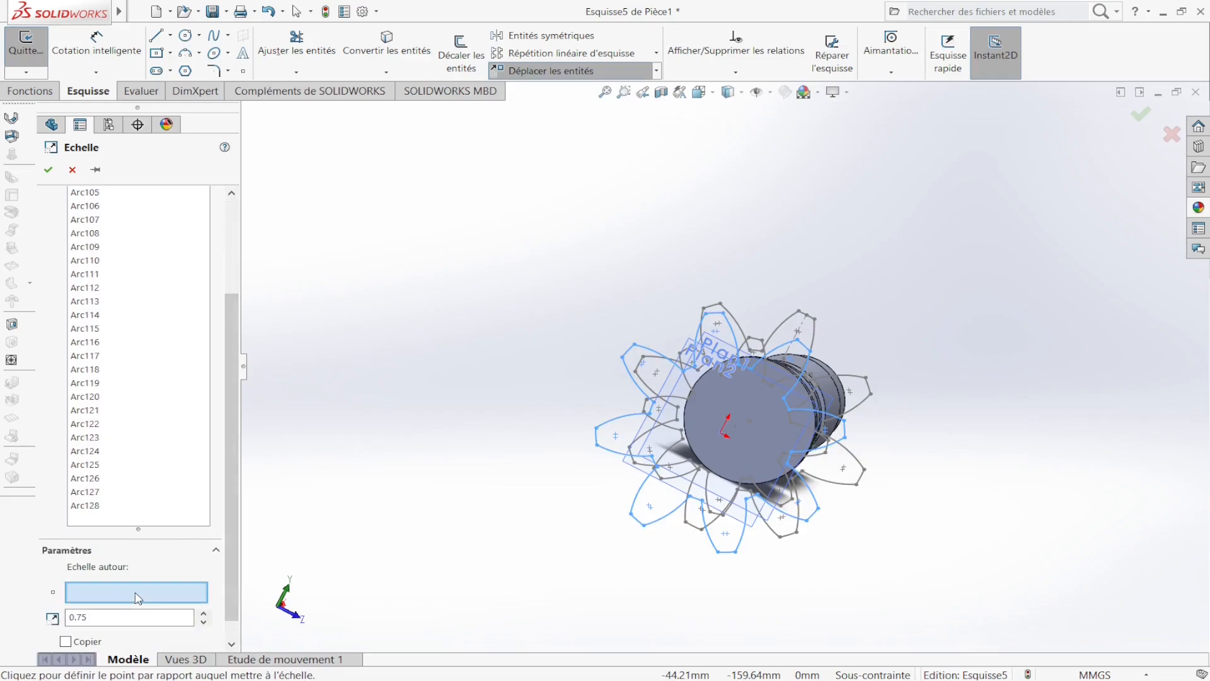
{"action": "left_click", "coordinate": [720, 435]}
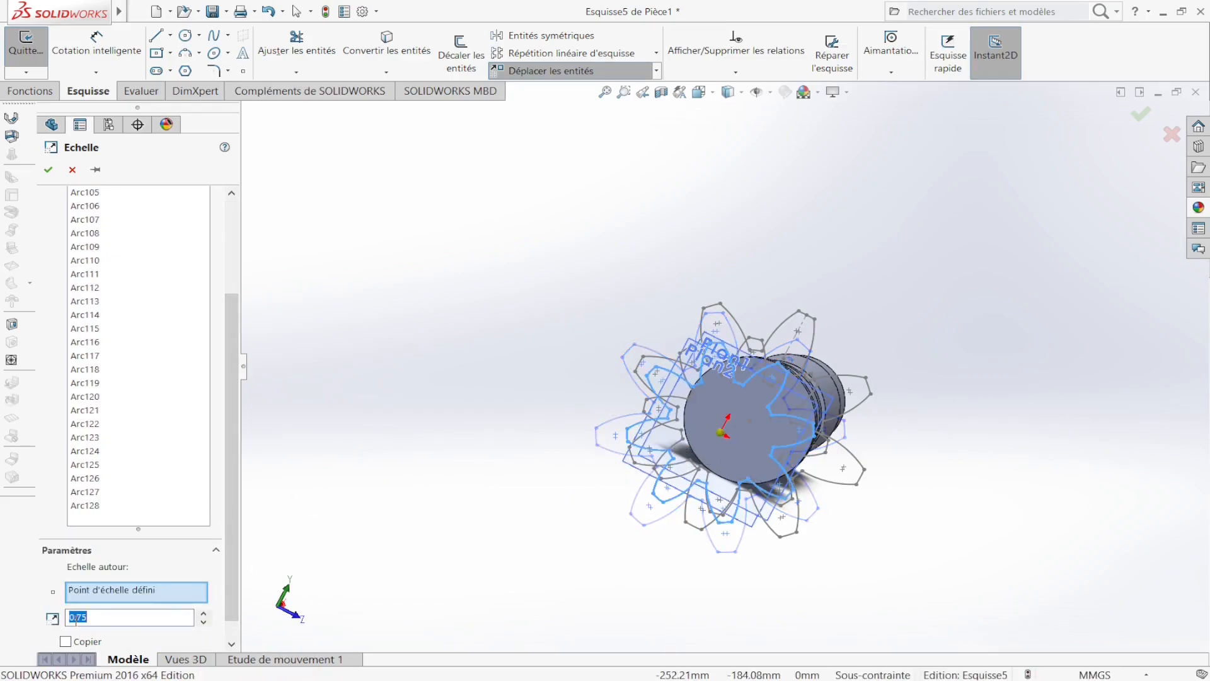
{"action": "type", "text": ".5"}
{"action": "key", "text": "Return"}
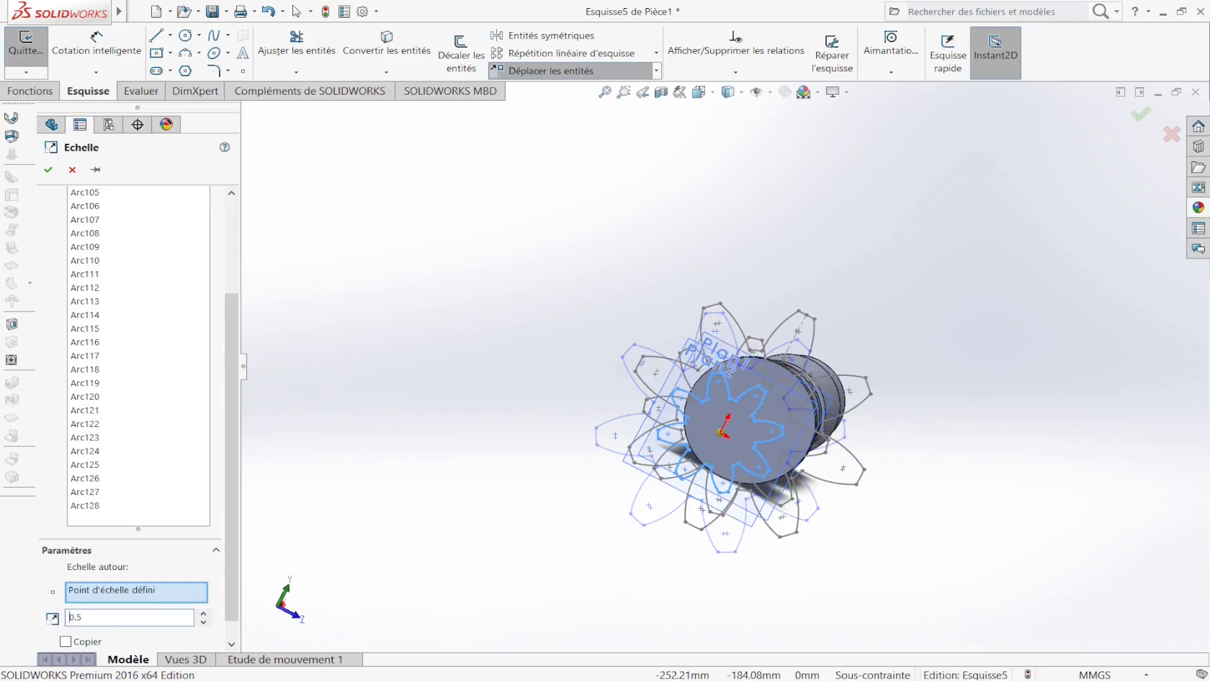
{"action": "left_click", "coordinate": [51, 169]}
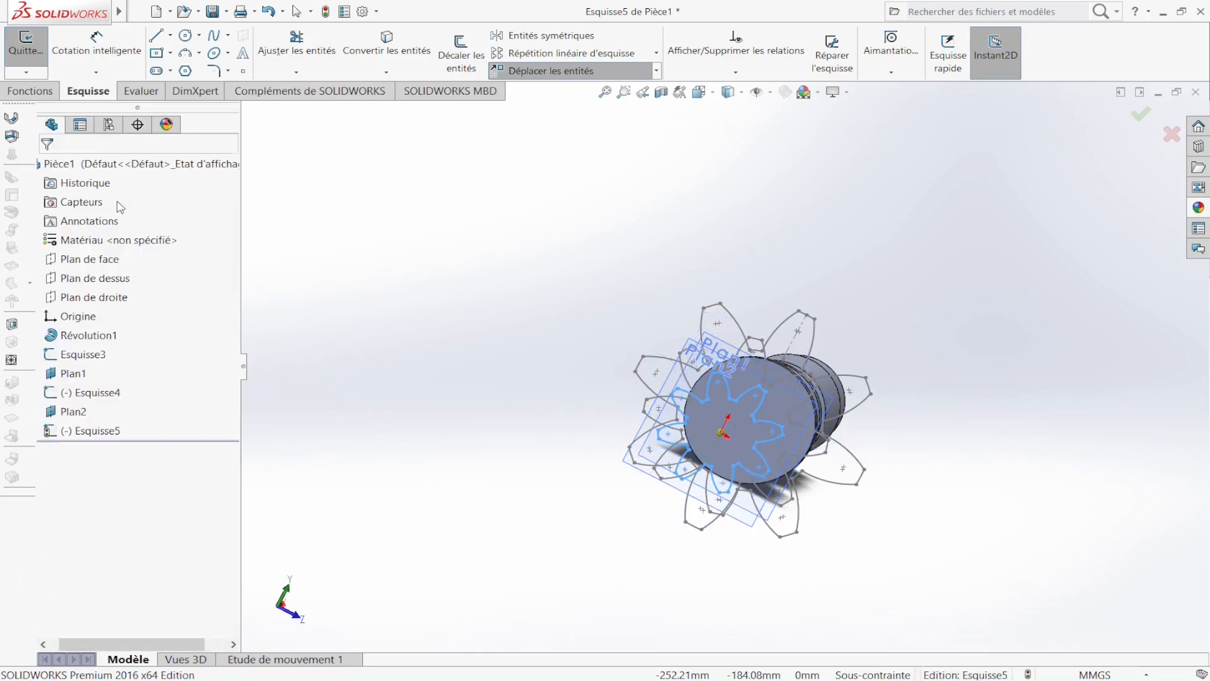
Finish the half-scale blade outline sketch on Plan2 and clear its selection.
{"action": "mouse_move", "coordinate": [857, 278]}
{"action": "middle_mouse_down"}
{"action": "mouse_move", "coordinate": [895, 258]}
{"action": "mouse_move", "coordinate": [851, 240]}
{"action": "mouse_move", "coordinate": [946, 202]}
{"action": "middle_mouse_up"}
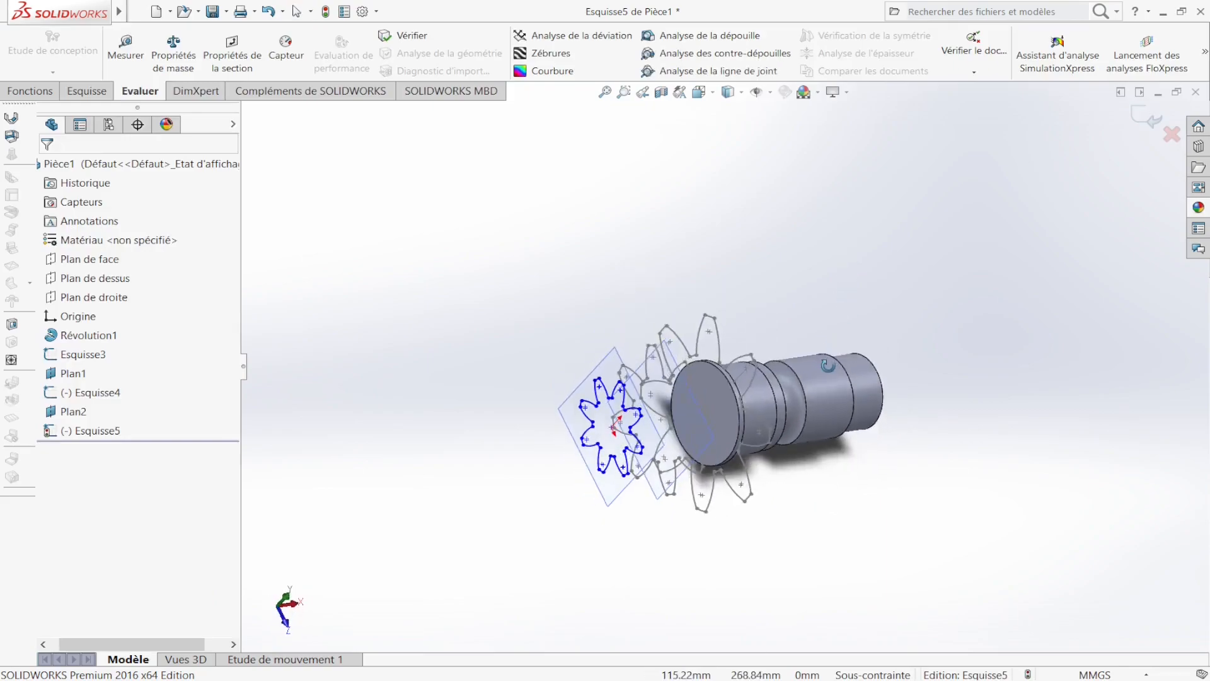
{"action": "left_click", "coordinate": [1144, 117]}
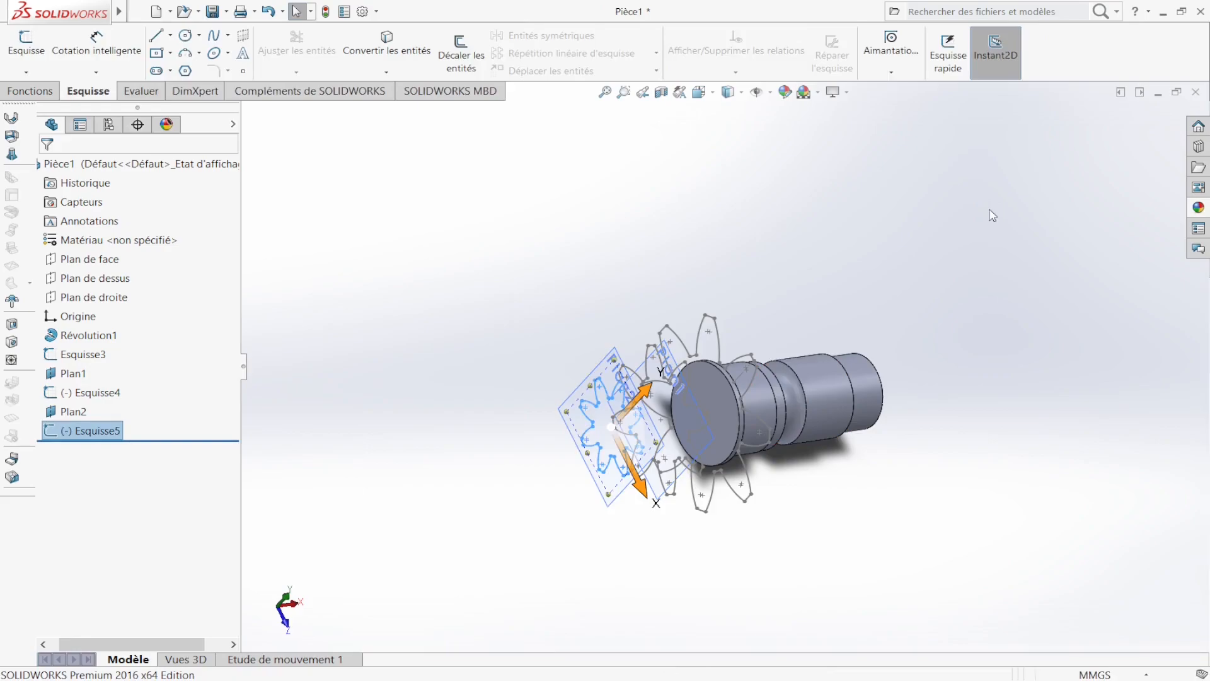
{"action": "left_click", "coordinate": [565, 294]}
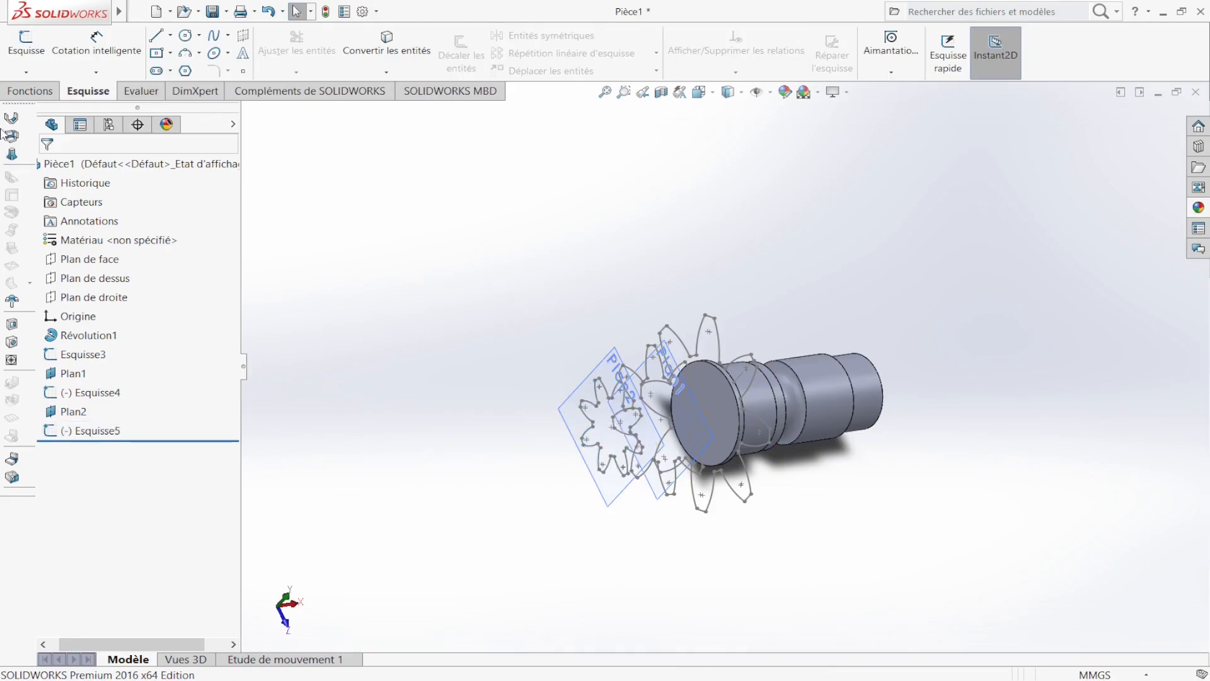
Loft a boss through the three eight-blade outlines, Esquisse3, Esquisse4 and Esquisse5, picking corresponding points in order from the shaft end to Plan2.
{"action": "left_click", "coordinate": [29, 91]}
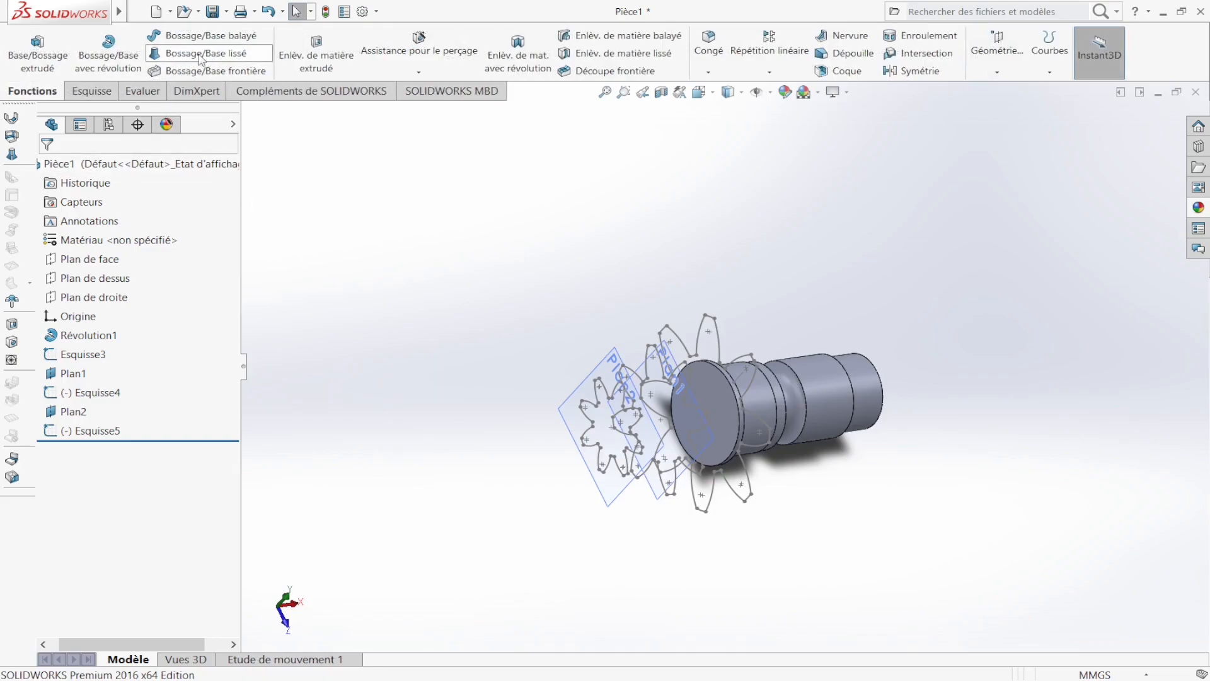
{"action": "left_click", "coordinate": [200, 59]}
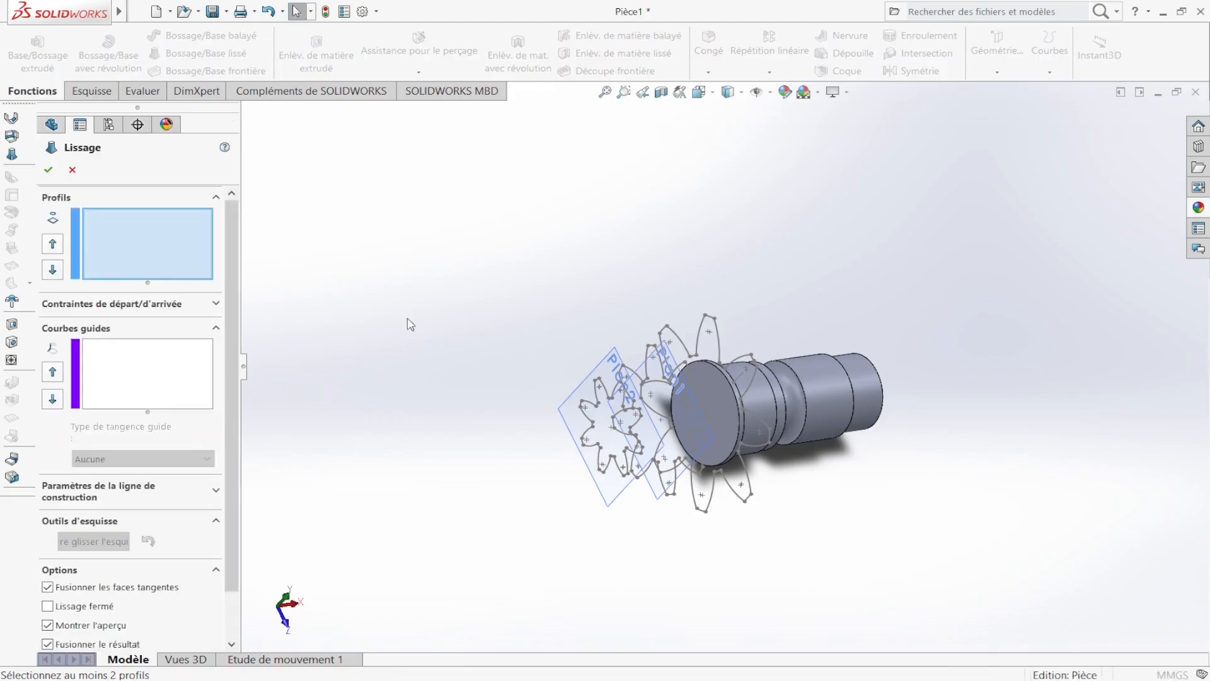
{"action": "mouse_move", "coordinate": [740, 426]}
{"action": "middle_mouse_down"}
{"action": "mouse_move", "coordinate": [781, 303]}
{"action": "mouse_move", "coordinate": [843, 296]}
{"action": "mouse_move", "coordinate": [838, 360]}
{"action": "mouse_move", "coordinate": [825, 340]}
{"action": "mouse_move", "coordinate": [807, 342]}
{"action": "middle_mouse_up"}
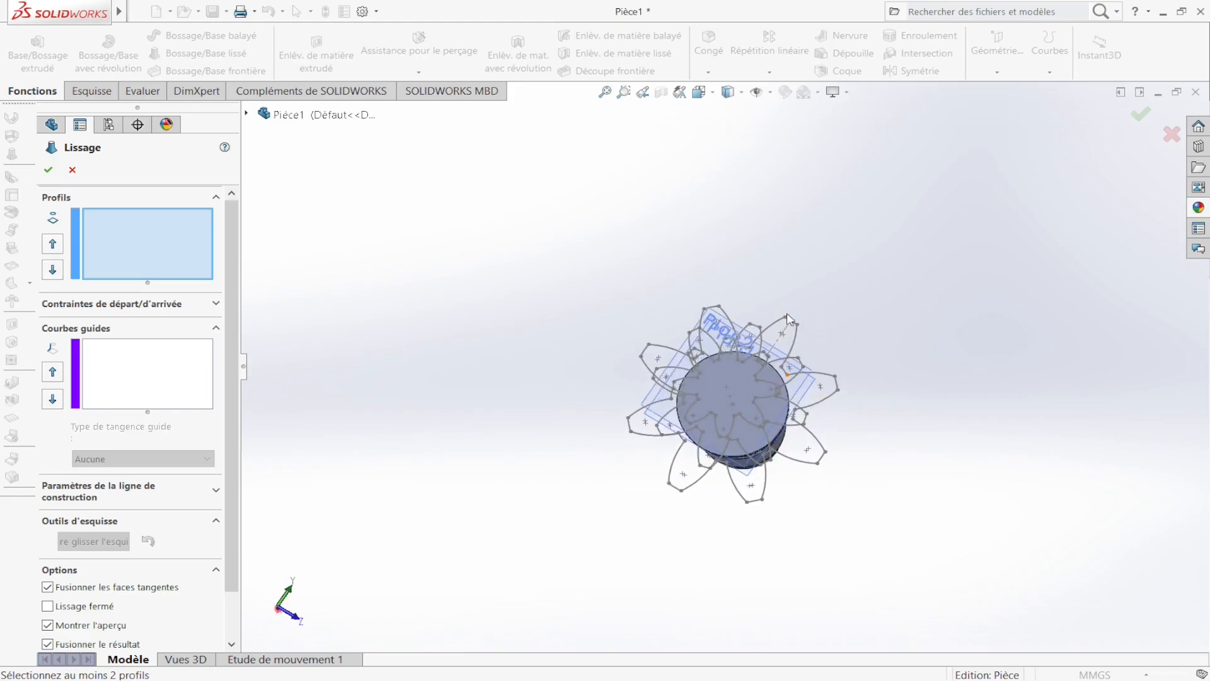
{"action": "middle_click_drag", "start_coordinate": [731, 344], "coordinate": [762, 337]}
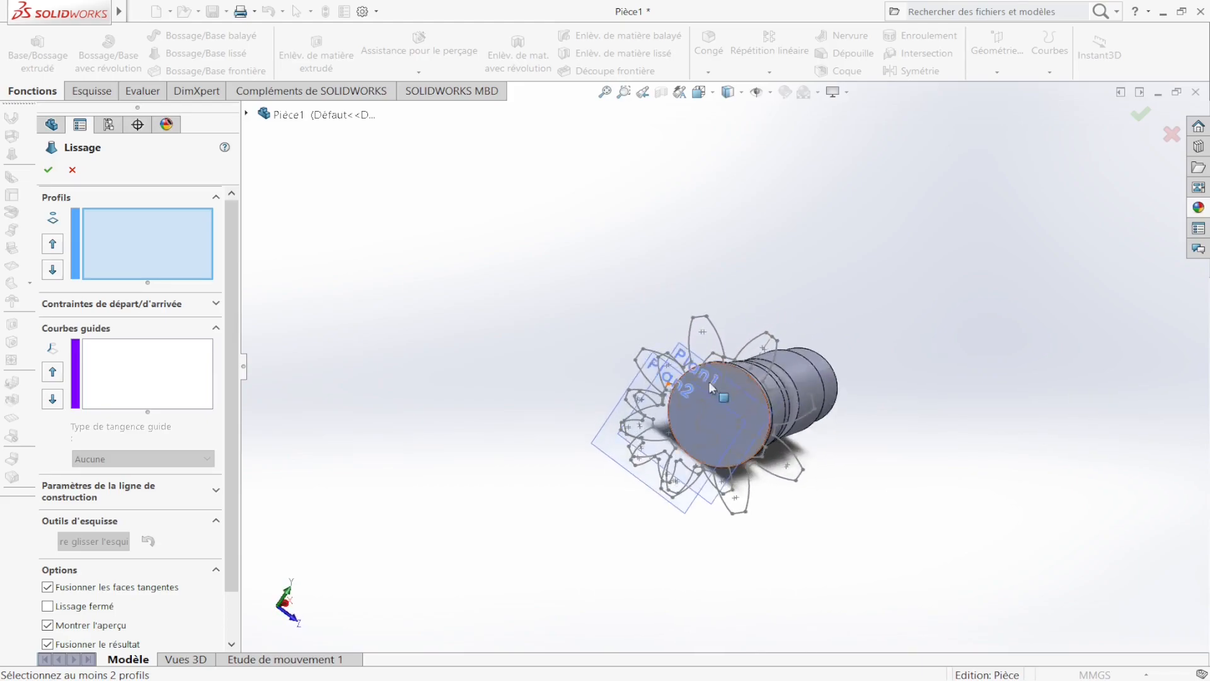
{"action": "left_click", "coordinate": [766, 334]}
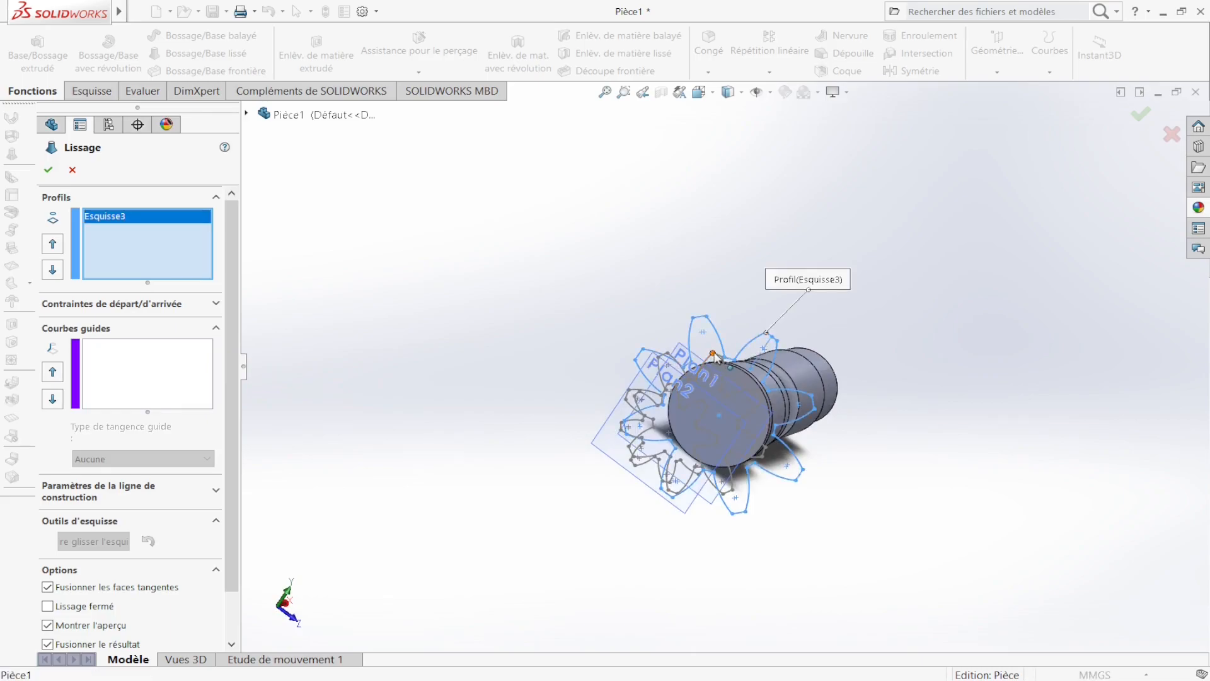
{"action": "left_click", "coordinate": [675, 392]}
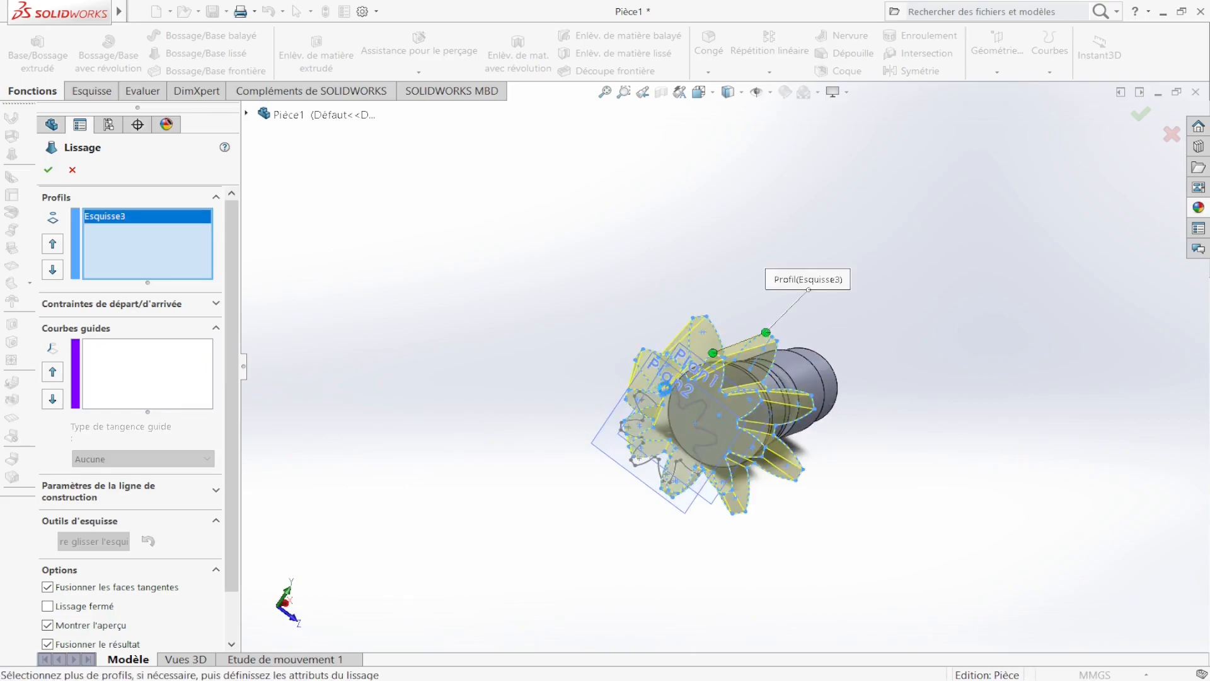
{"action": "scroll", "coordinate": [668, 397], "scroll_direction": "down", "scroll_amount": 3}
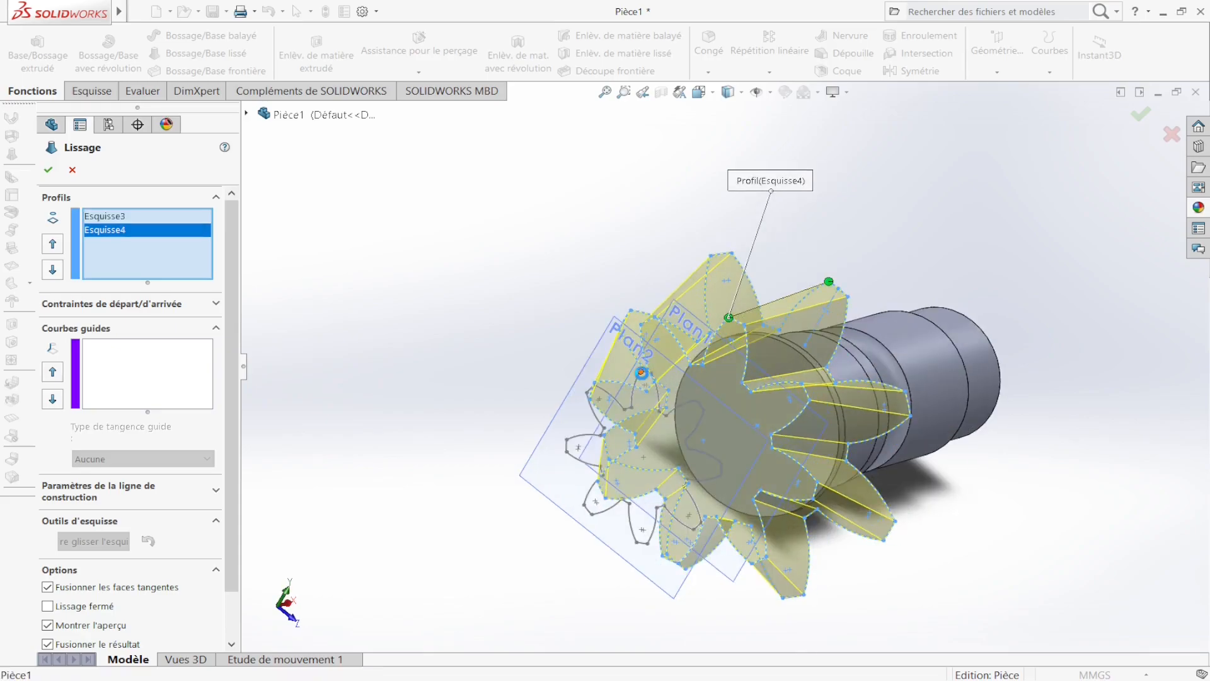
{"action": "left_click", "coordinate": [641, 373]}
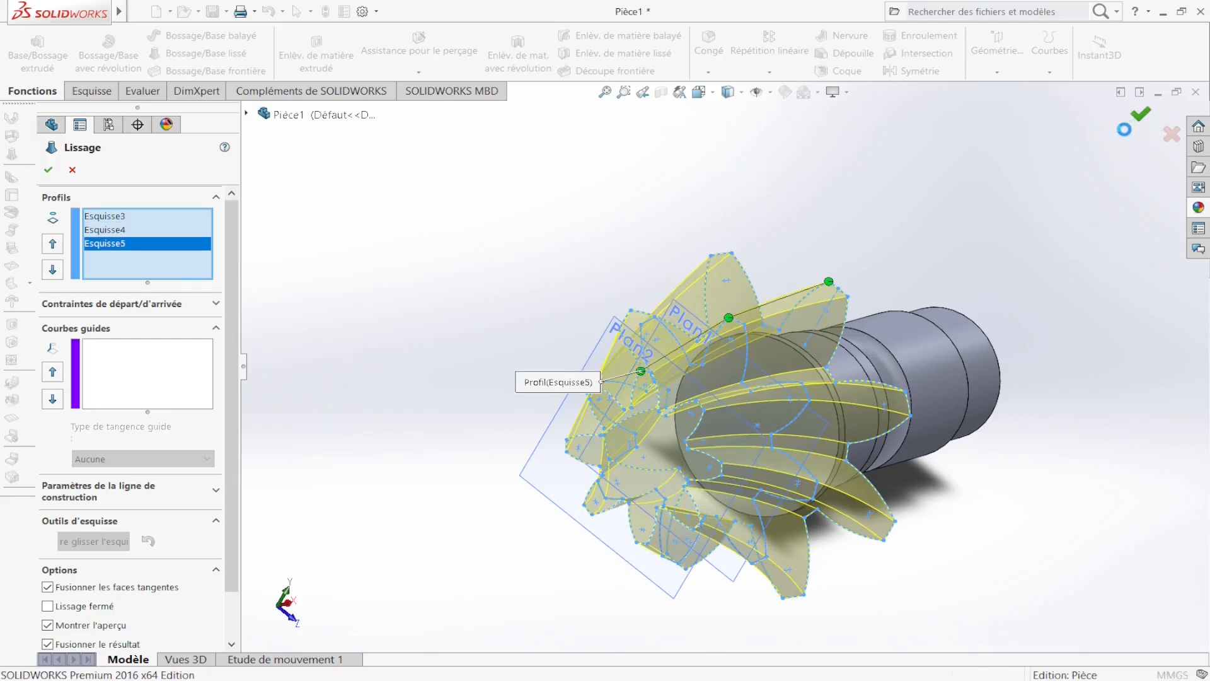
{"action": "left_click", "coordinate": [1140, 114]}
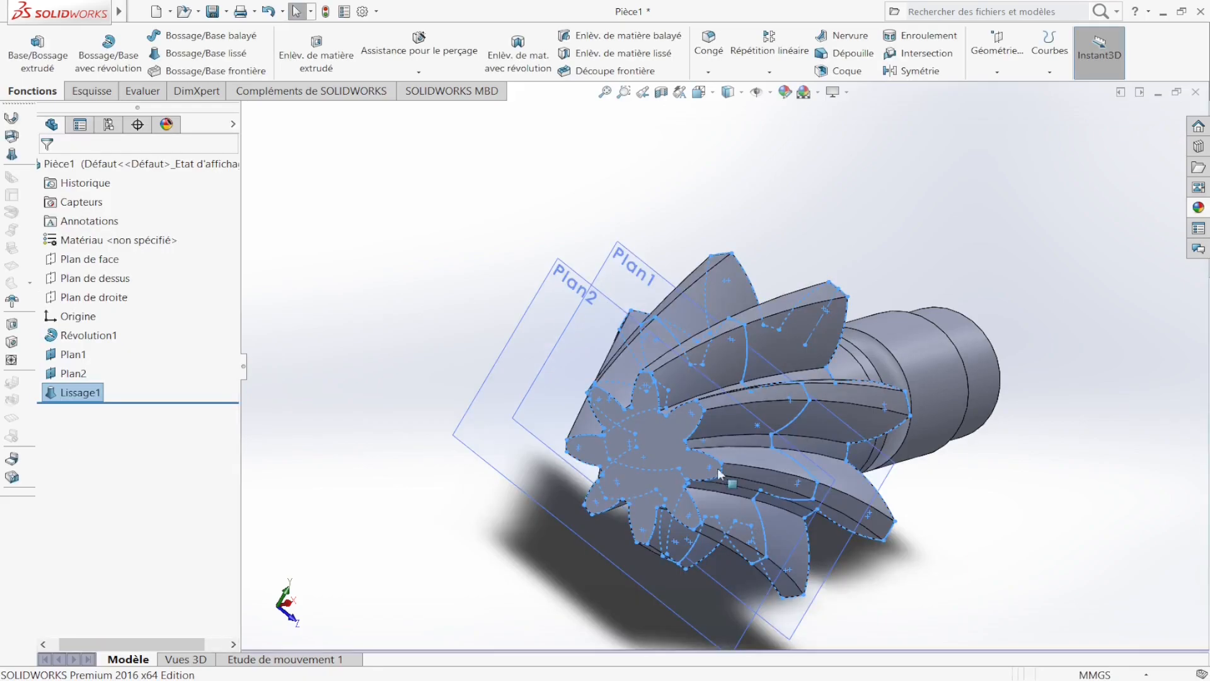
Examine the lofted cutter head from the front and side, checking the blade twist, taper and junction with the shaft.
{"action": "middle_click_drag", "start_coordinate": [785, 305], "coordinate": [714, 442]}
{"action": "middle_click_drag", "start_coordinate": [726, 370], "coordinate": [729, 353]}
{"action": "scroll", "coordinate": [728, 353], "scroll_direction": "up", "scroll_amount": 3}
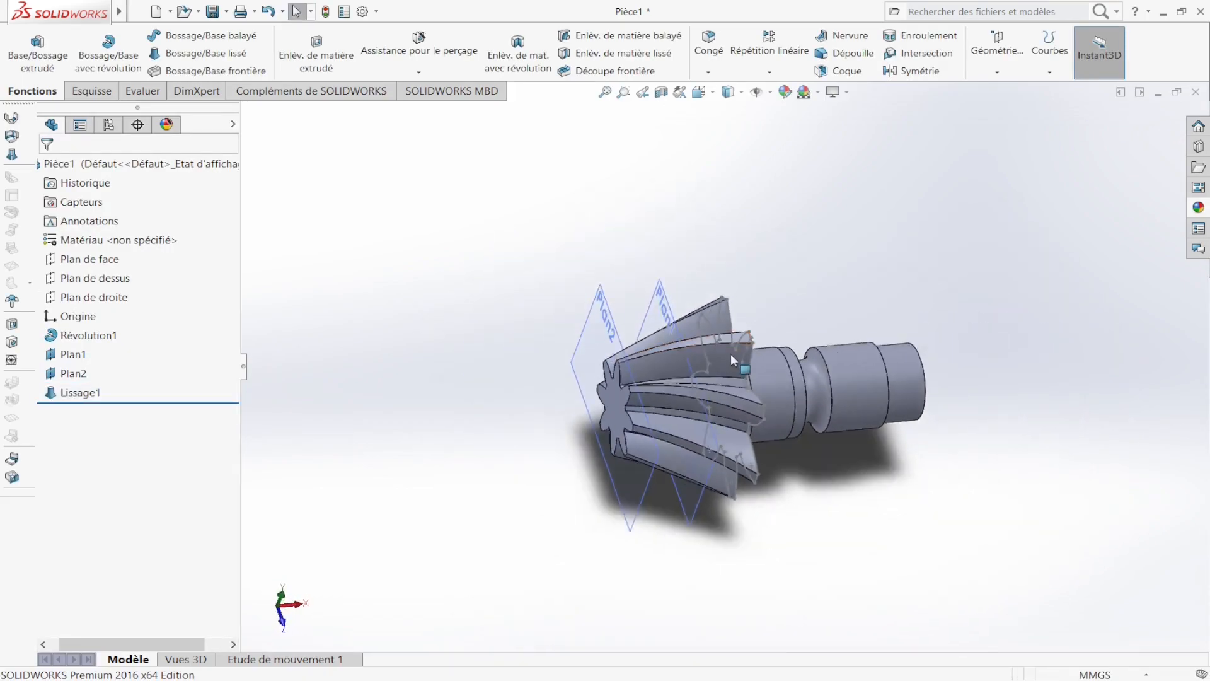
{"action": "scroll", "coordinate": [730, 355], "scroll_direction": "down", "scroll_amount": 4}
{"action": "middle_click_drag", "start_coordinate": [735, 404], "coordinate": [744, 340]}
{"action": "scroll", "coordinate": [747, 414], "scroll_direction": "up", "scroll_amount": 5}
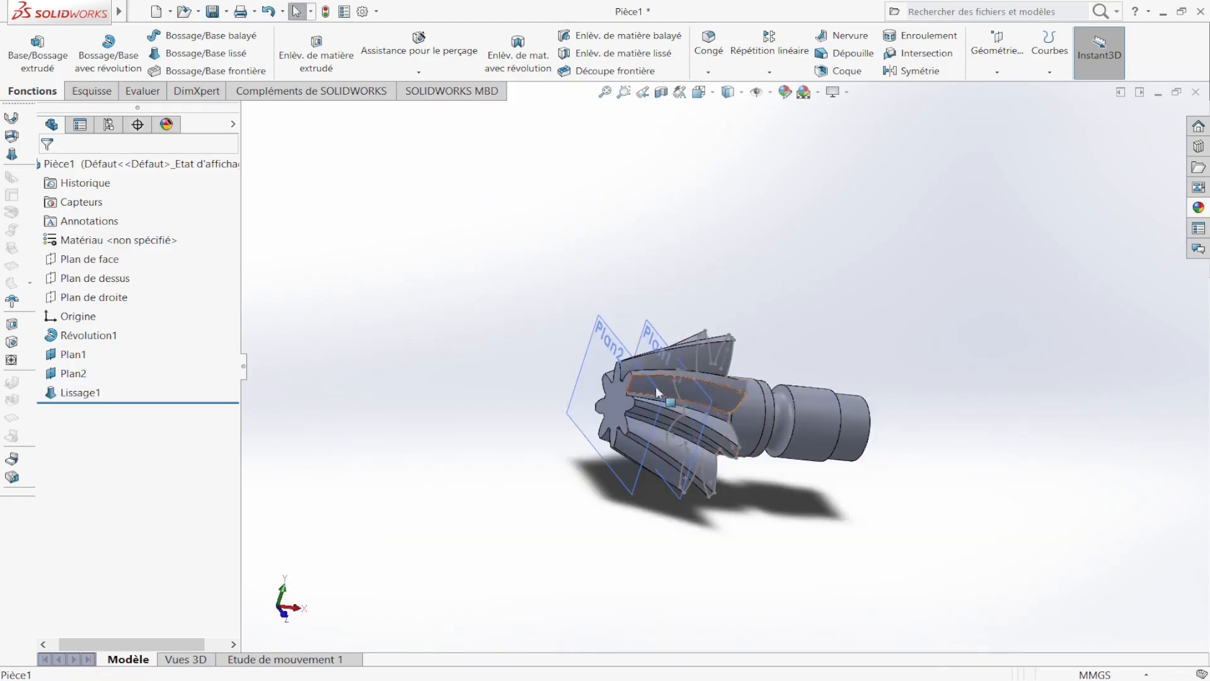
{"action": "middle_click_drag", "start_coordinate": [649, 398], "coordinate": [649, 450]}
{"action": "scroll", "coordinate": [649, 451], "scroll_direction": "down", "scroll_amount": 4}
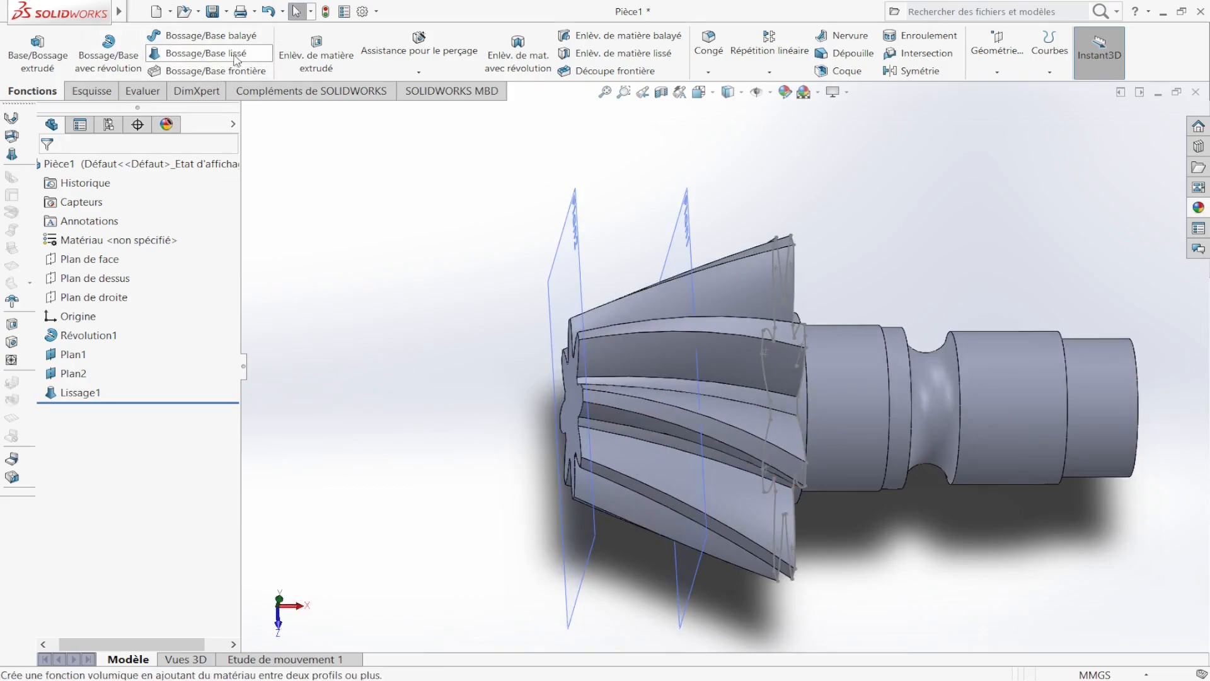
Hide the reference planes Plan1 and Plan2 and clear the selection.
{"action": "left_click", "coordinate": [75, 356]}
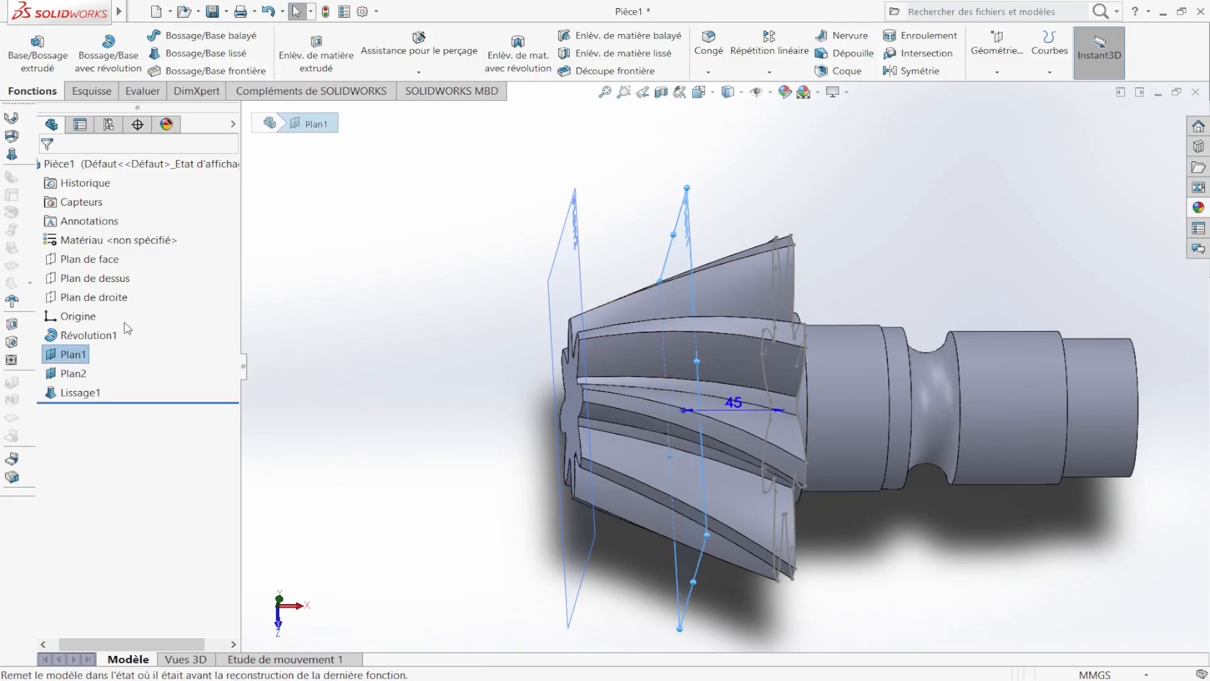
{"action": "left_click", "coordinate": [74, 375]}
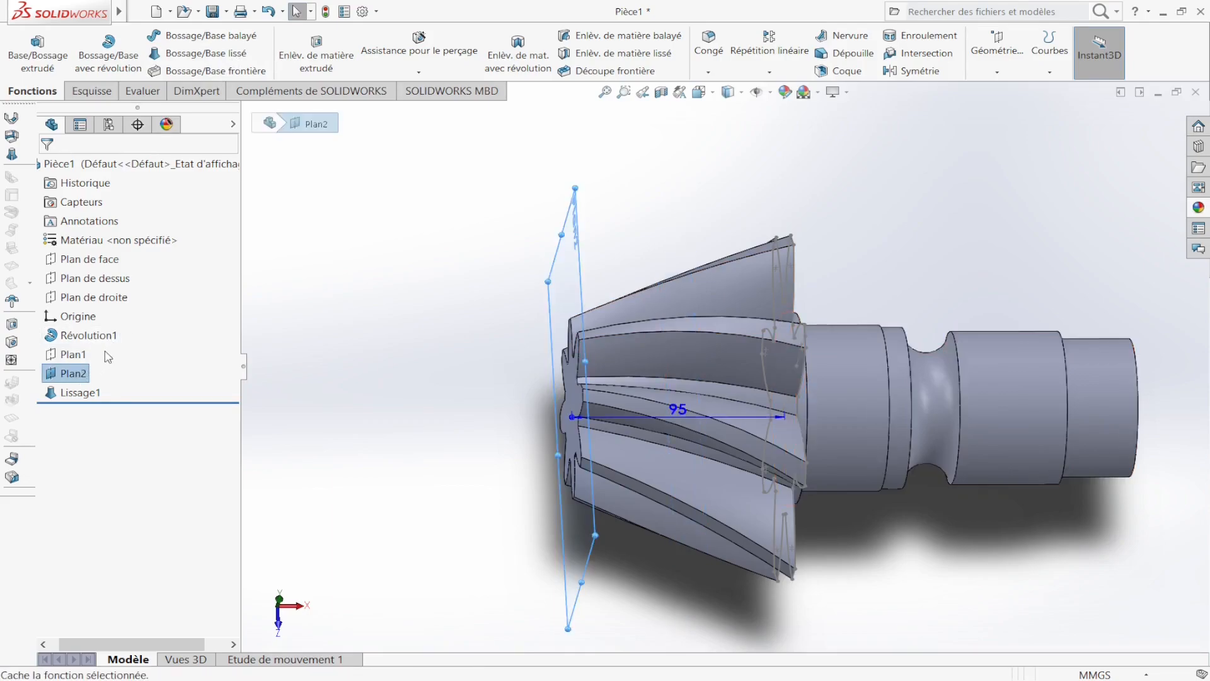
{"action": "left_click", "coordinate": [497, 351]}
{"action": "middle_click_drag", "start_coordinate": [620, 375], "coordinate": [713, 399]}
{"action": "scroll", "coordinate": [714, 399], "scroll_direction": "up", "scroll_amount": 3}
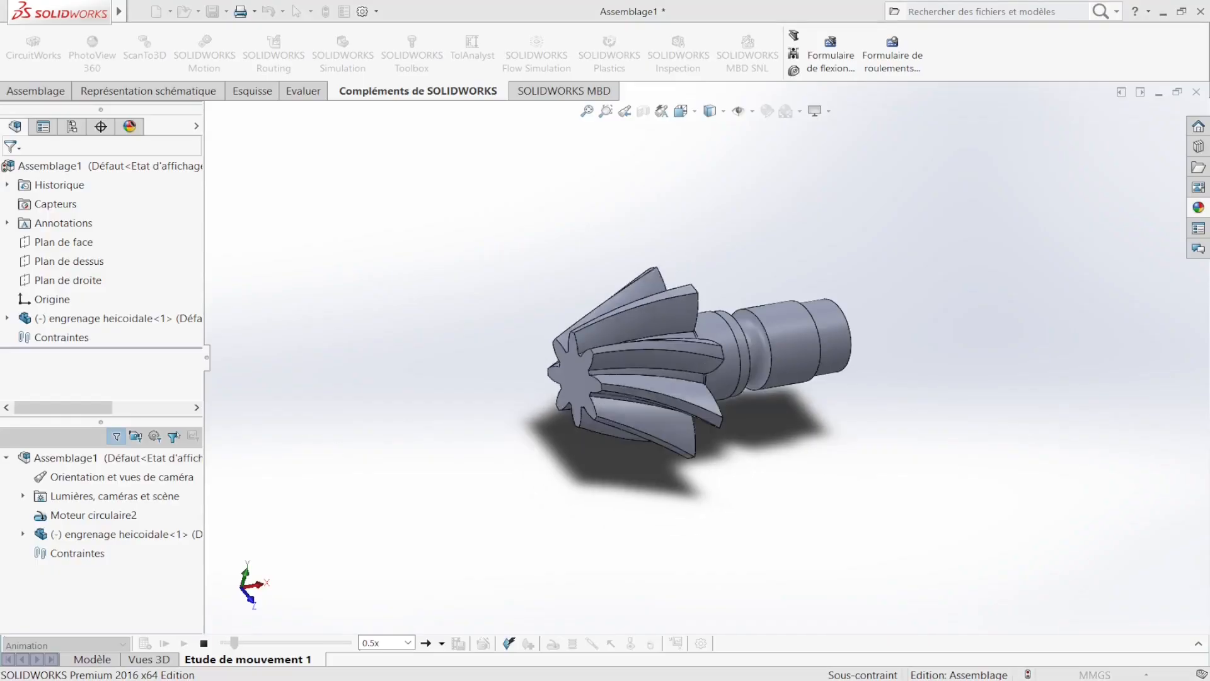